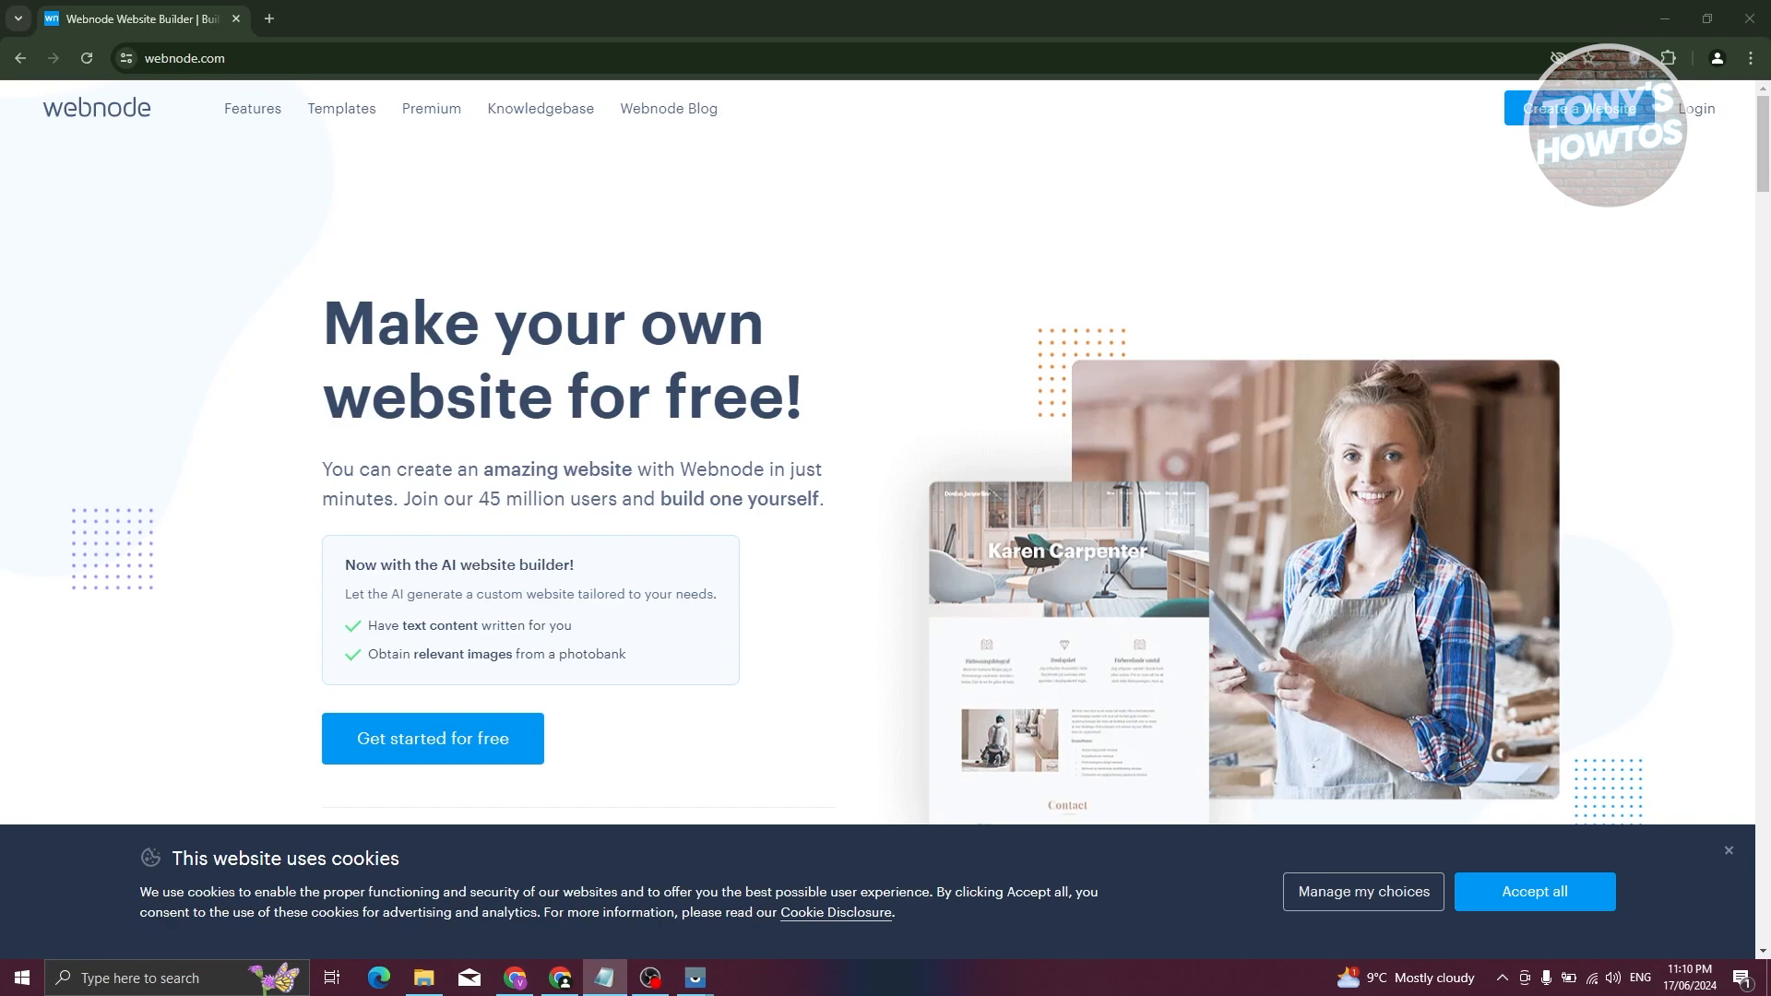
- Open Webnode's 'Create your website' sign-up form from the homepage
left_click(1547, 130)
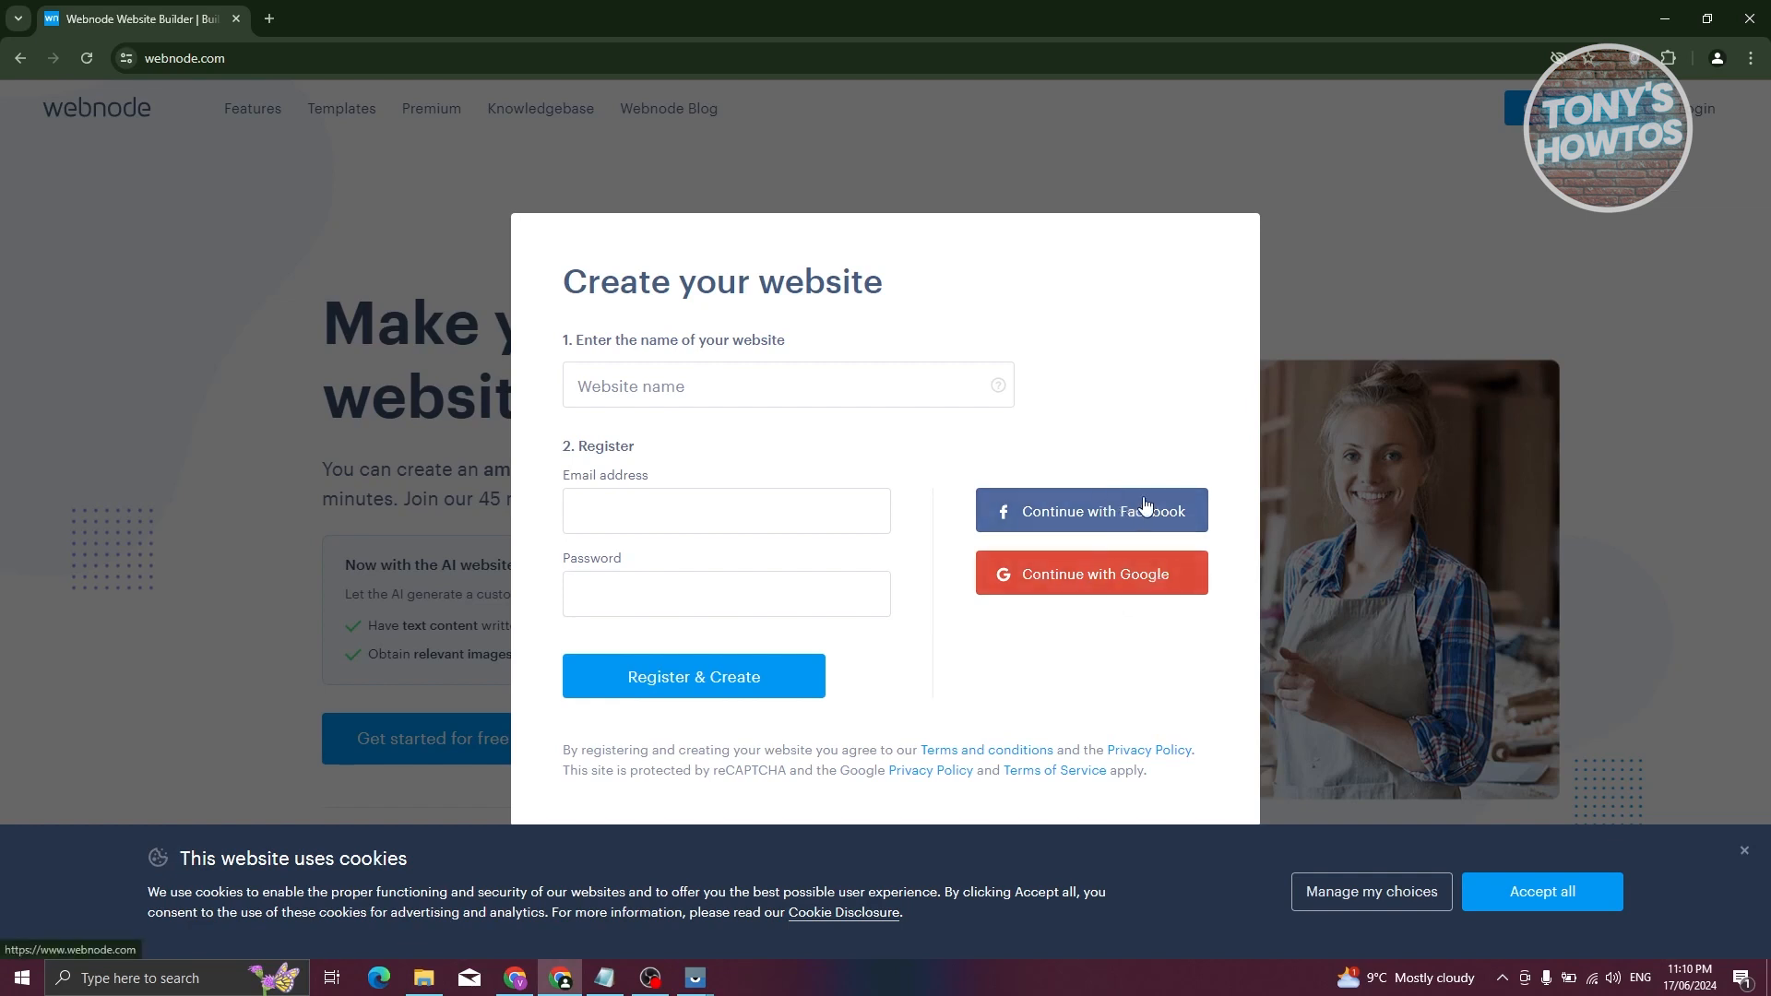
- Enter renziT as the website name and sign up with a Google account
left_click(773, 391)
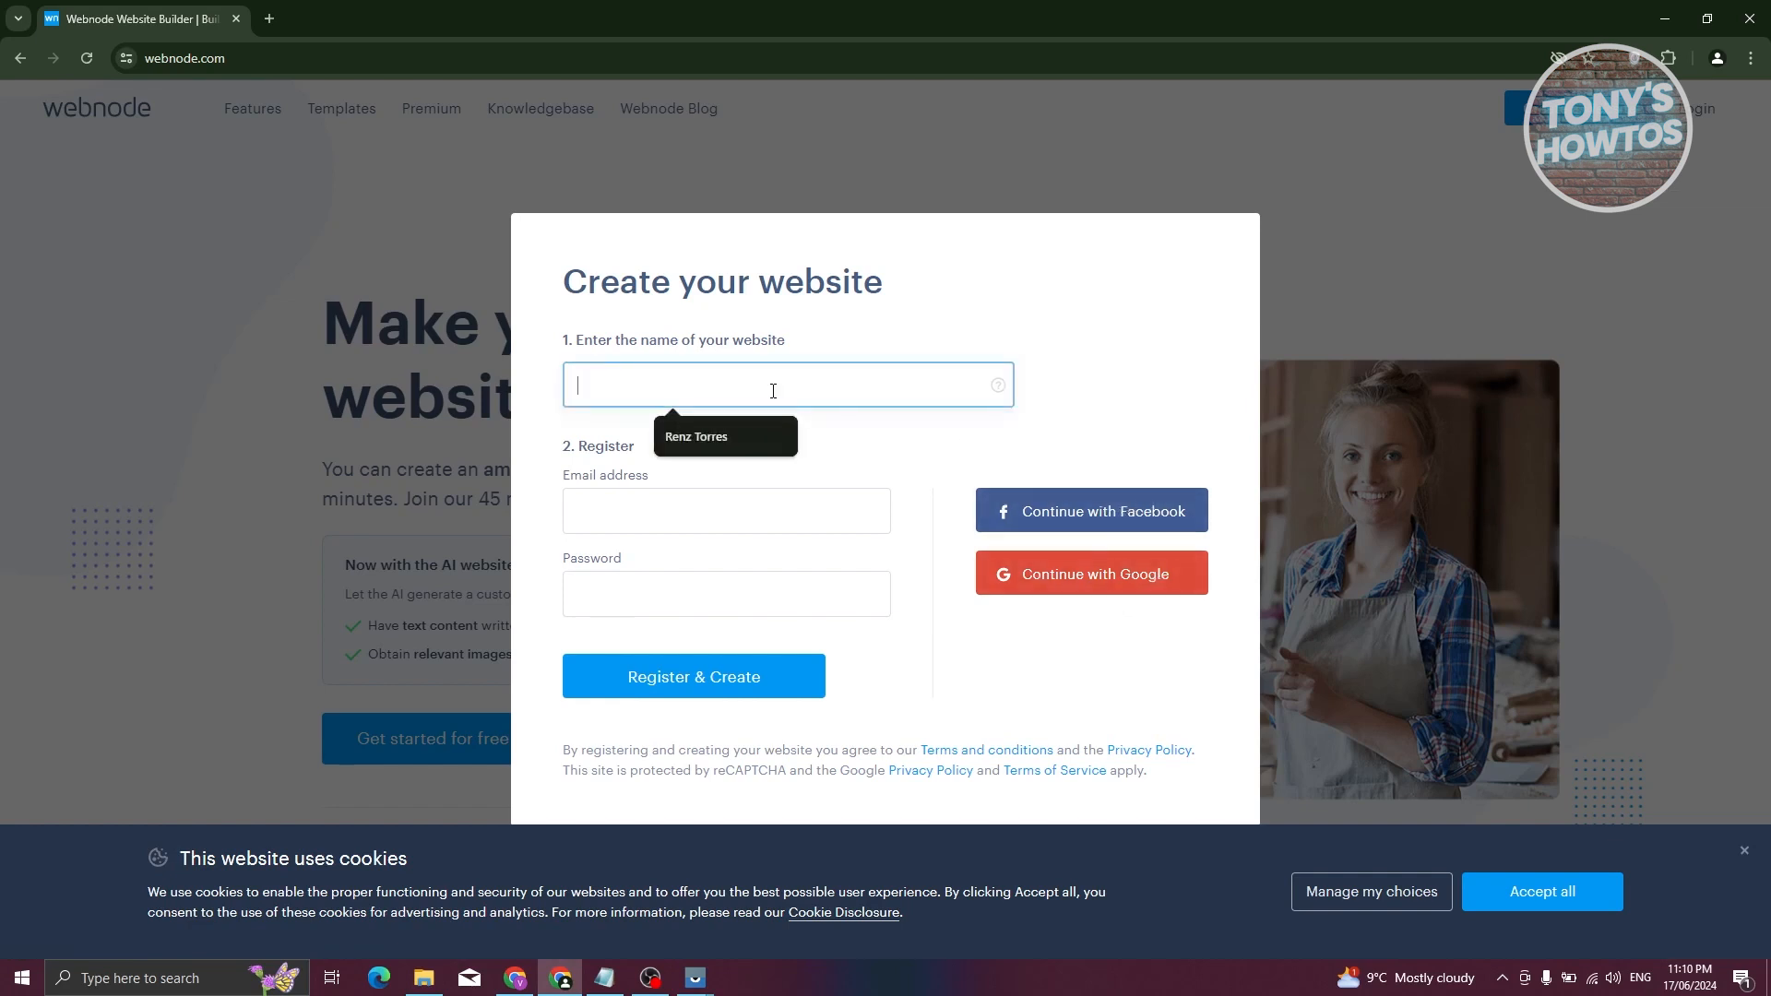
type("renziT")
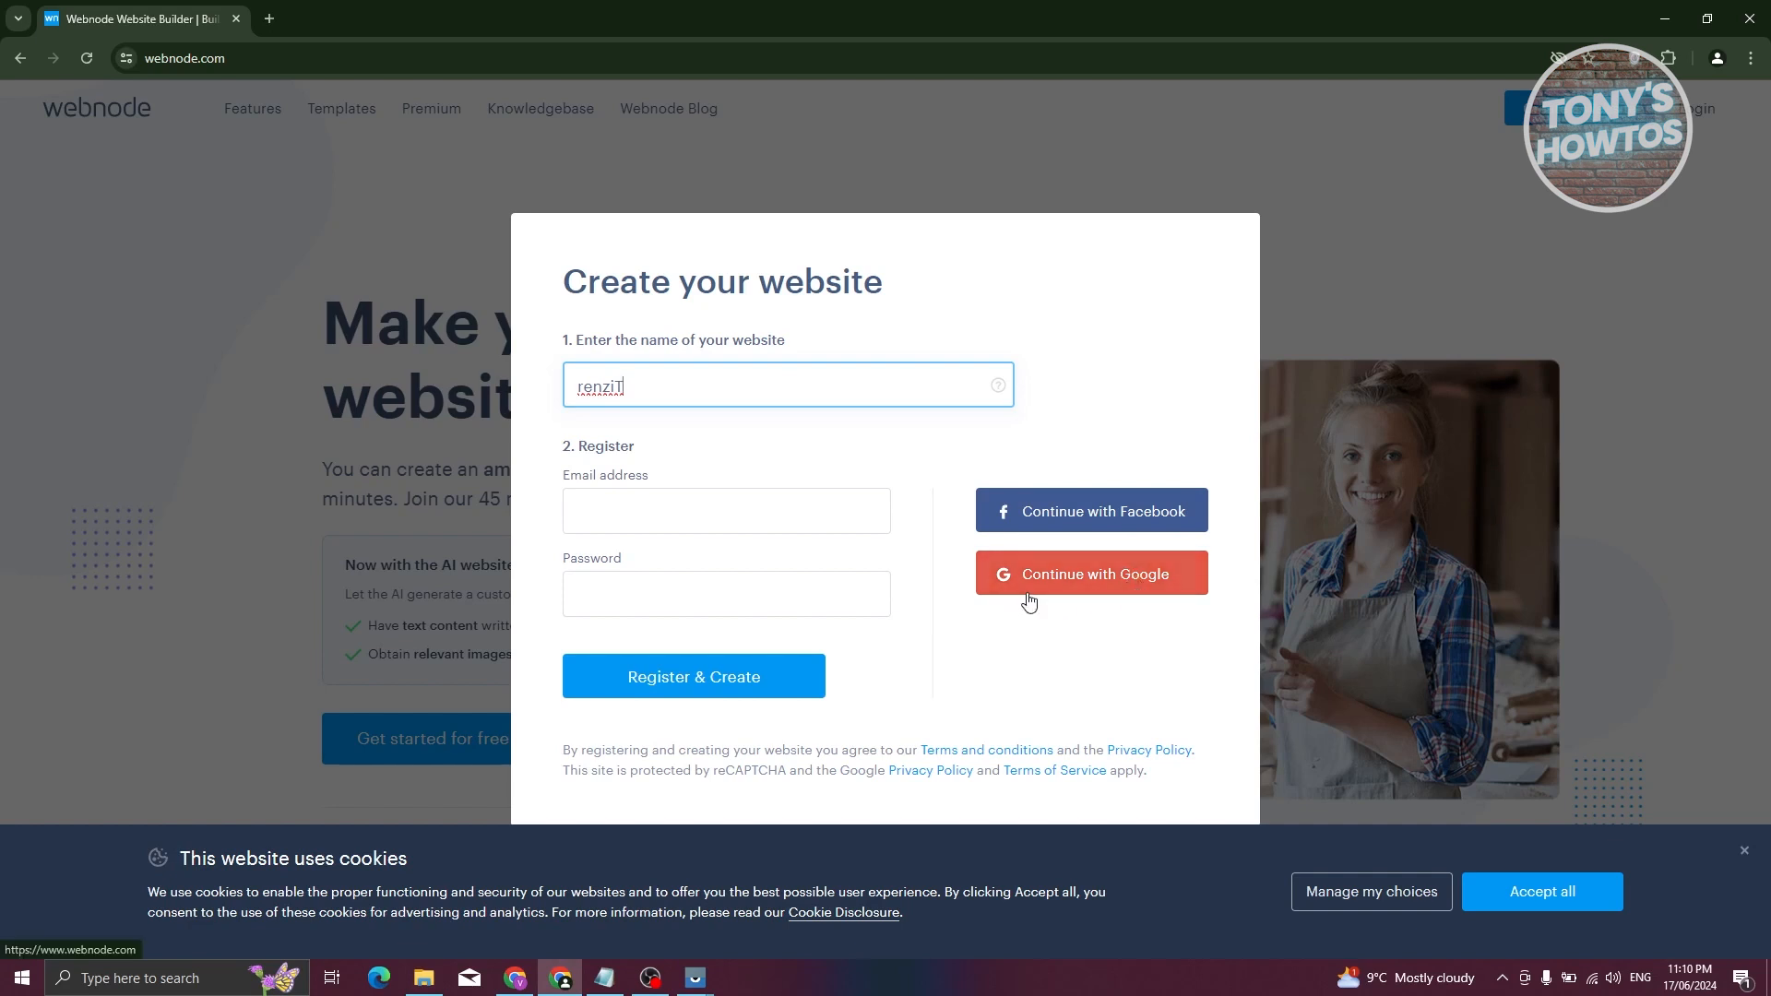
left_click(1143, 598)
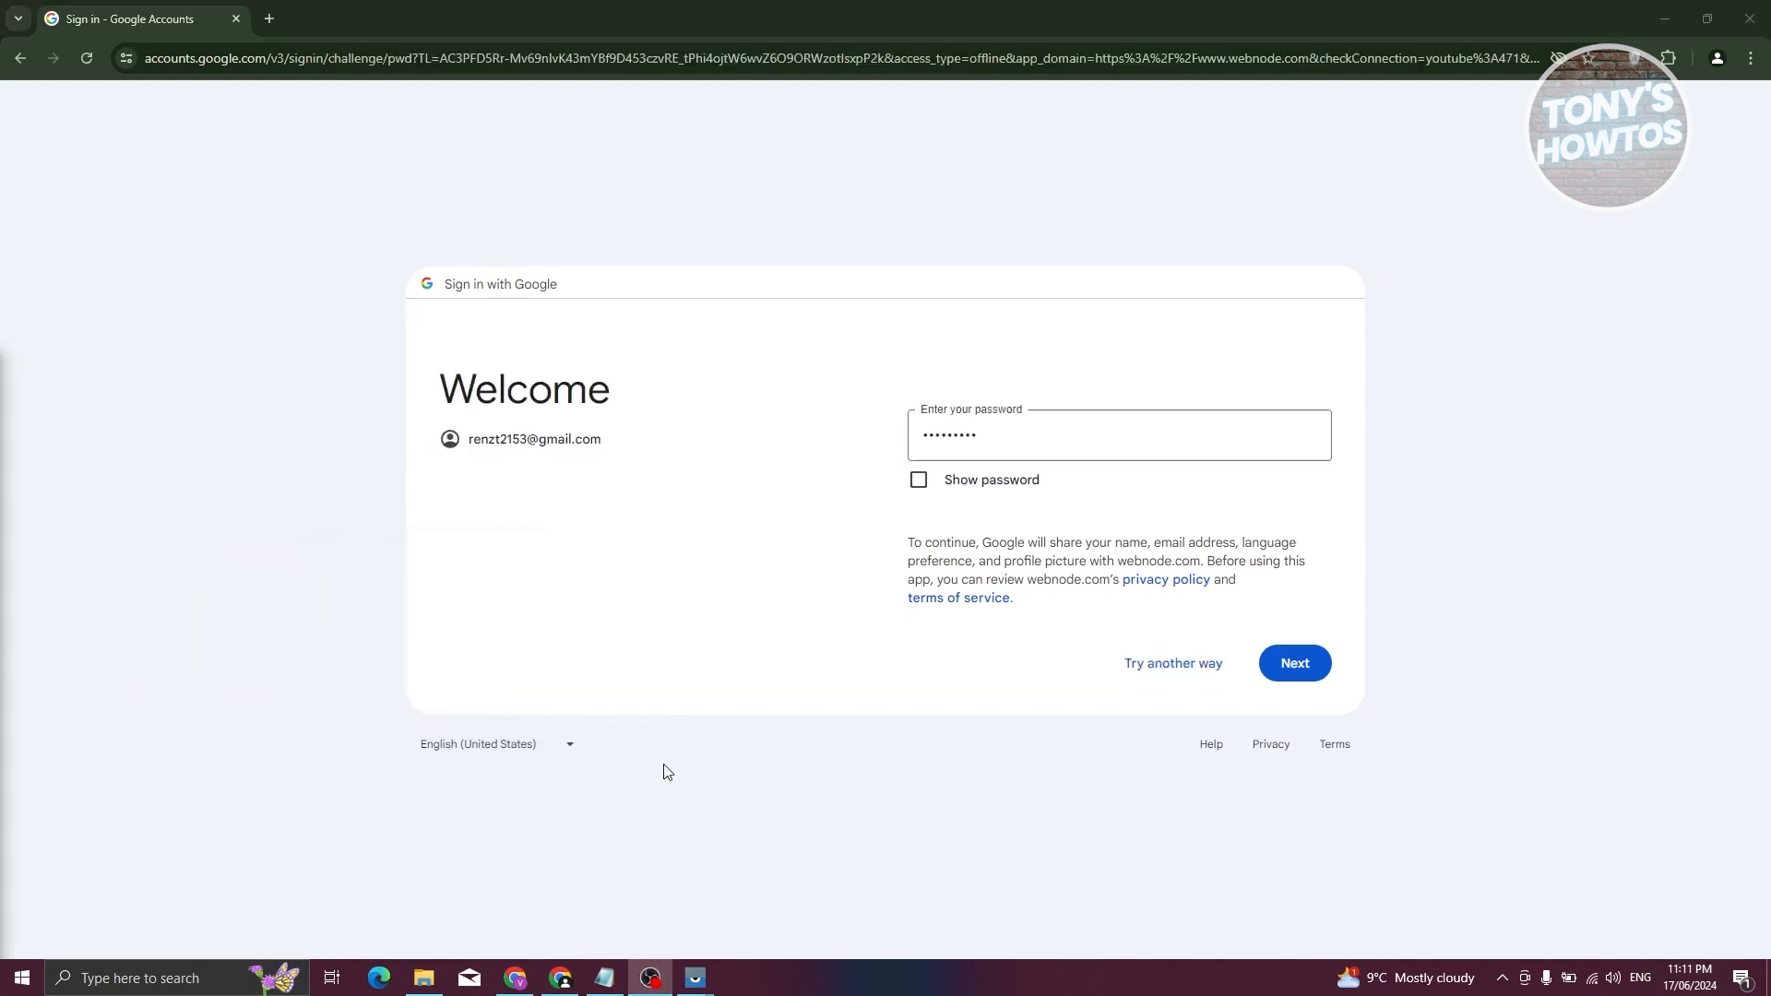
left_click(1304, 653)
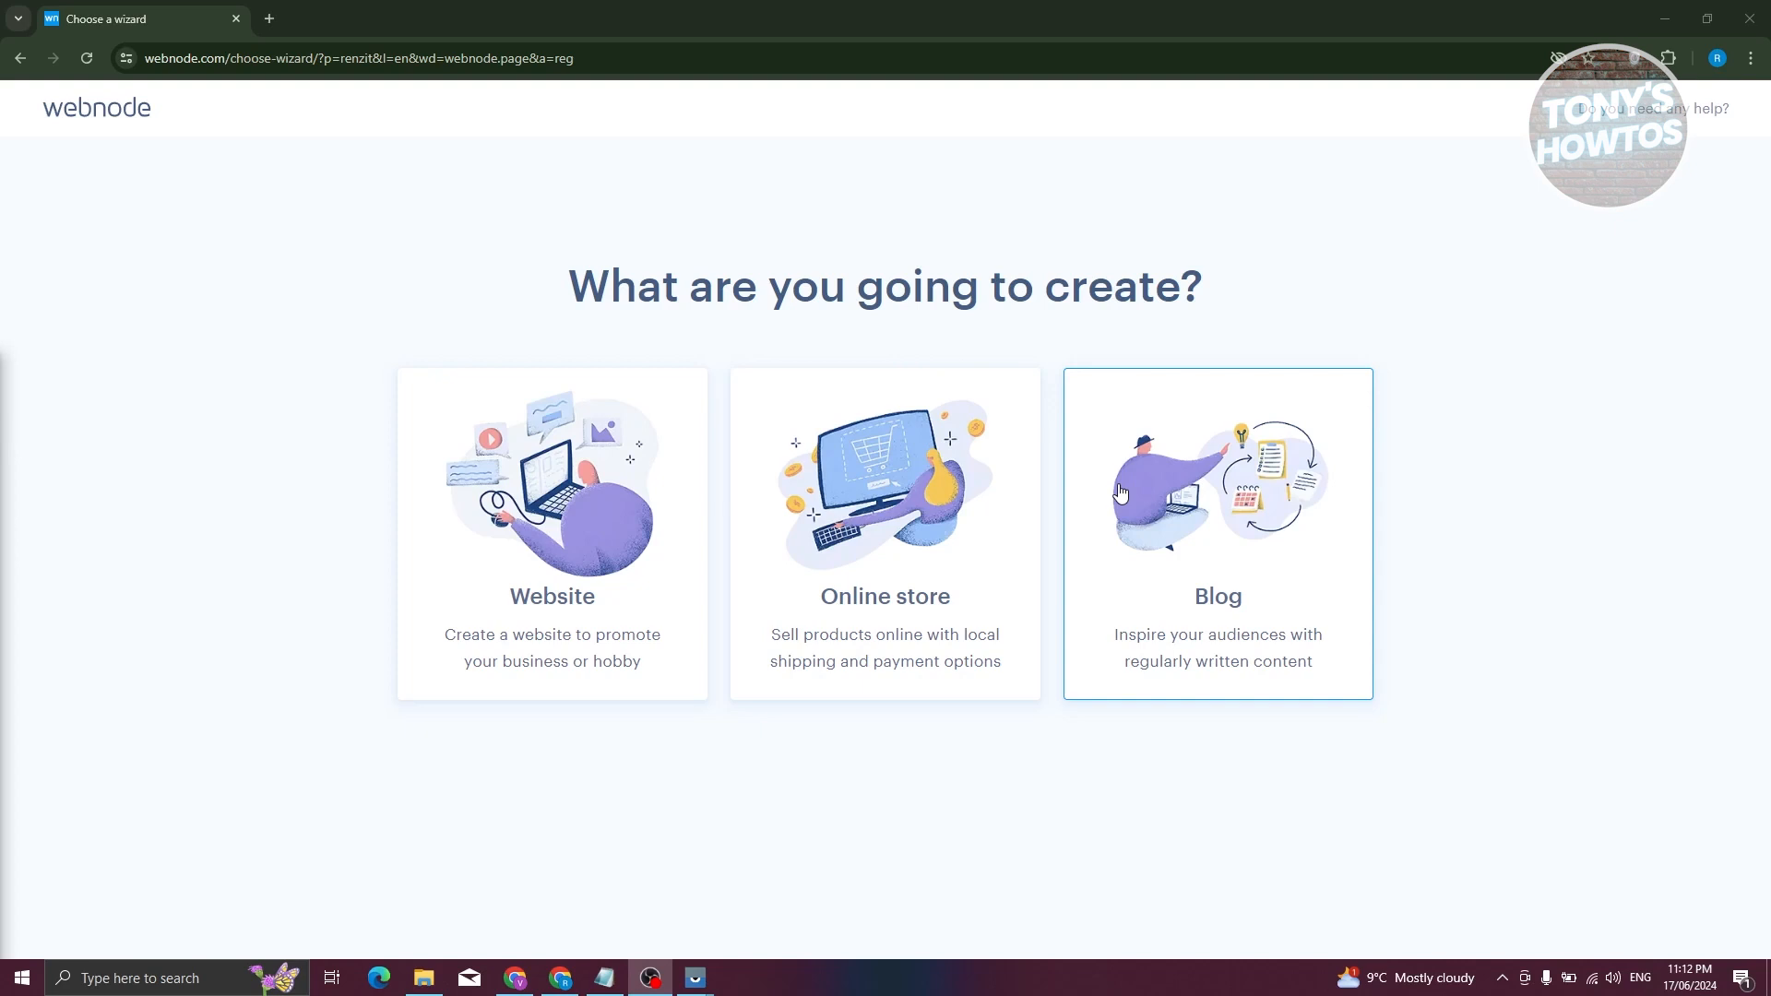
- Choose a regular Website and create it from a template rather than with AI help
left_click(504, 512)
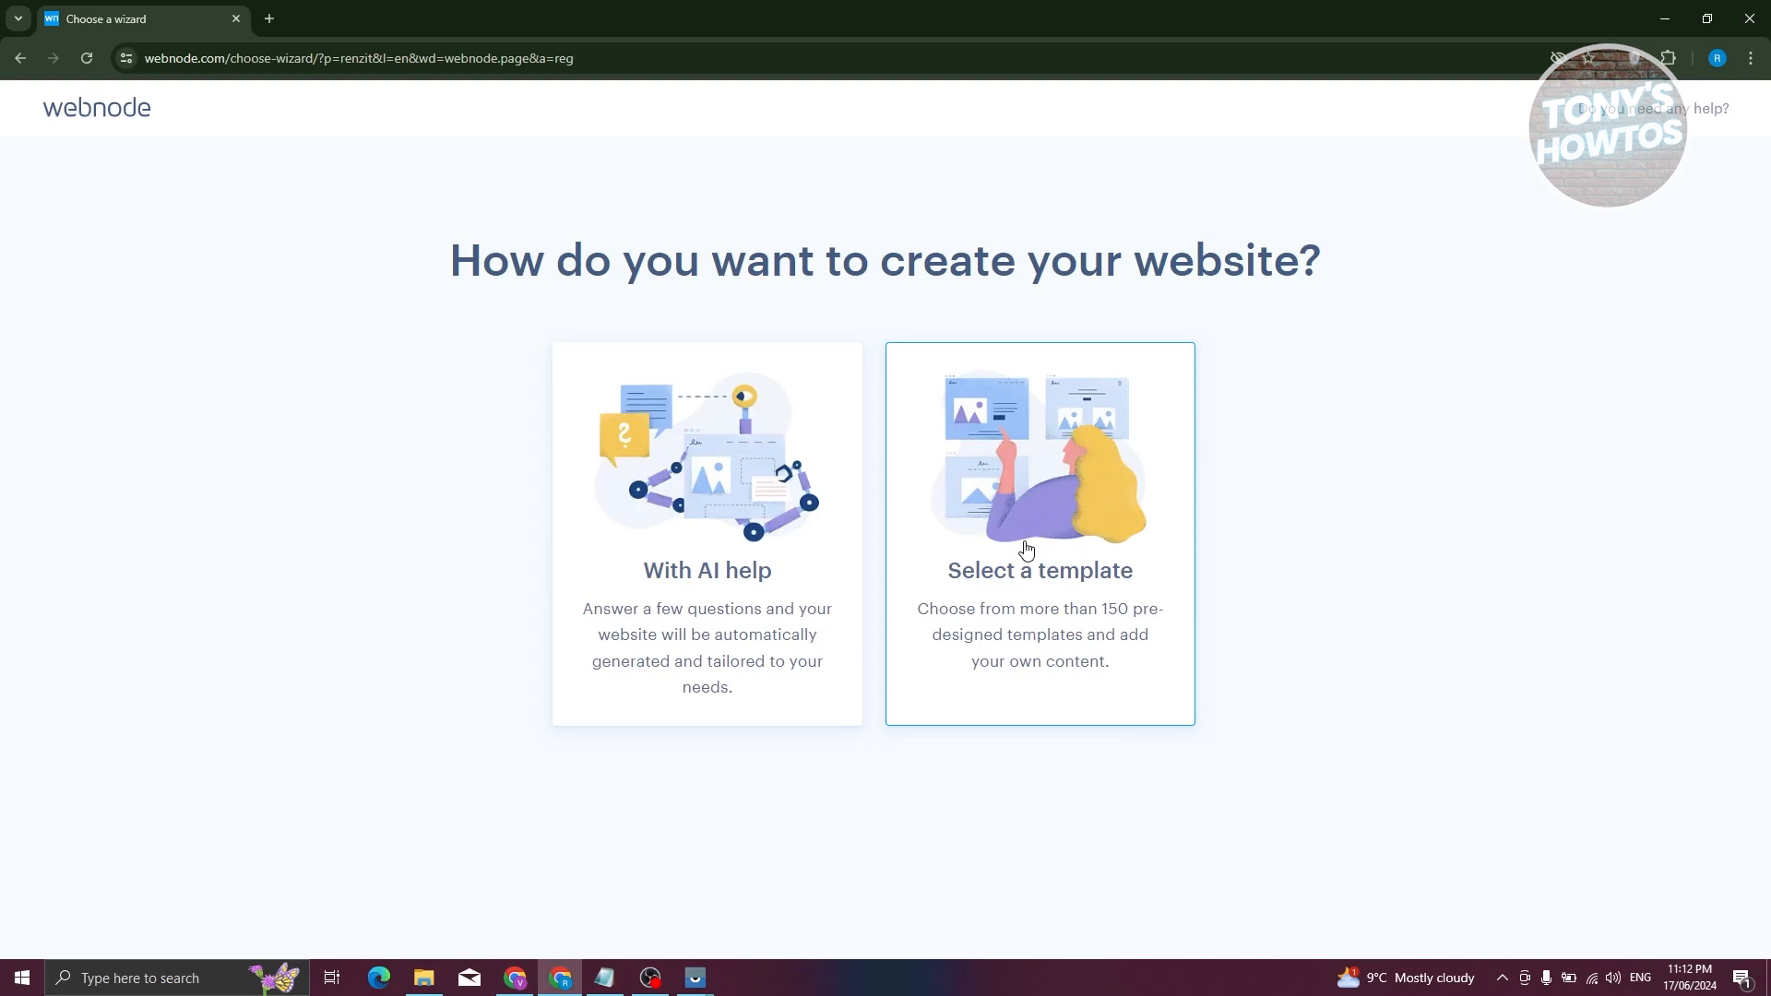
left_click(1026, 551)
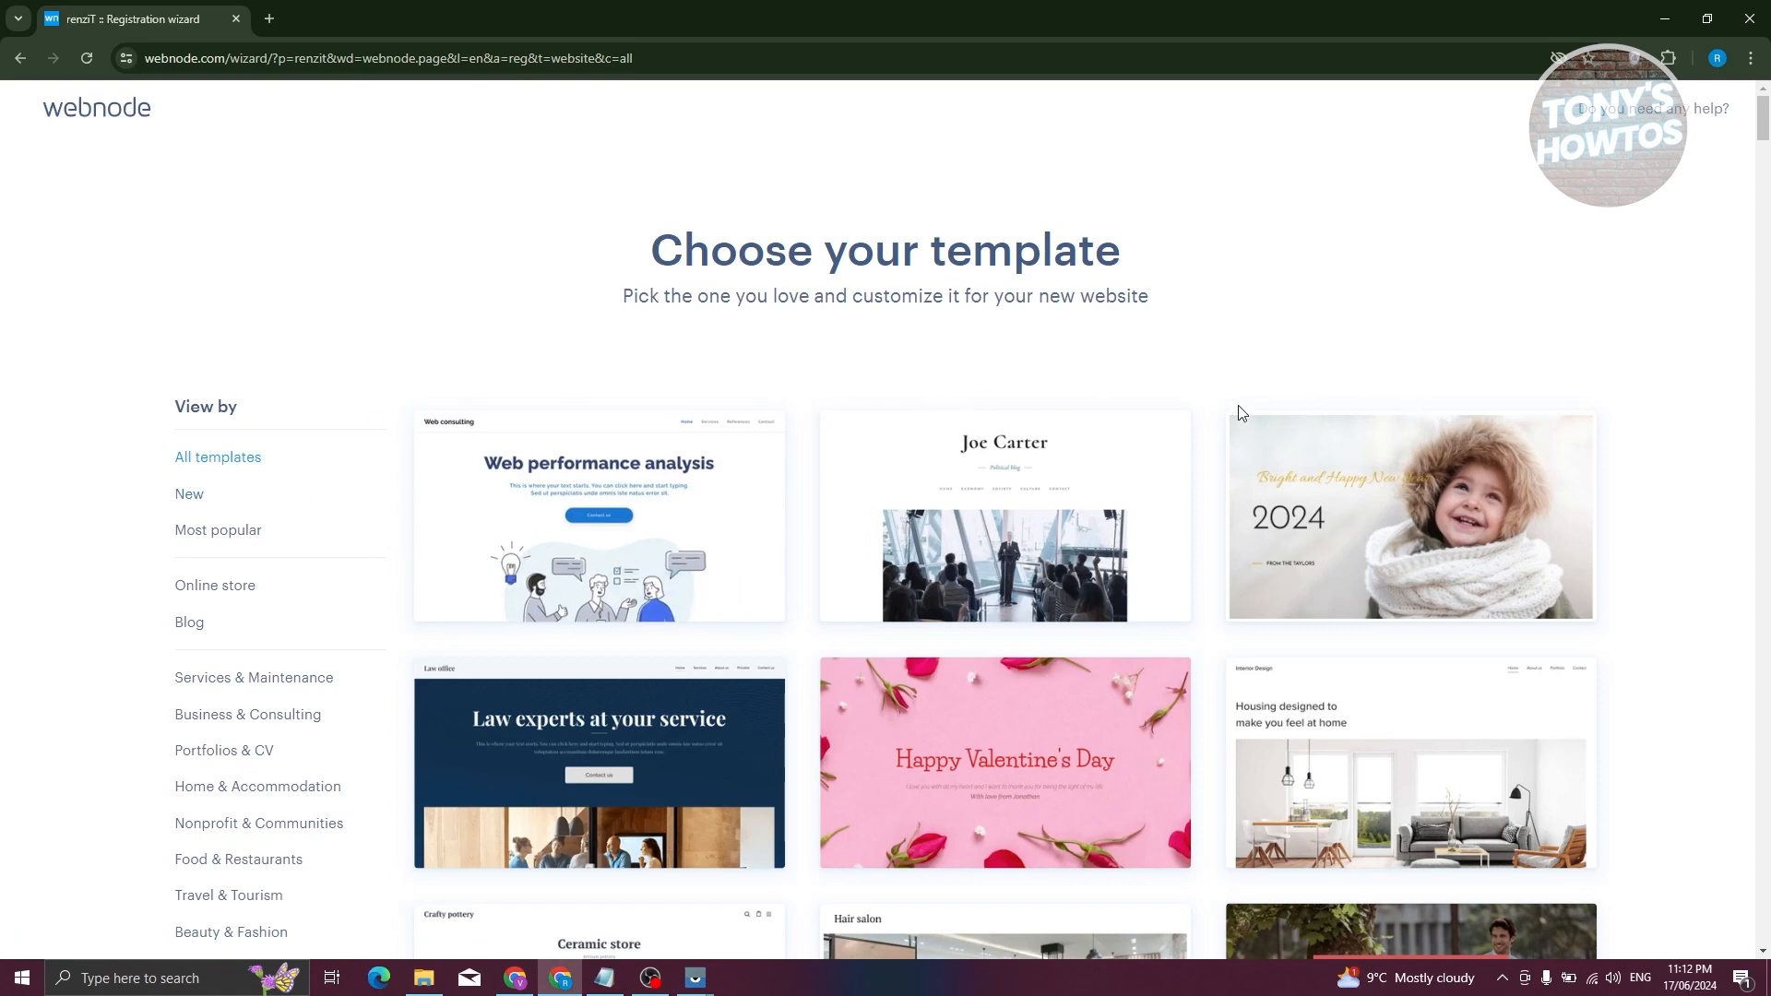
- Browse the template gallery and pick the Dom's Barber Shop template
scroll(1010, 410, "down", 3)
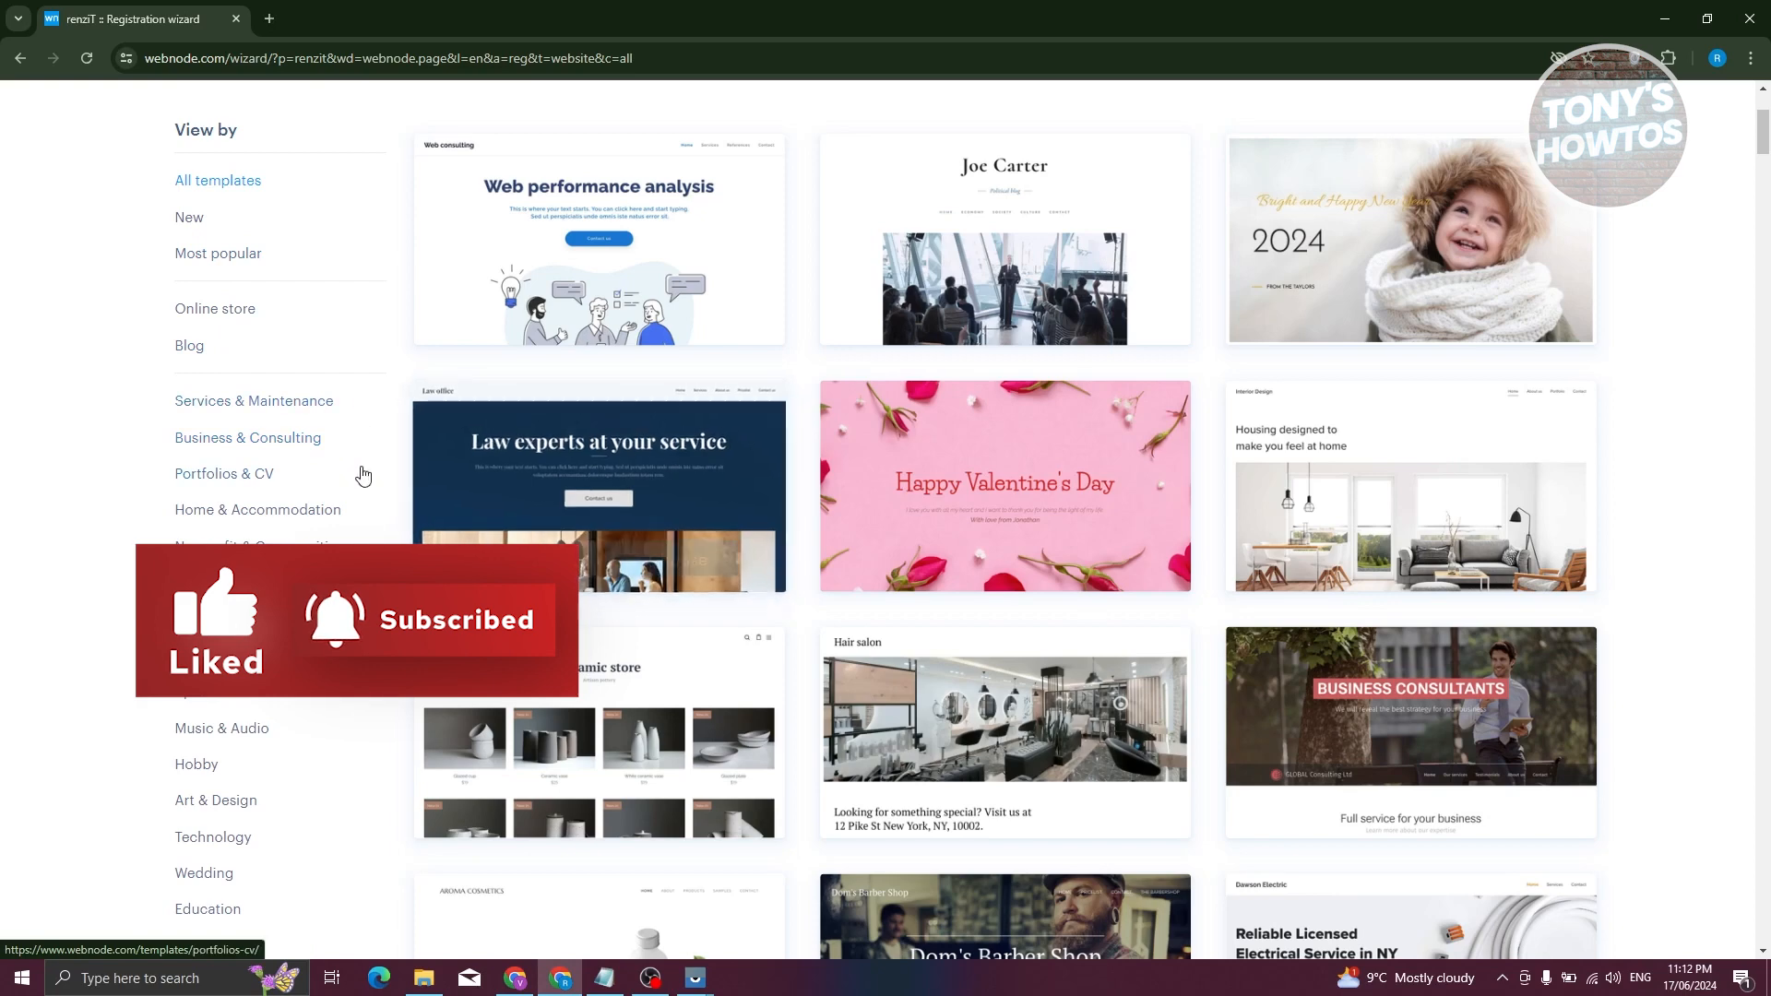
scroll(346, 618, "down", 1)
scroll(346, 617, "down", 2)
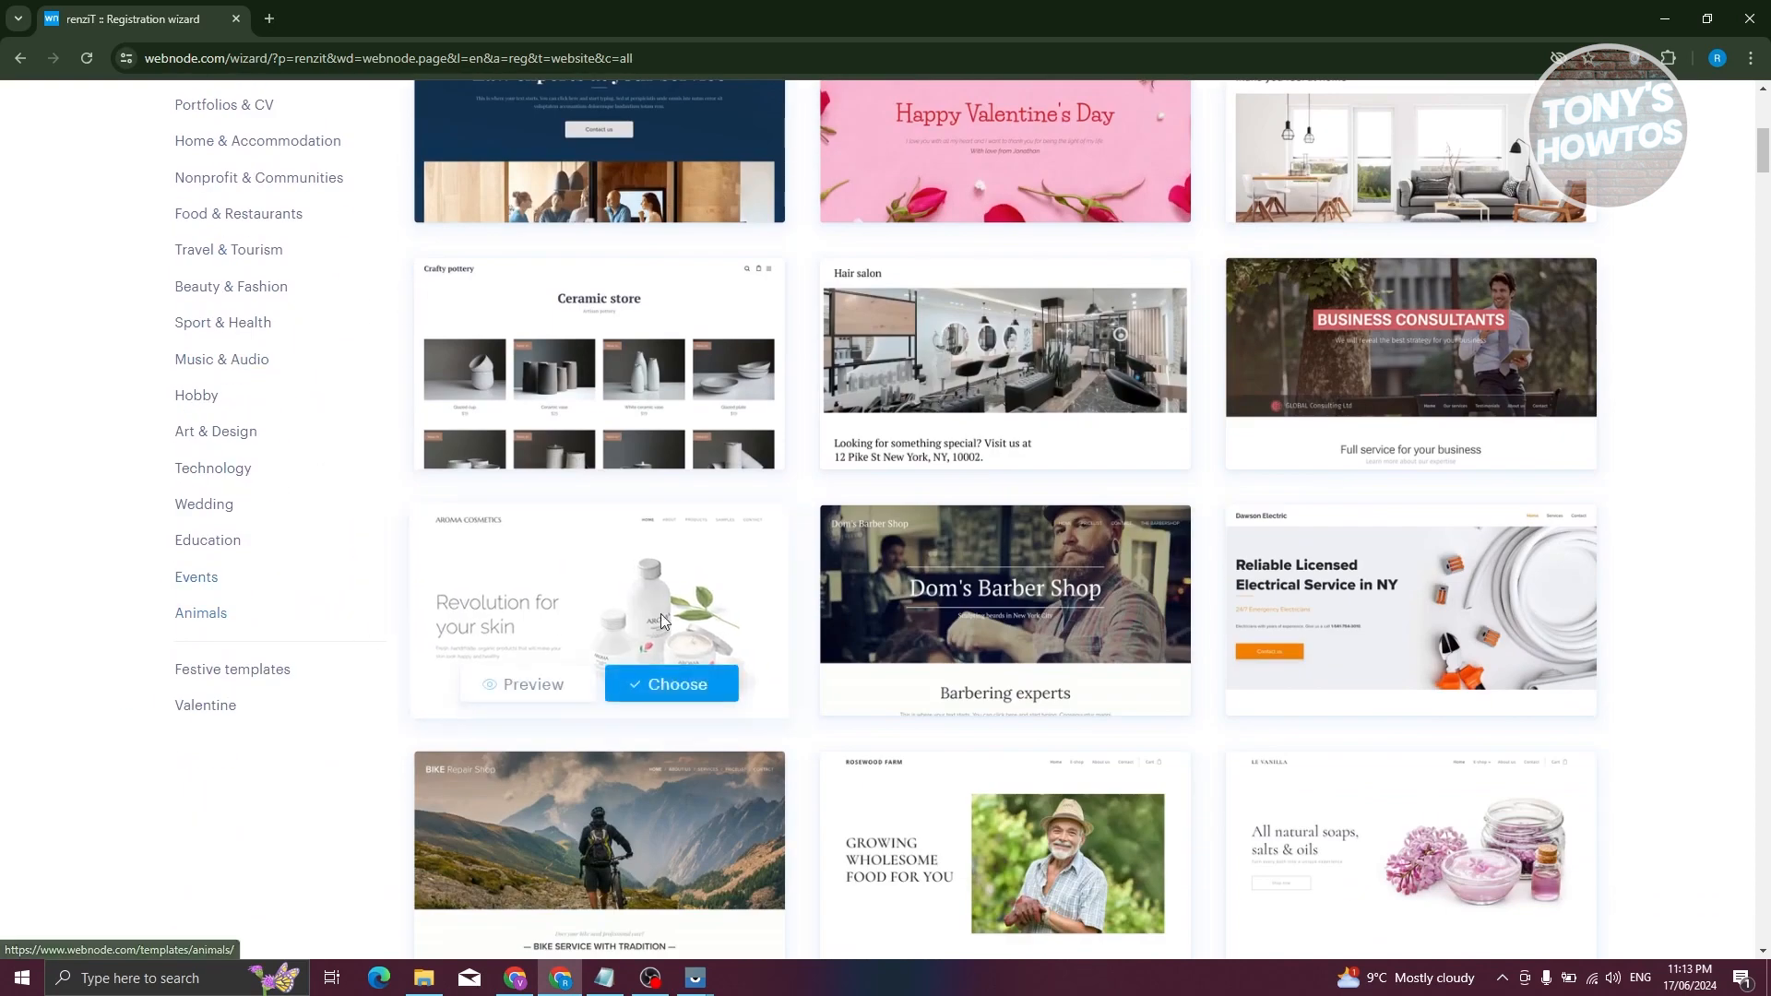
mouse_move(839, 611)
mouse_move(755, 638)
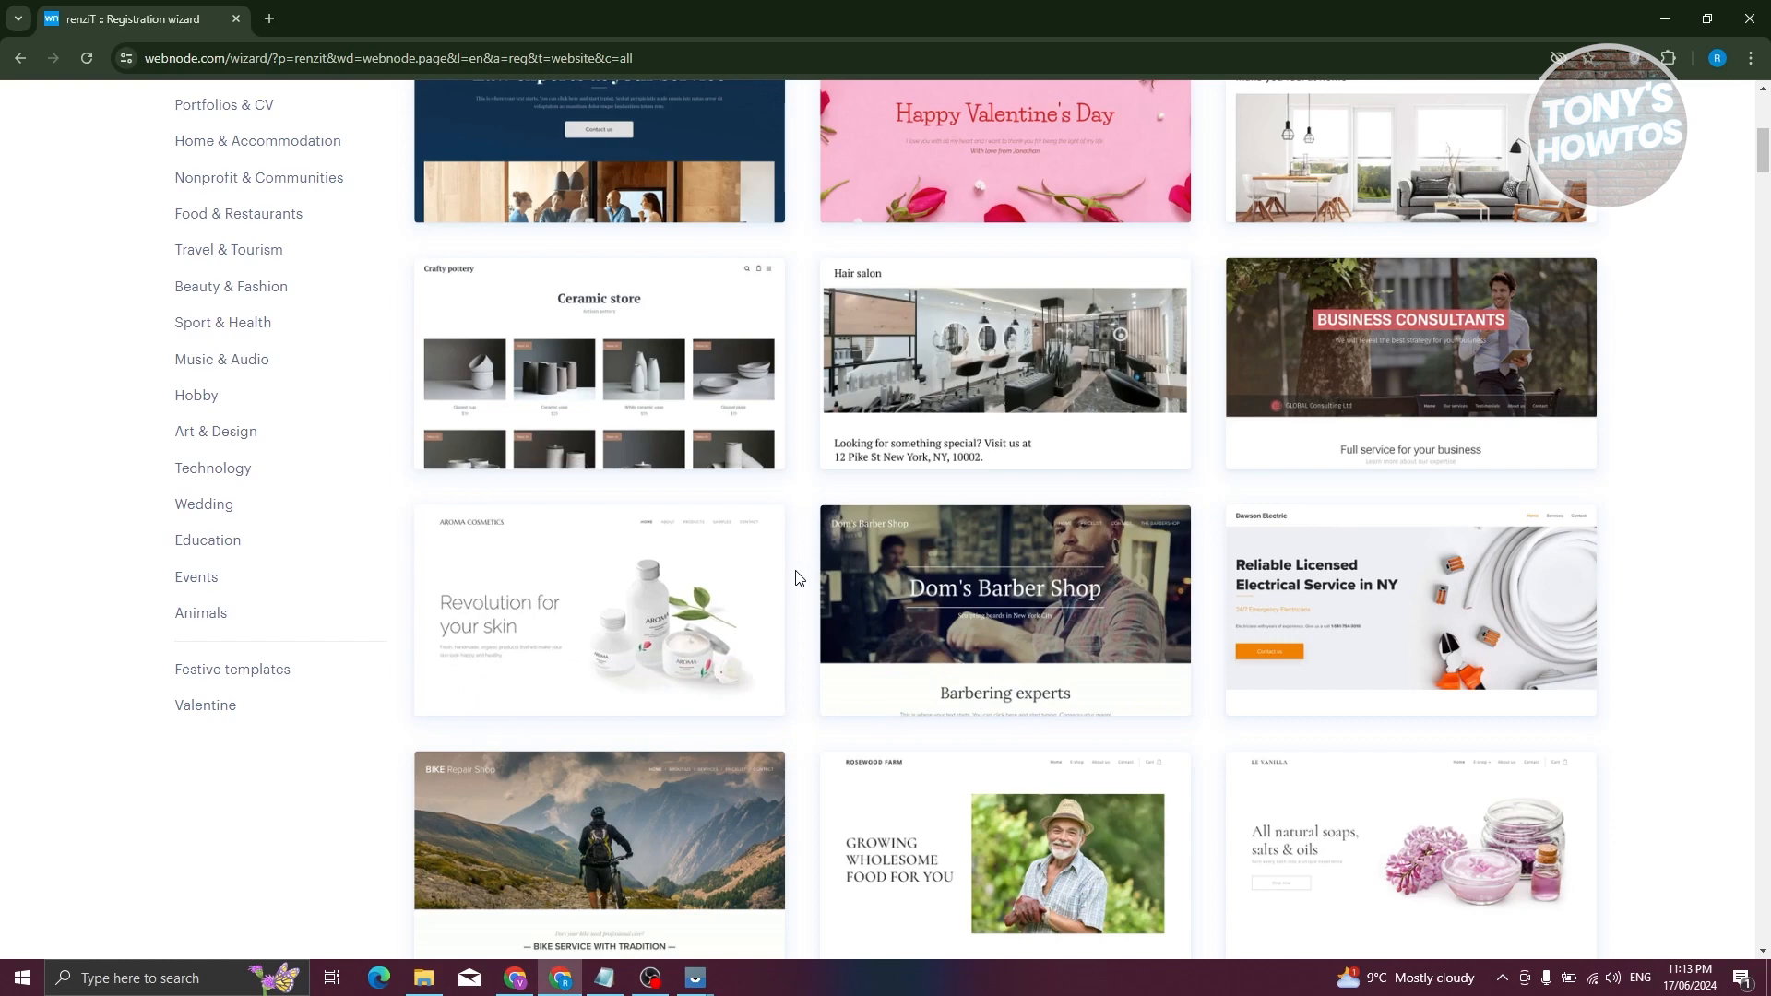
scroll(790, 583, "up", 5)
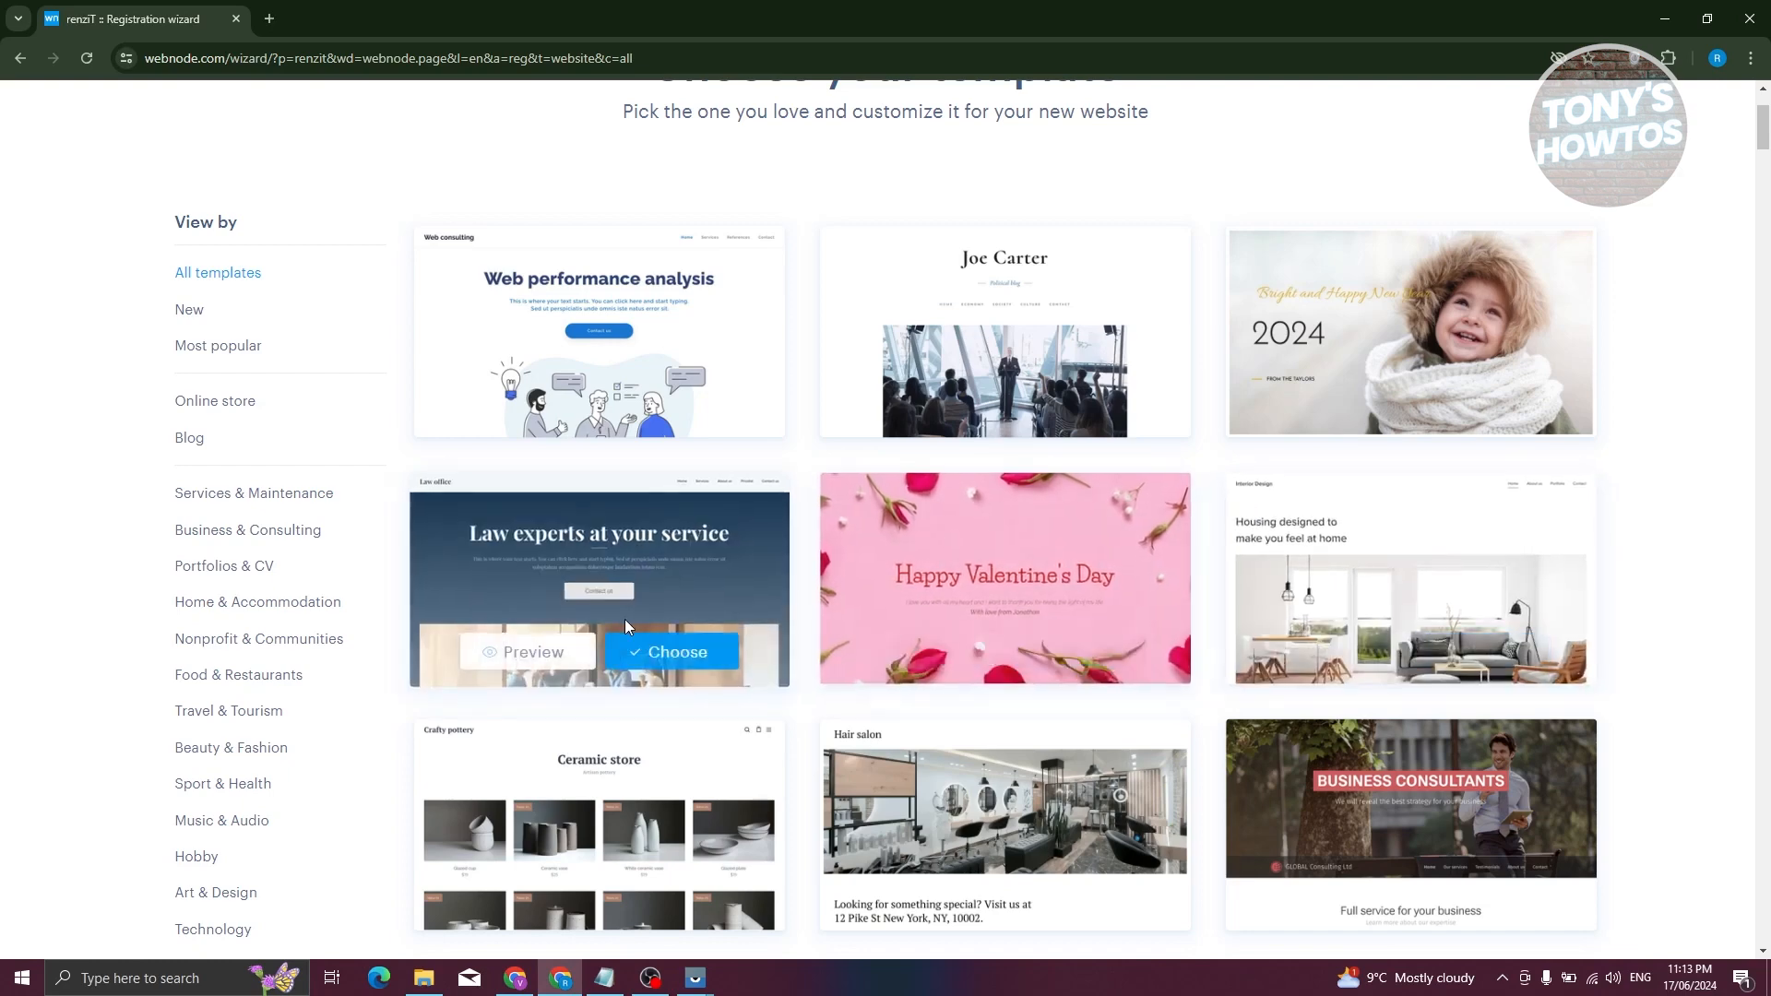
scroll(725, 521, "down", 4)
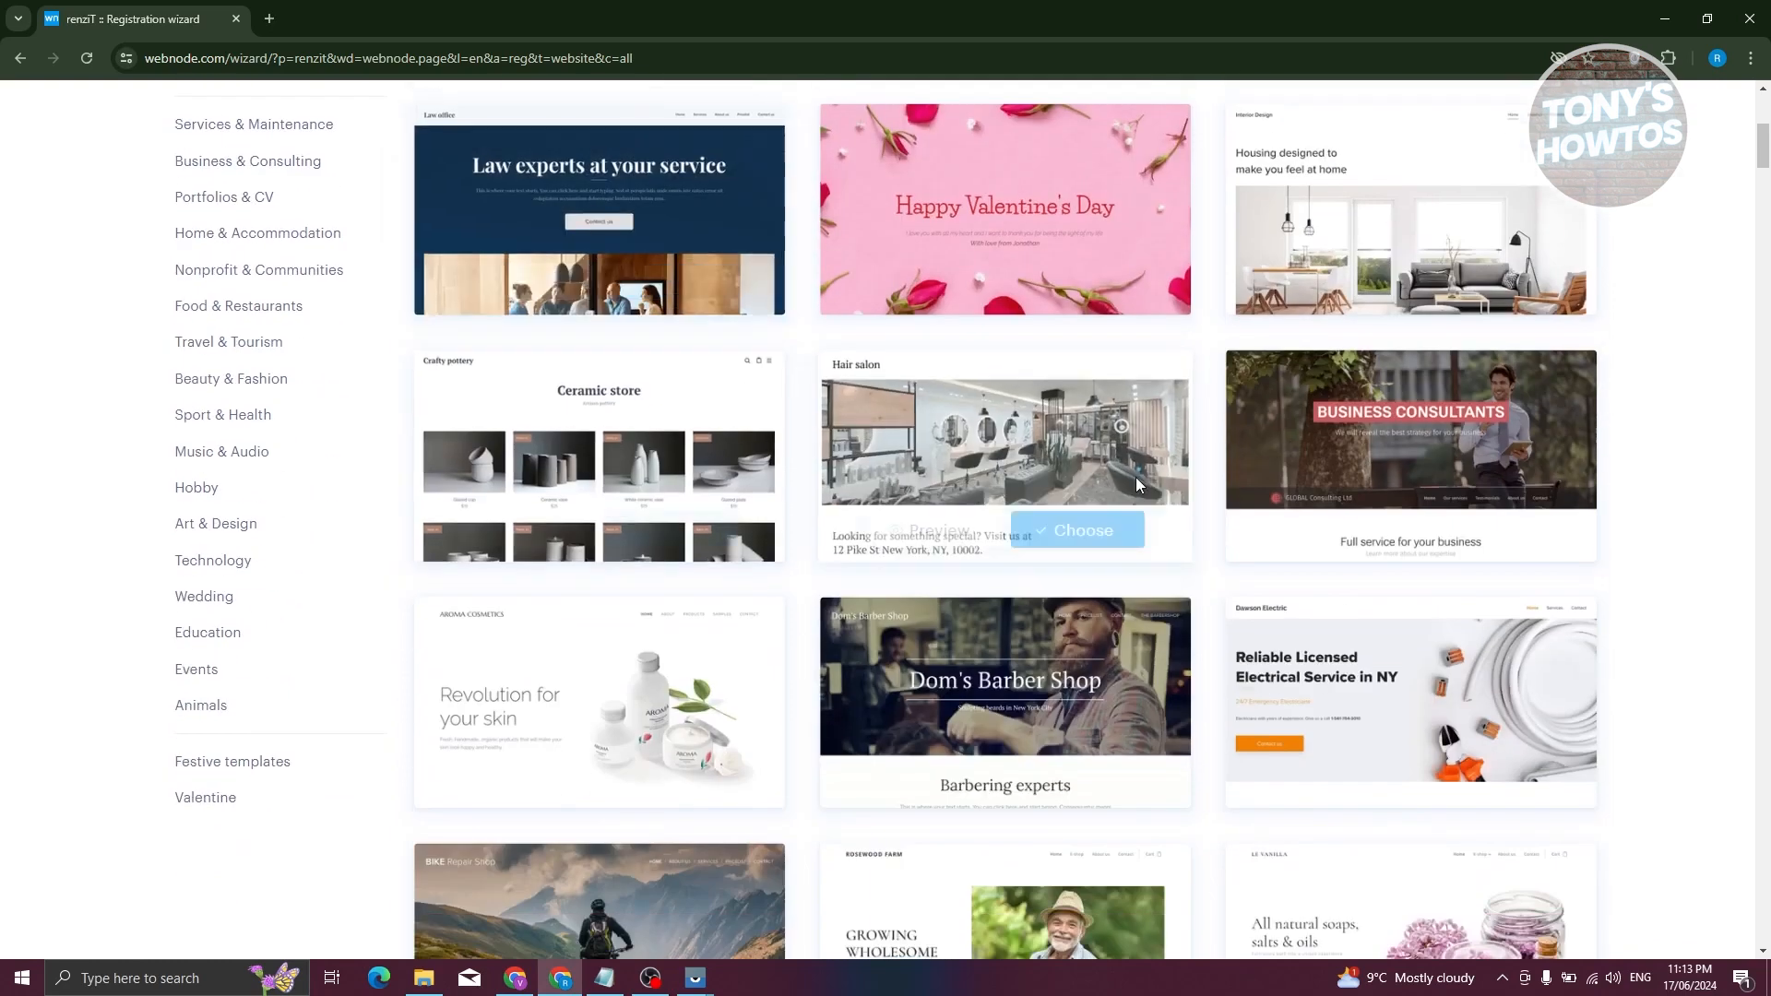
scroll(1031, 439, "down", 2)
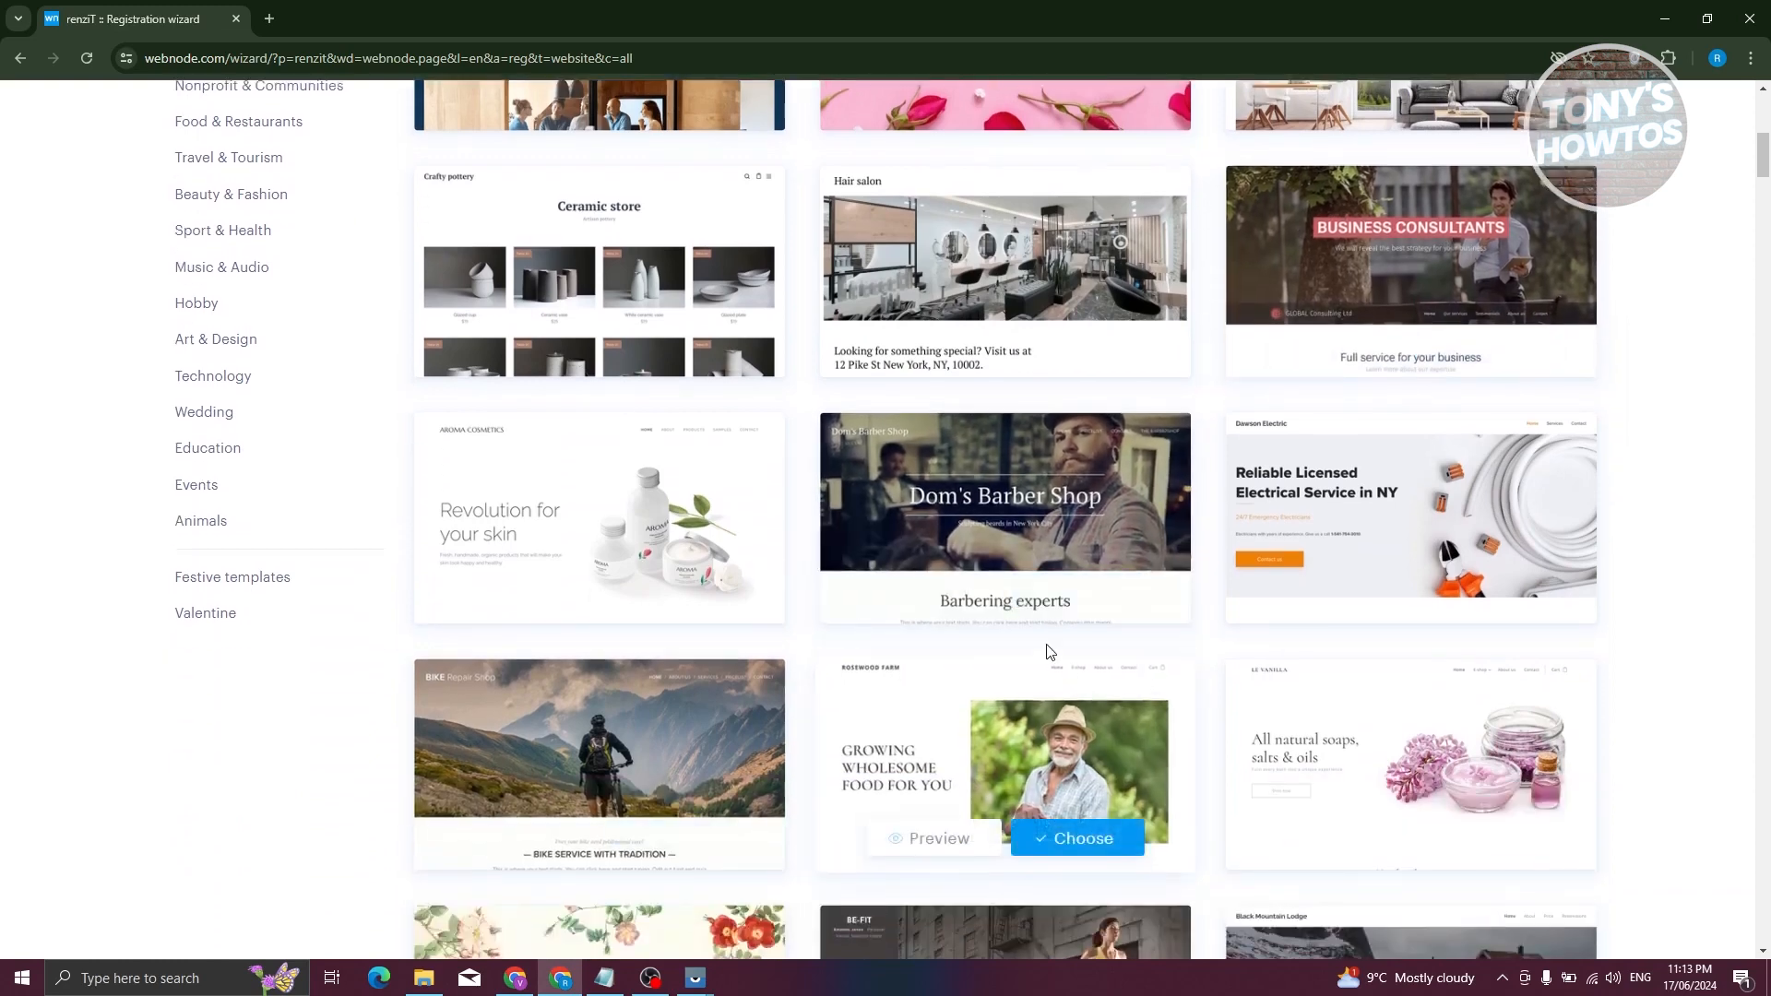
left_click(1081, 592)
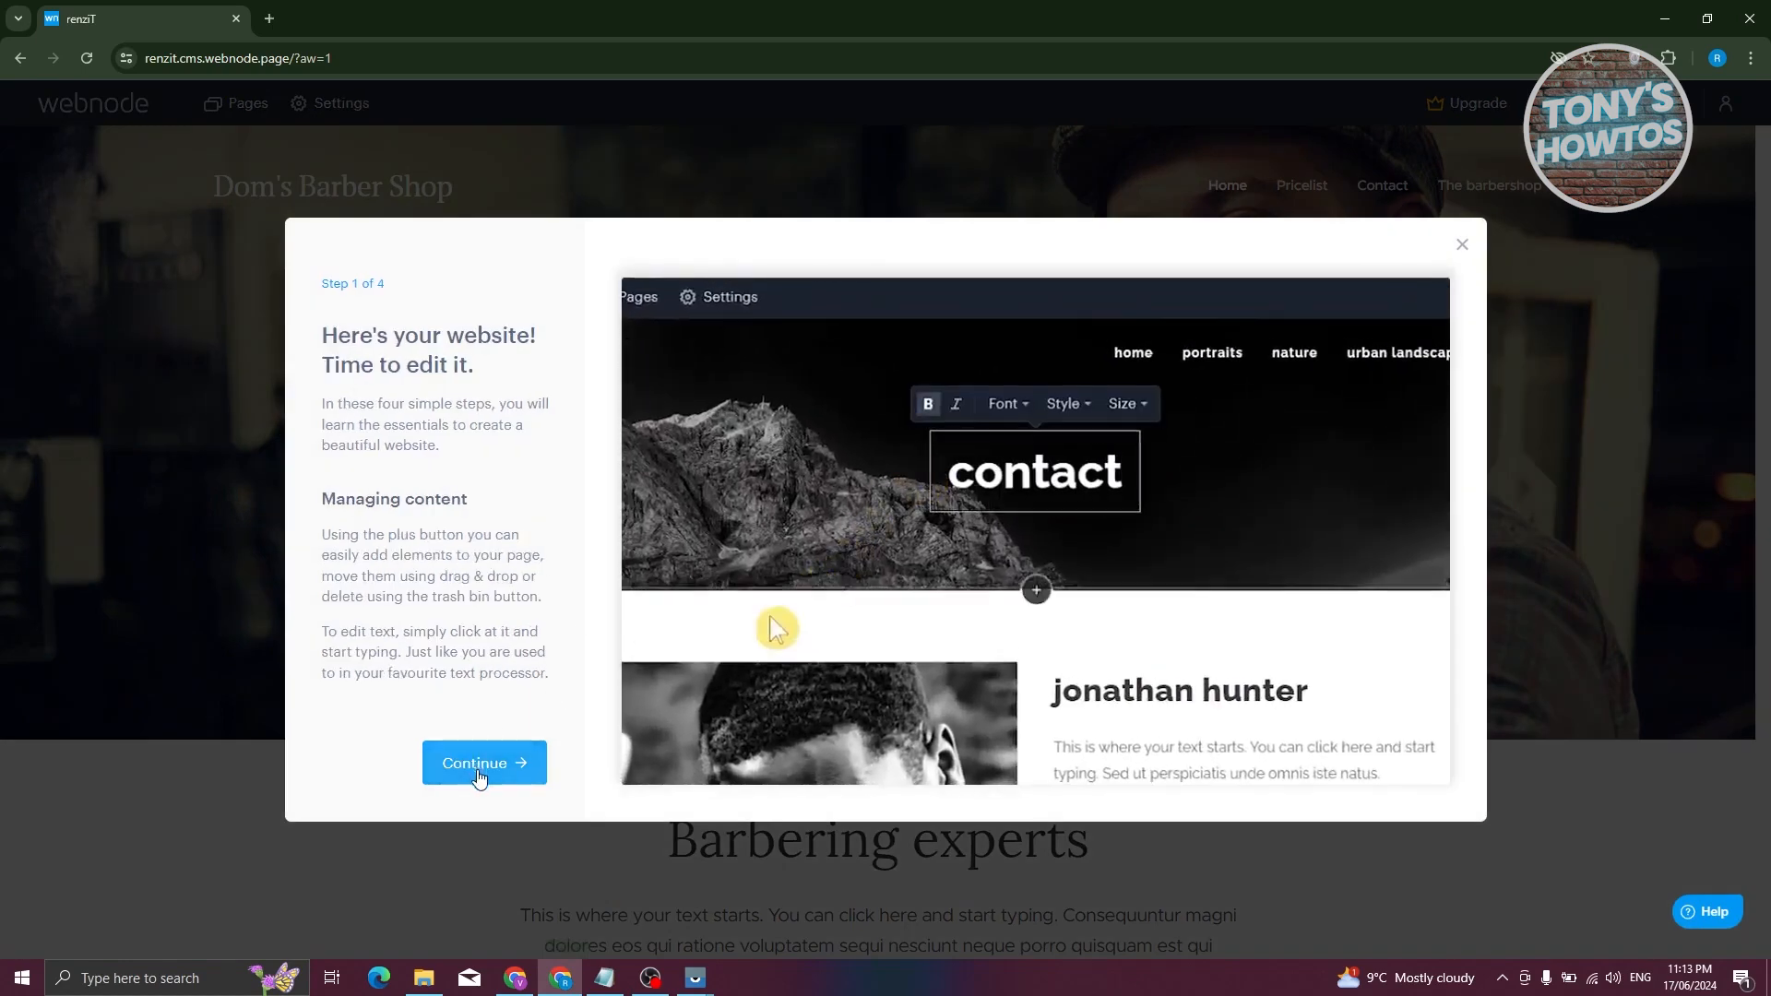
- Step through all four pages of the editor tour and start editing
left_click(479, 766)
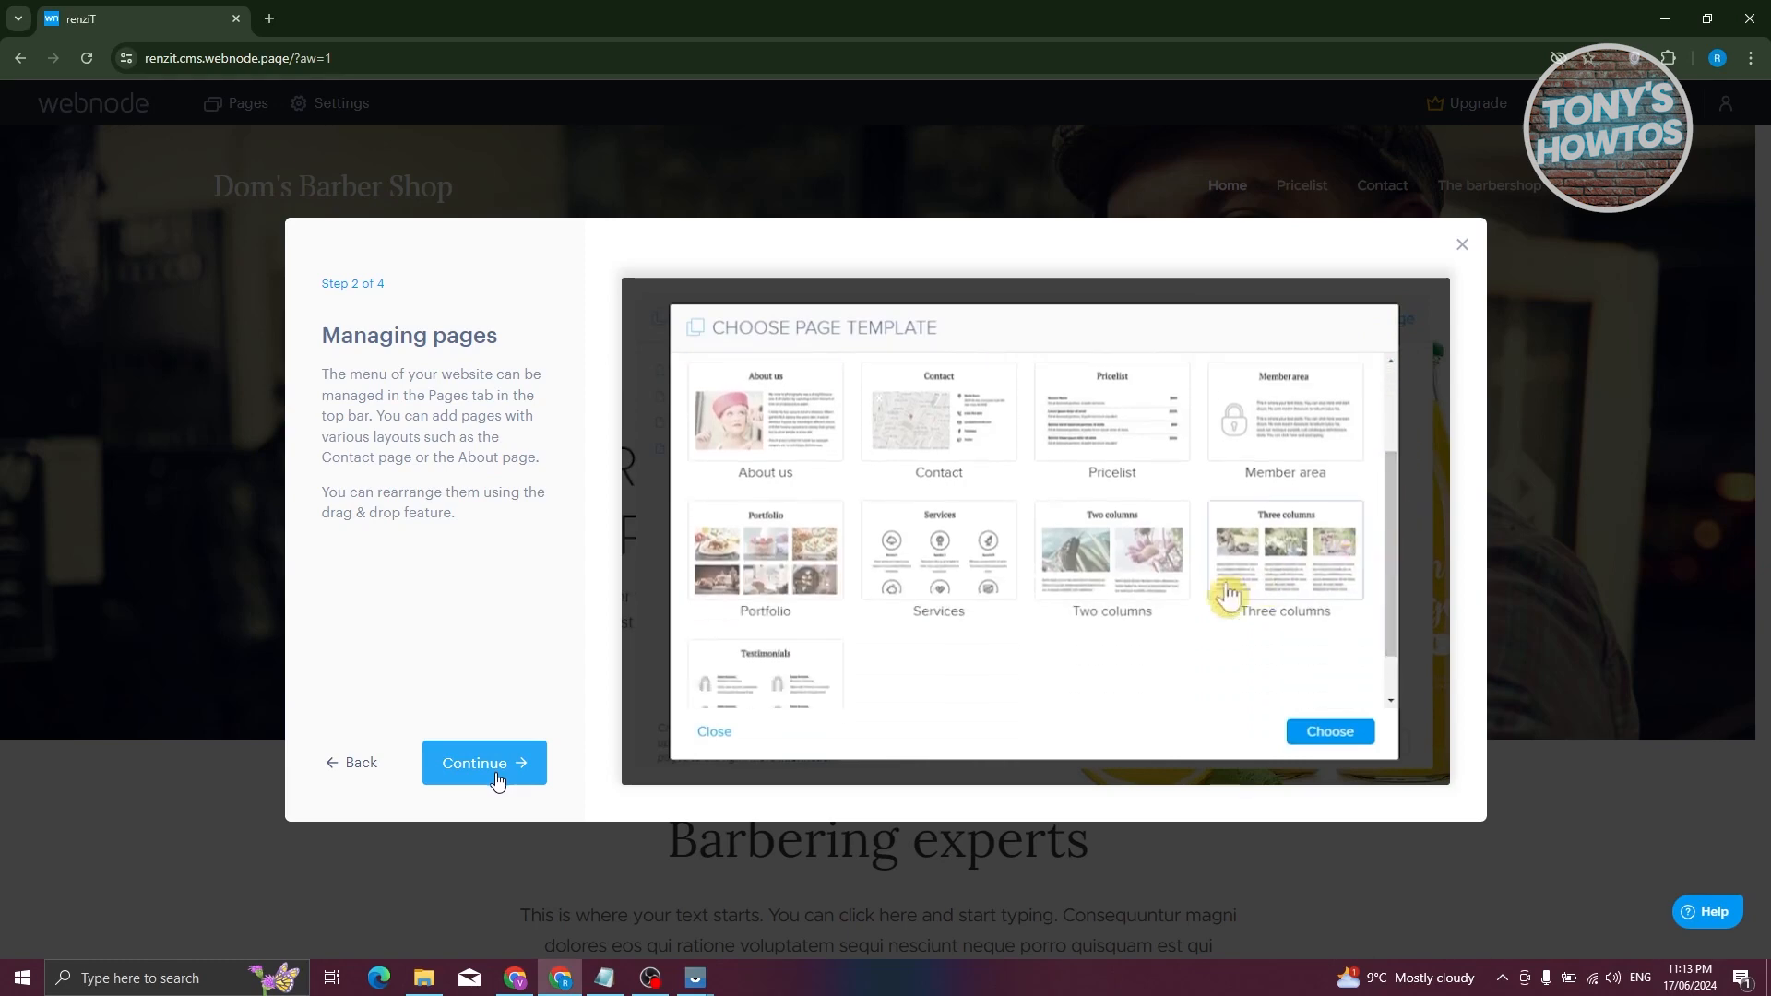
left_click(497, 774)
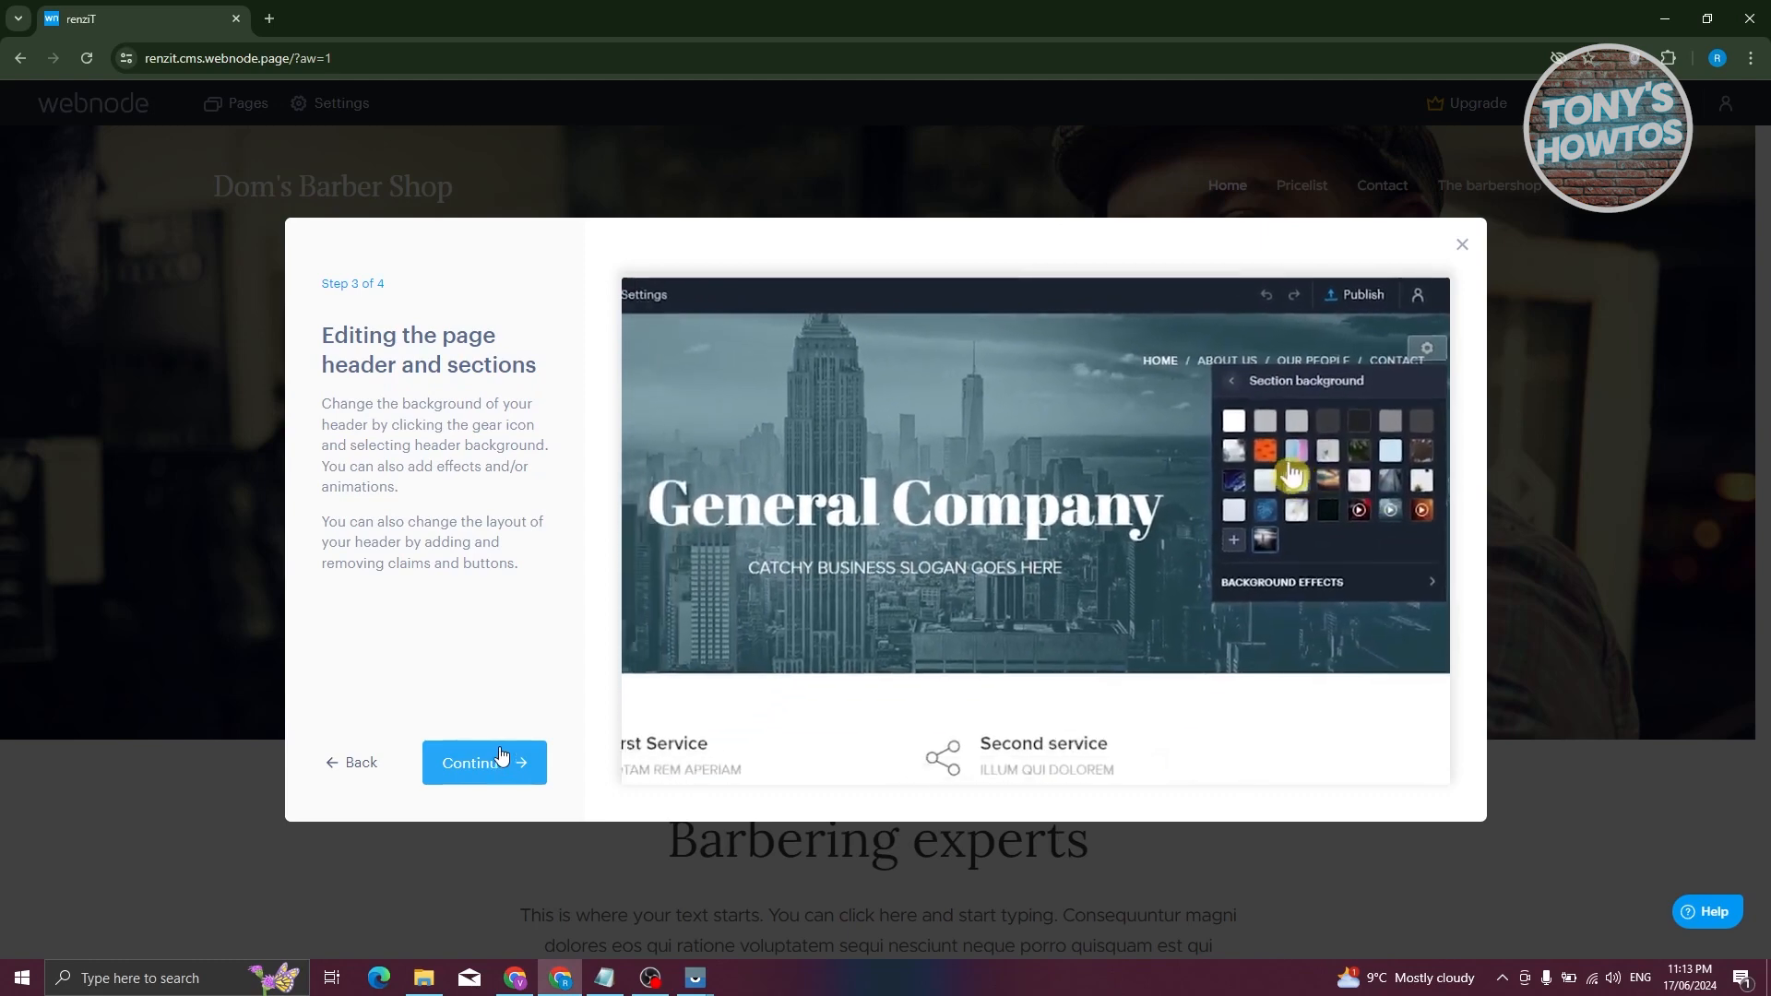
left_click(513, 771)
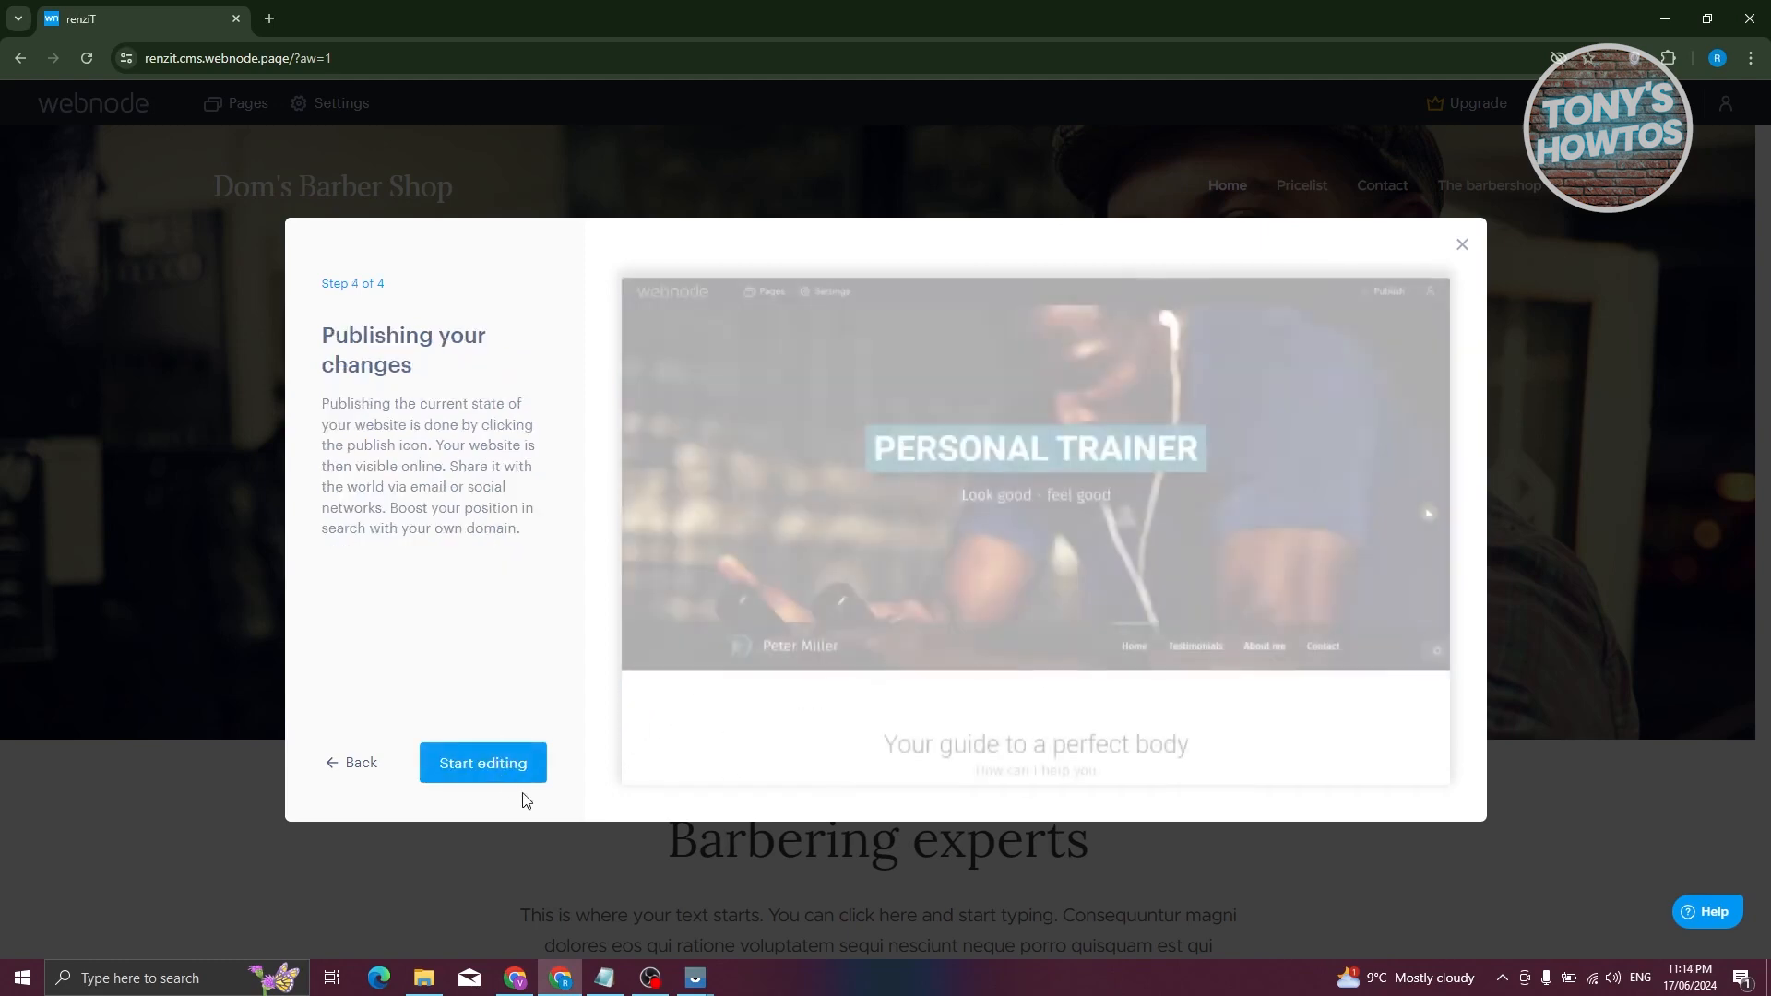
left_click(478, 766)
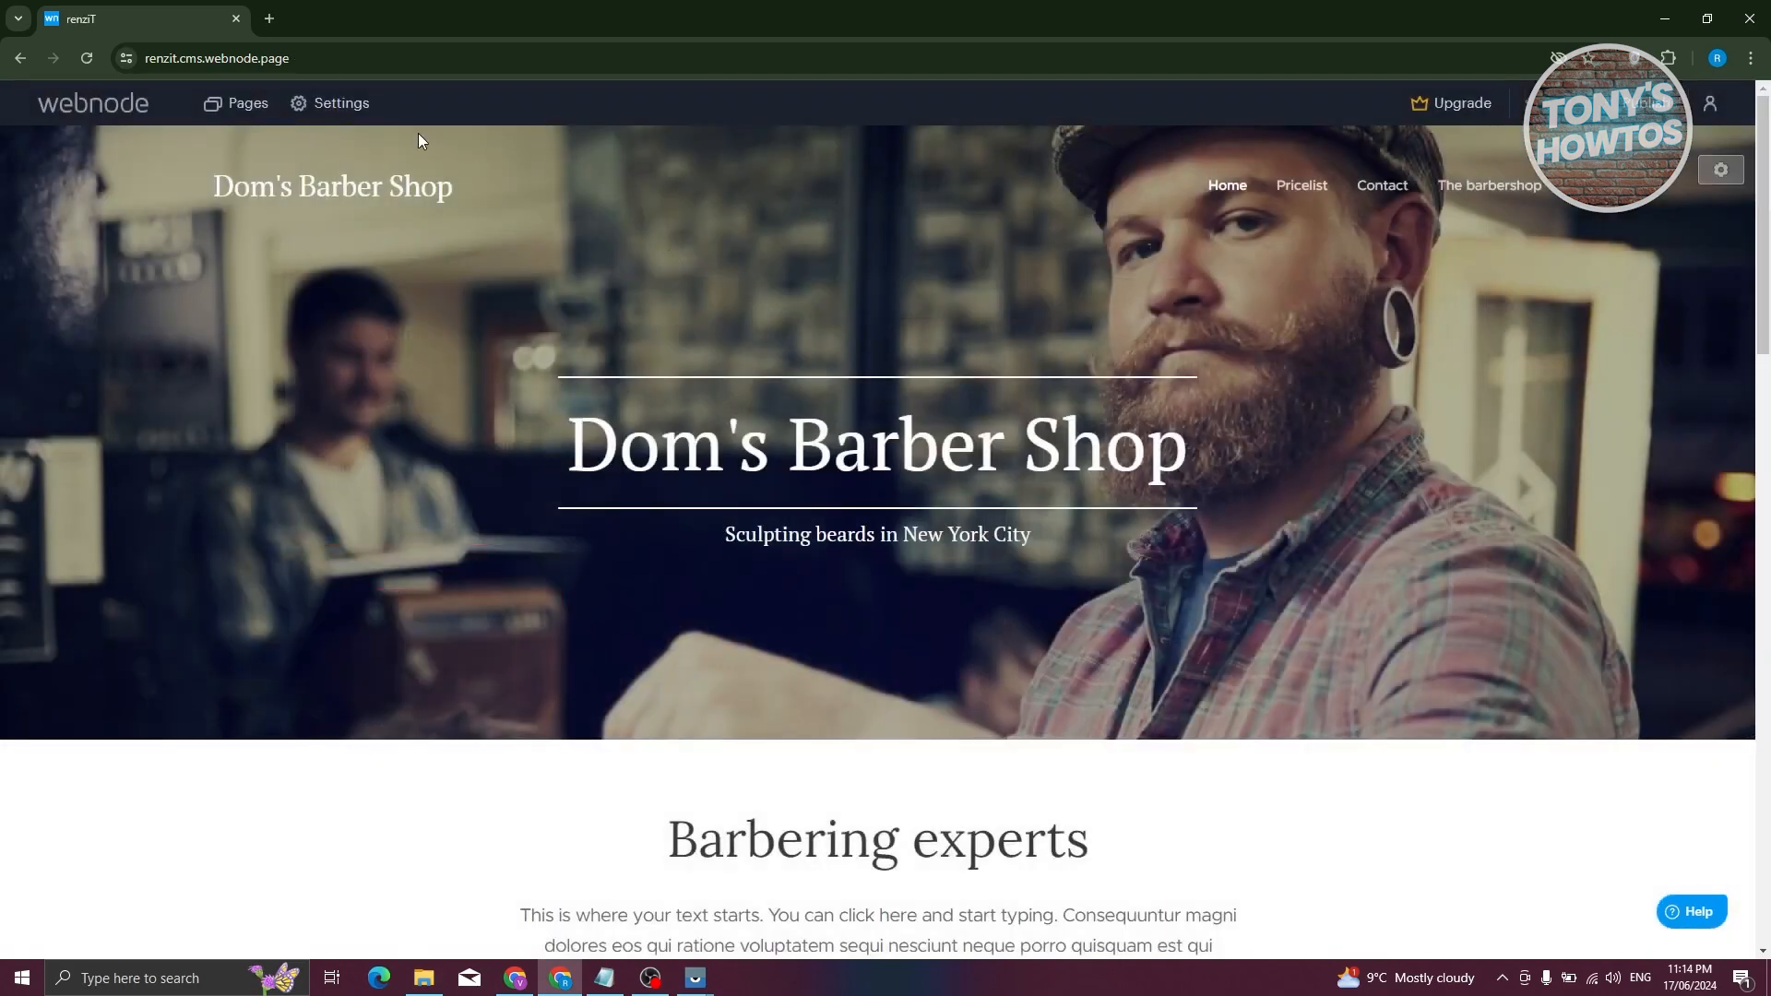
- Check the Pricelist and Home page settings and Home's SEO, then begin adding a page
left_click(265, 109)
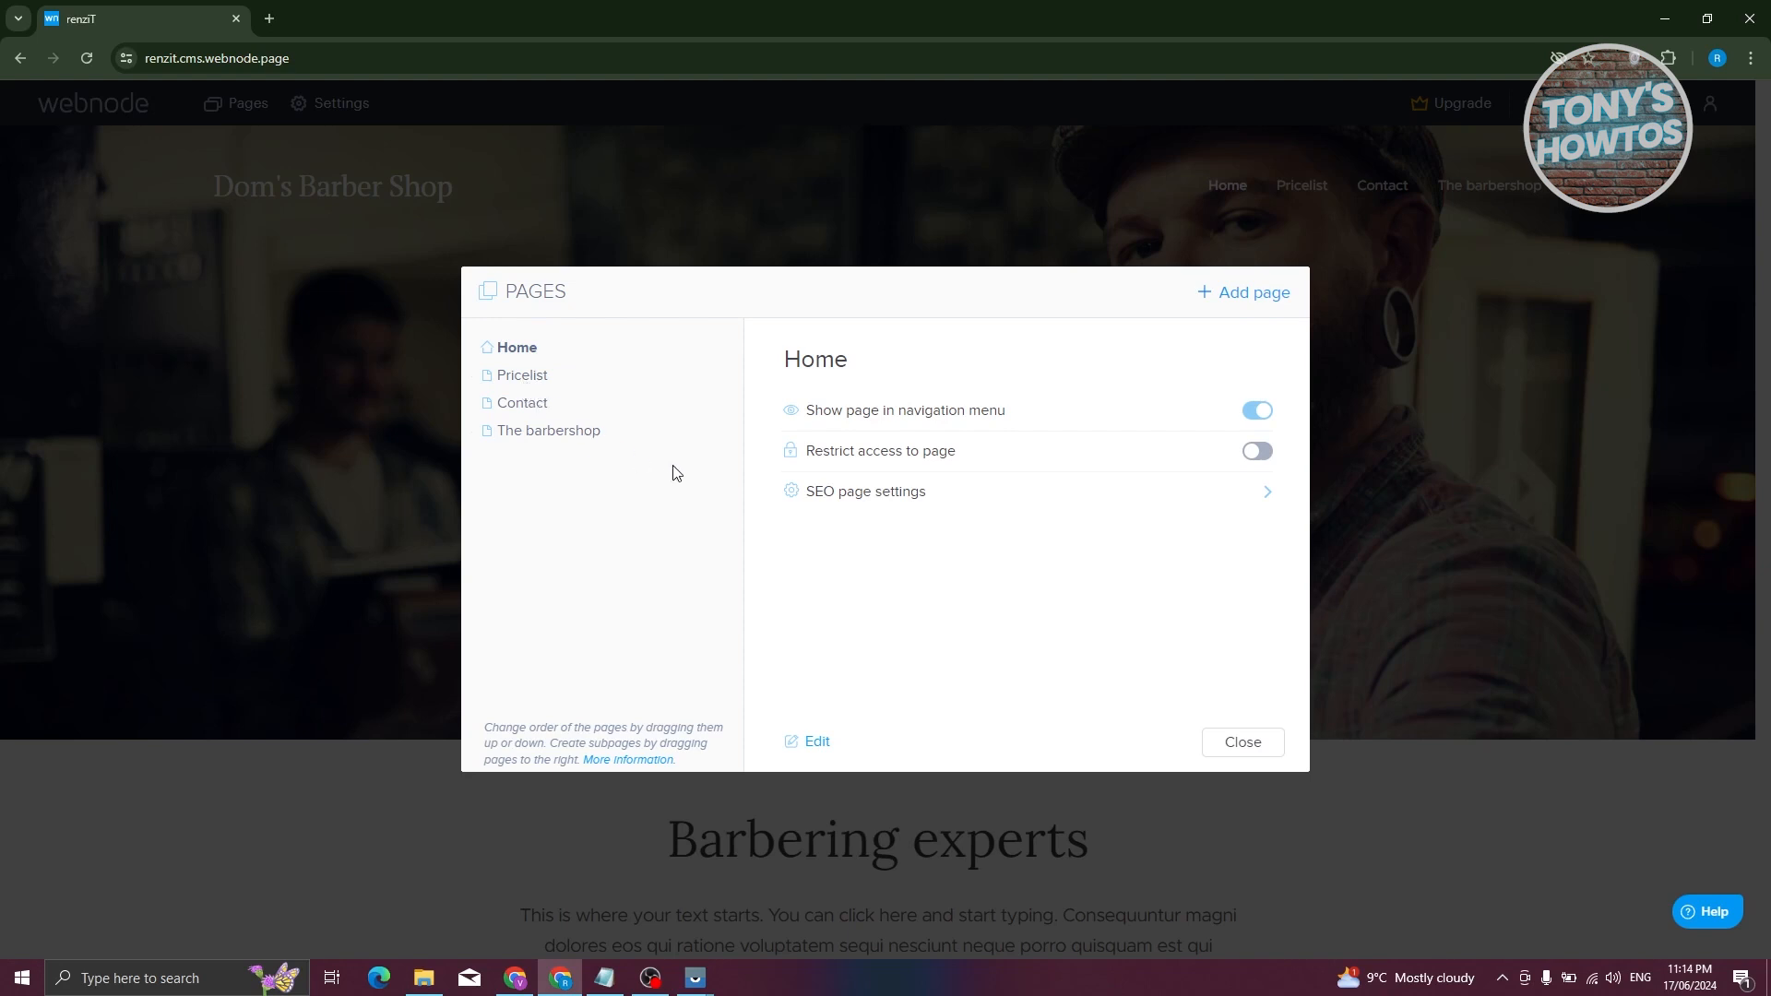
left_click(543, 379)
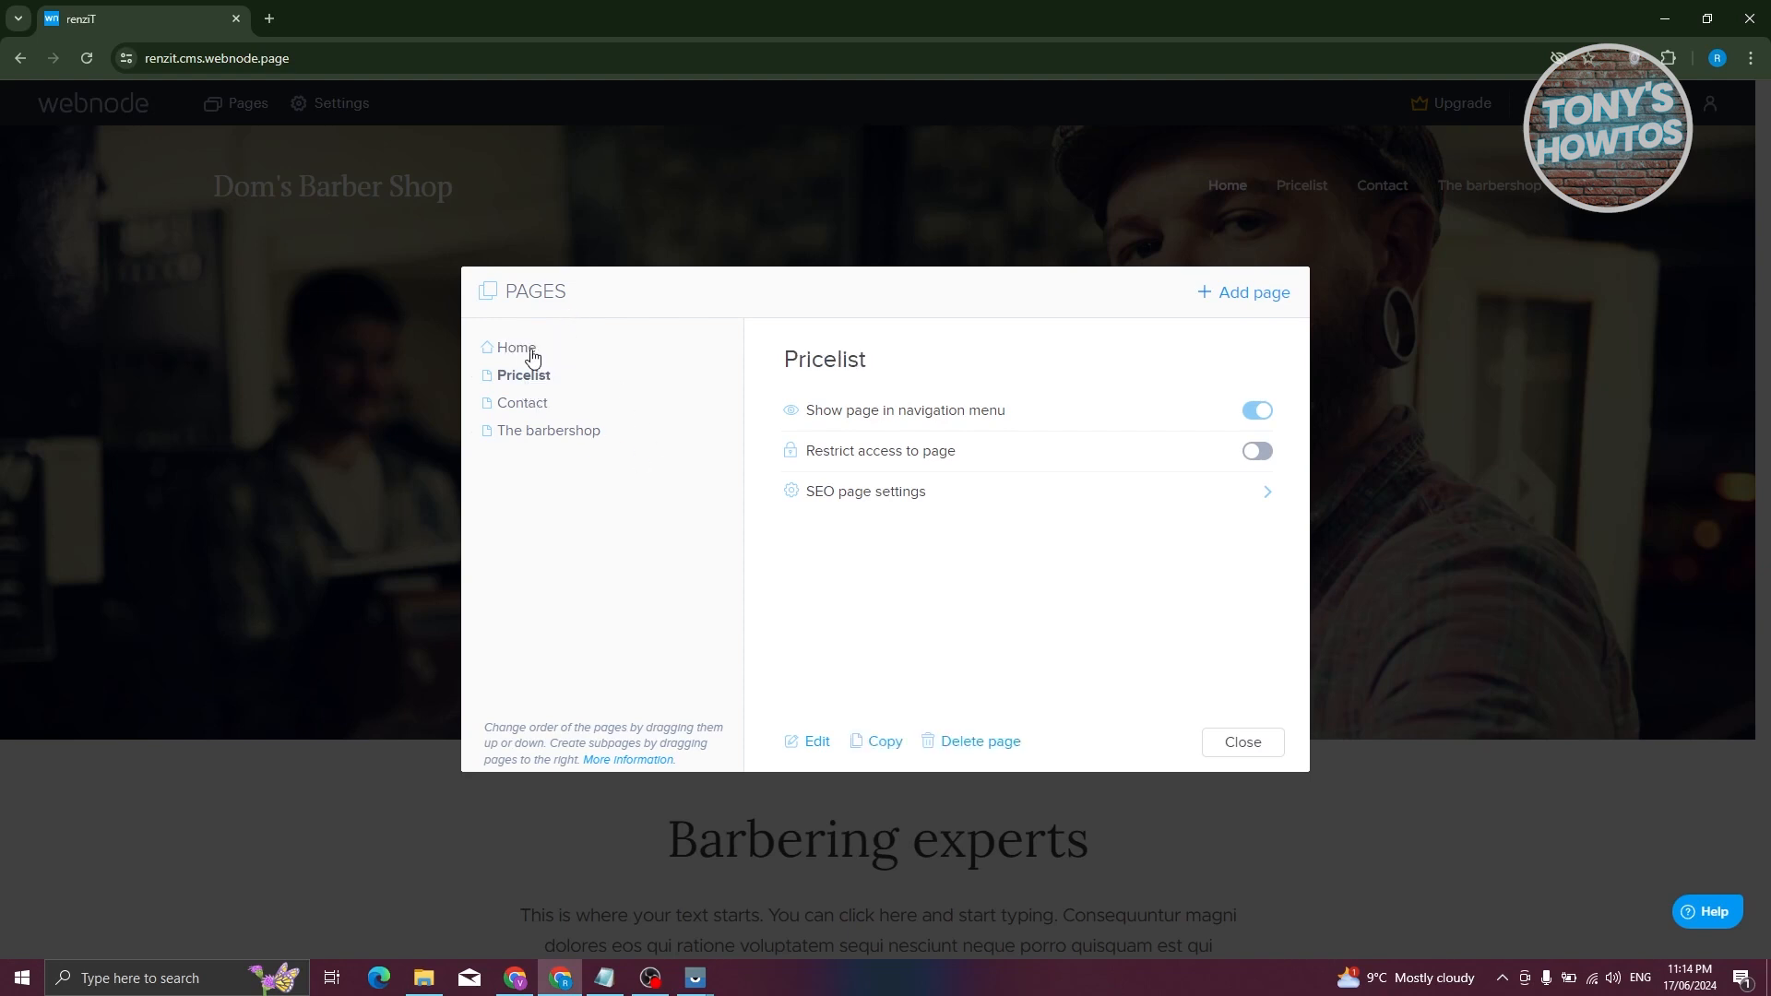
left_click(534, 358)
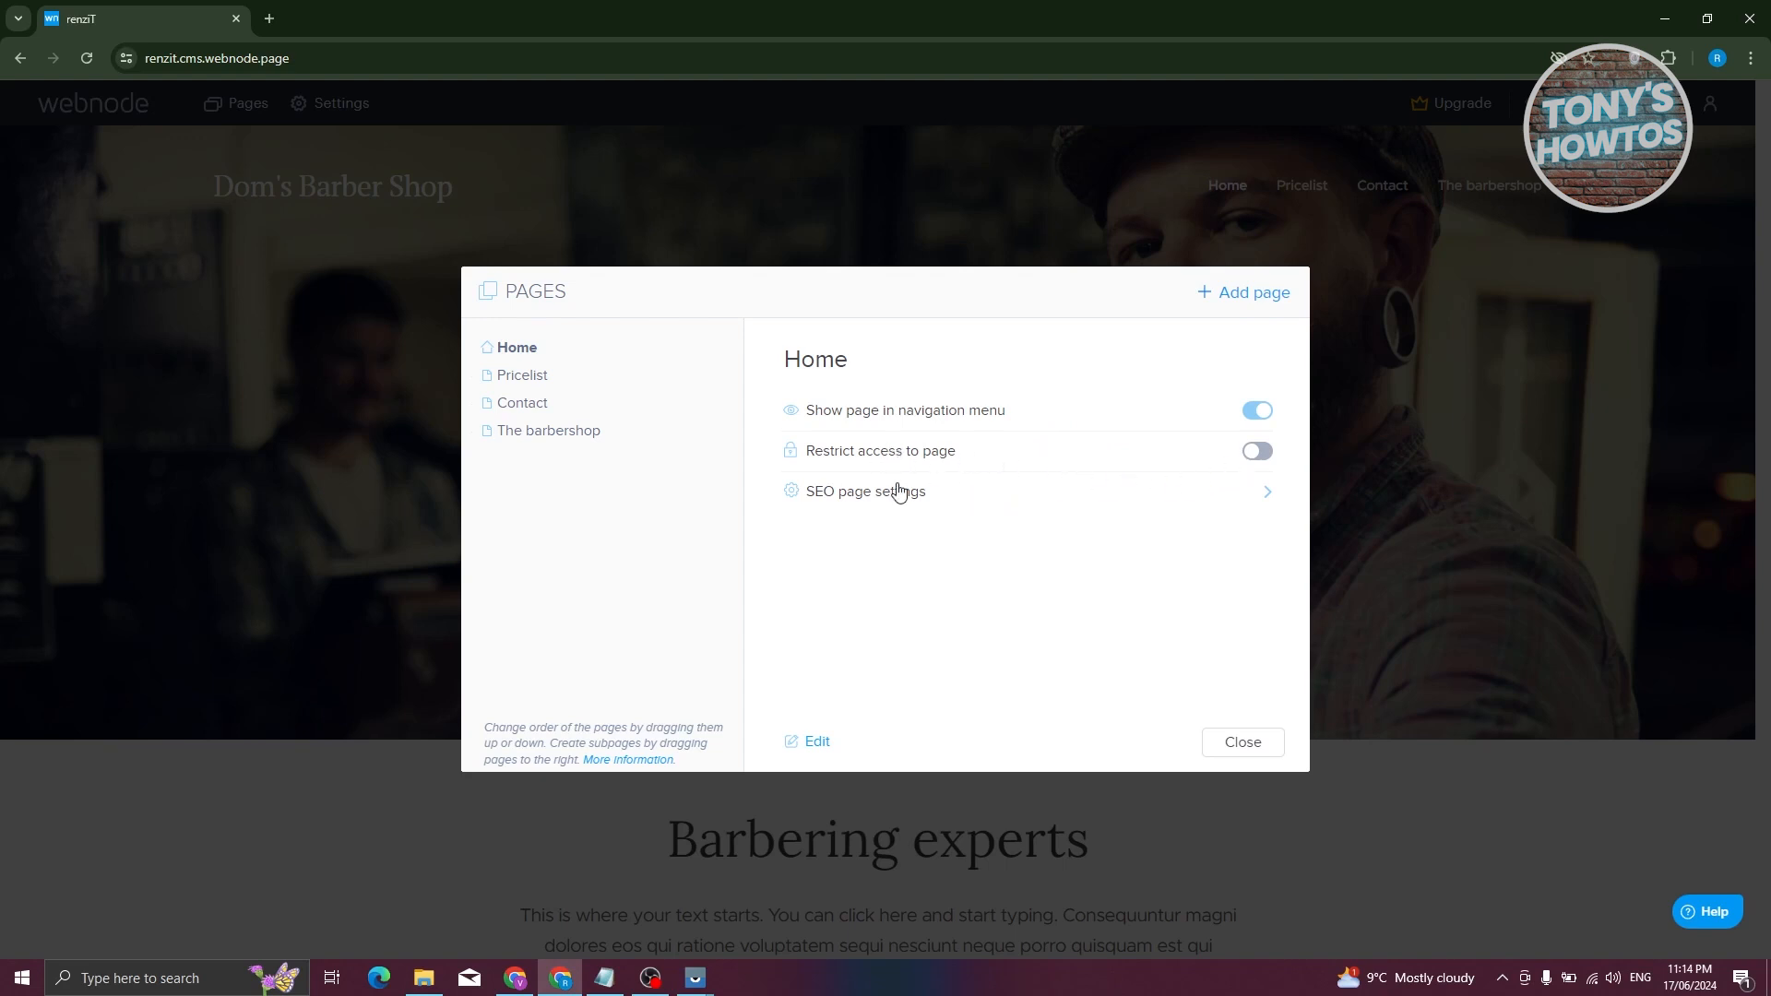
left_click(1273, 493)
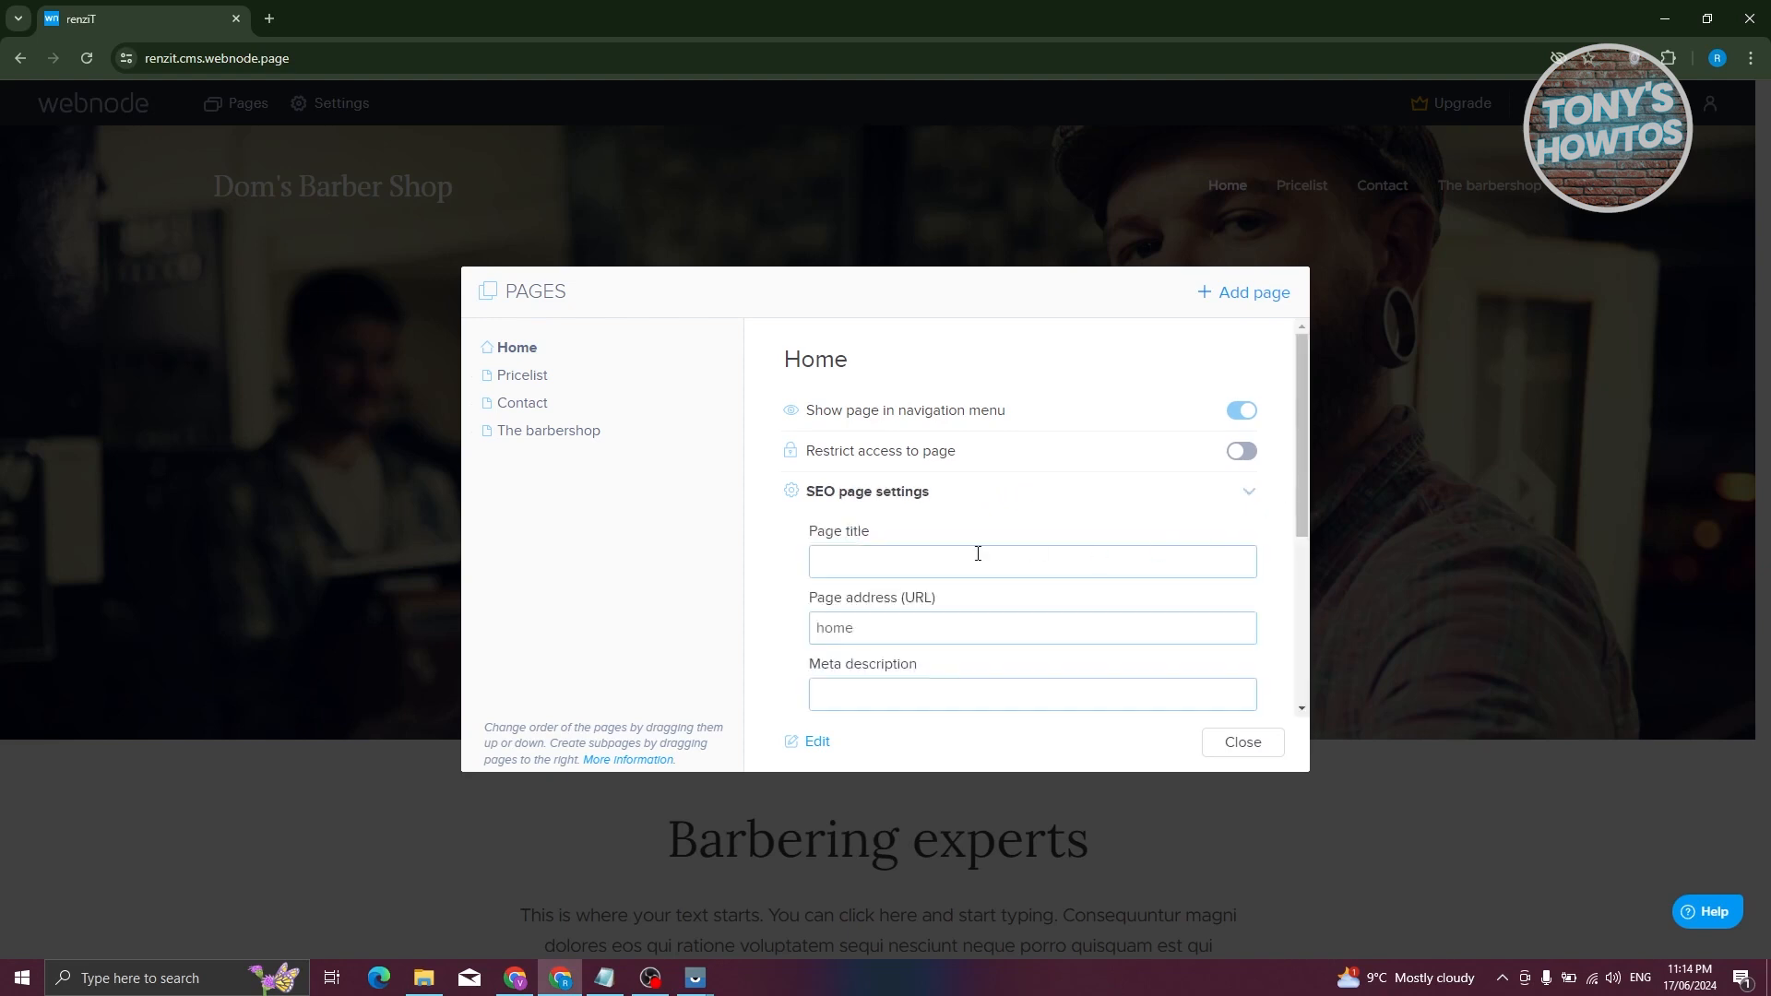
scroll(991, 549, "down", 2)
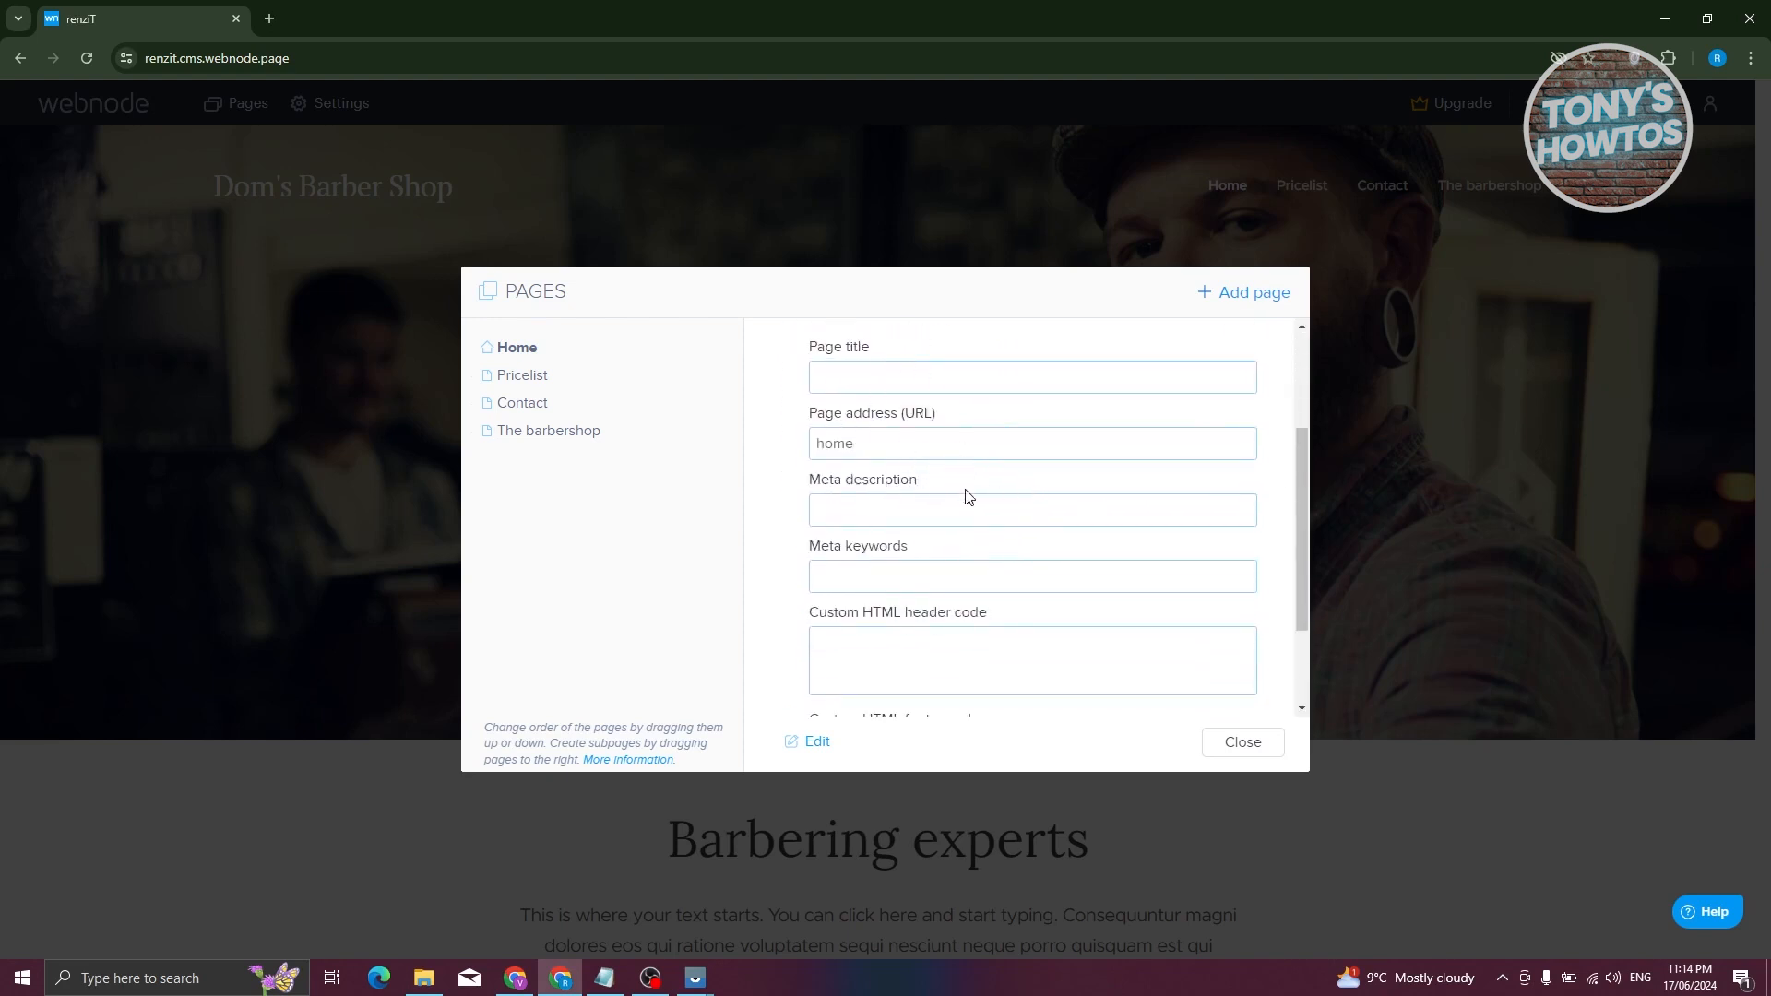
scroll(948, 566, "down", 2)
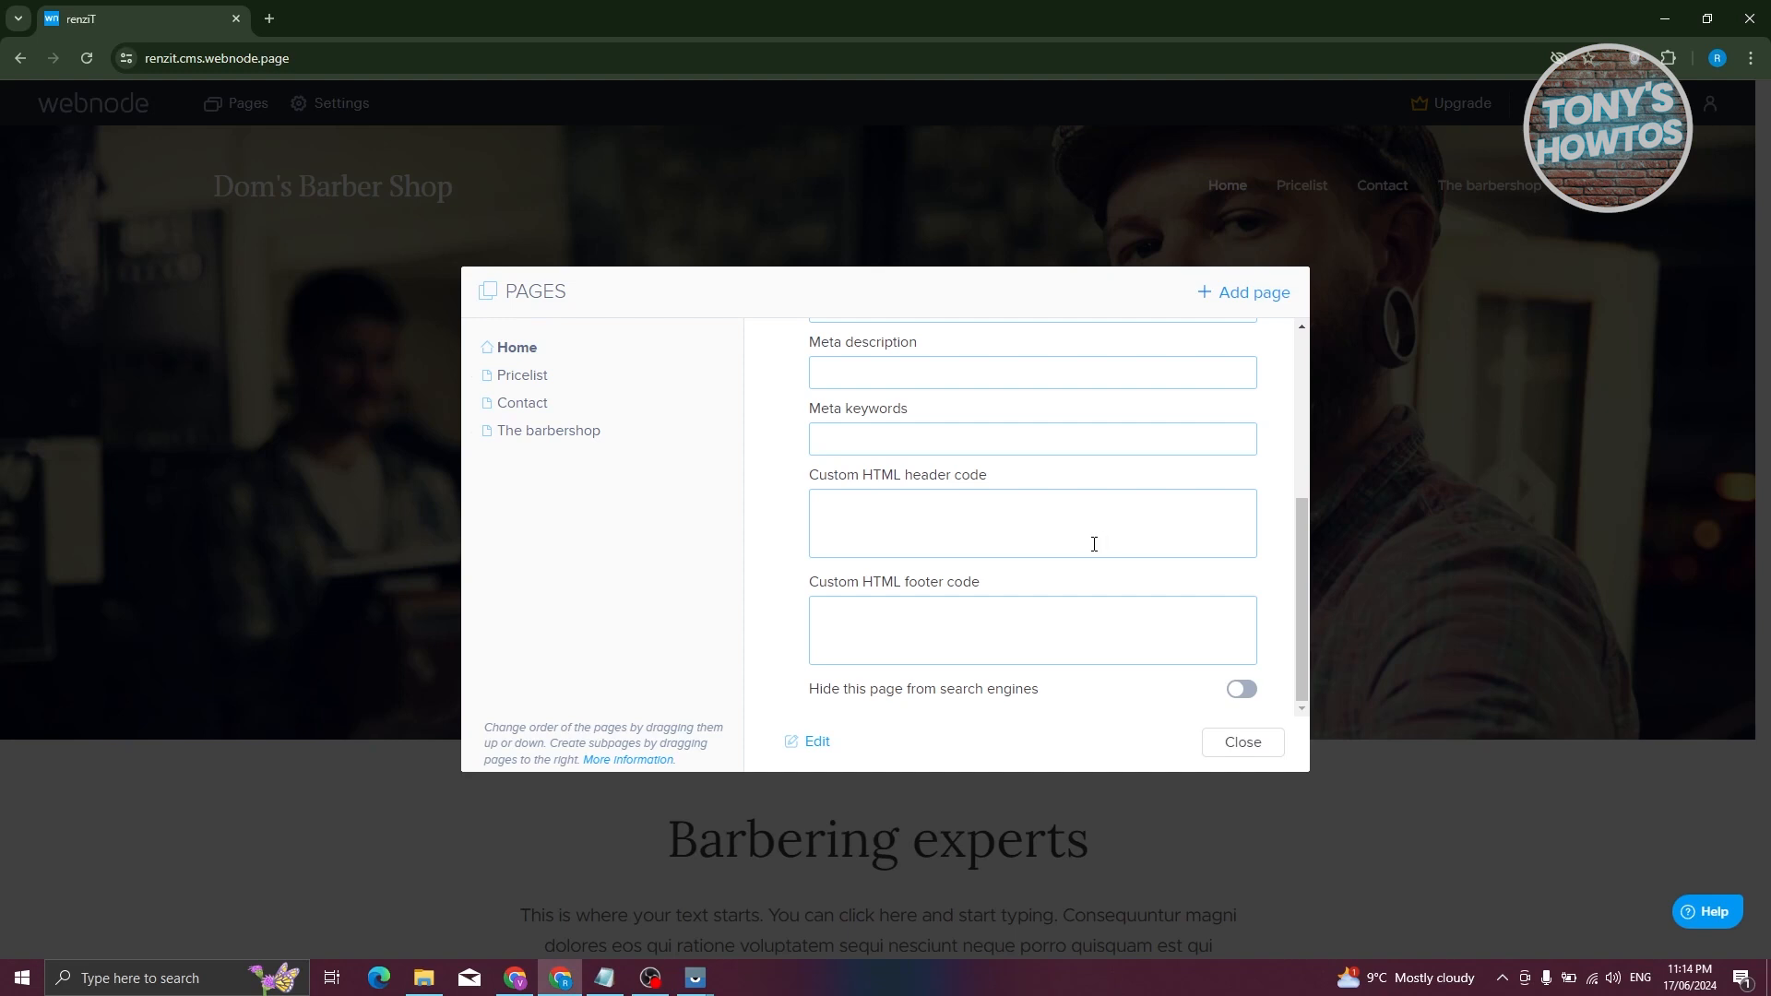
scroll(1094, 544, "up", 4)
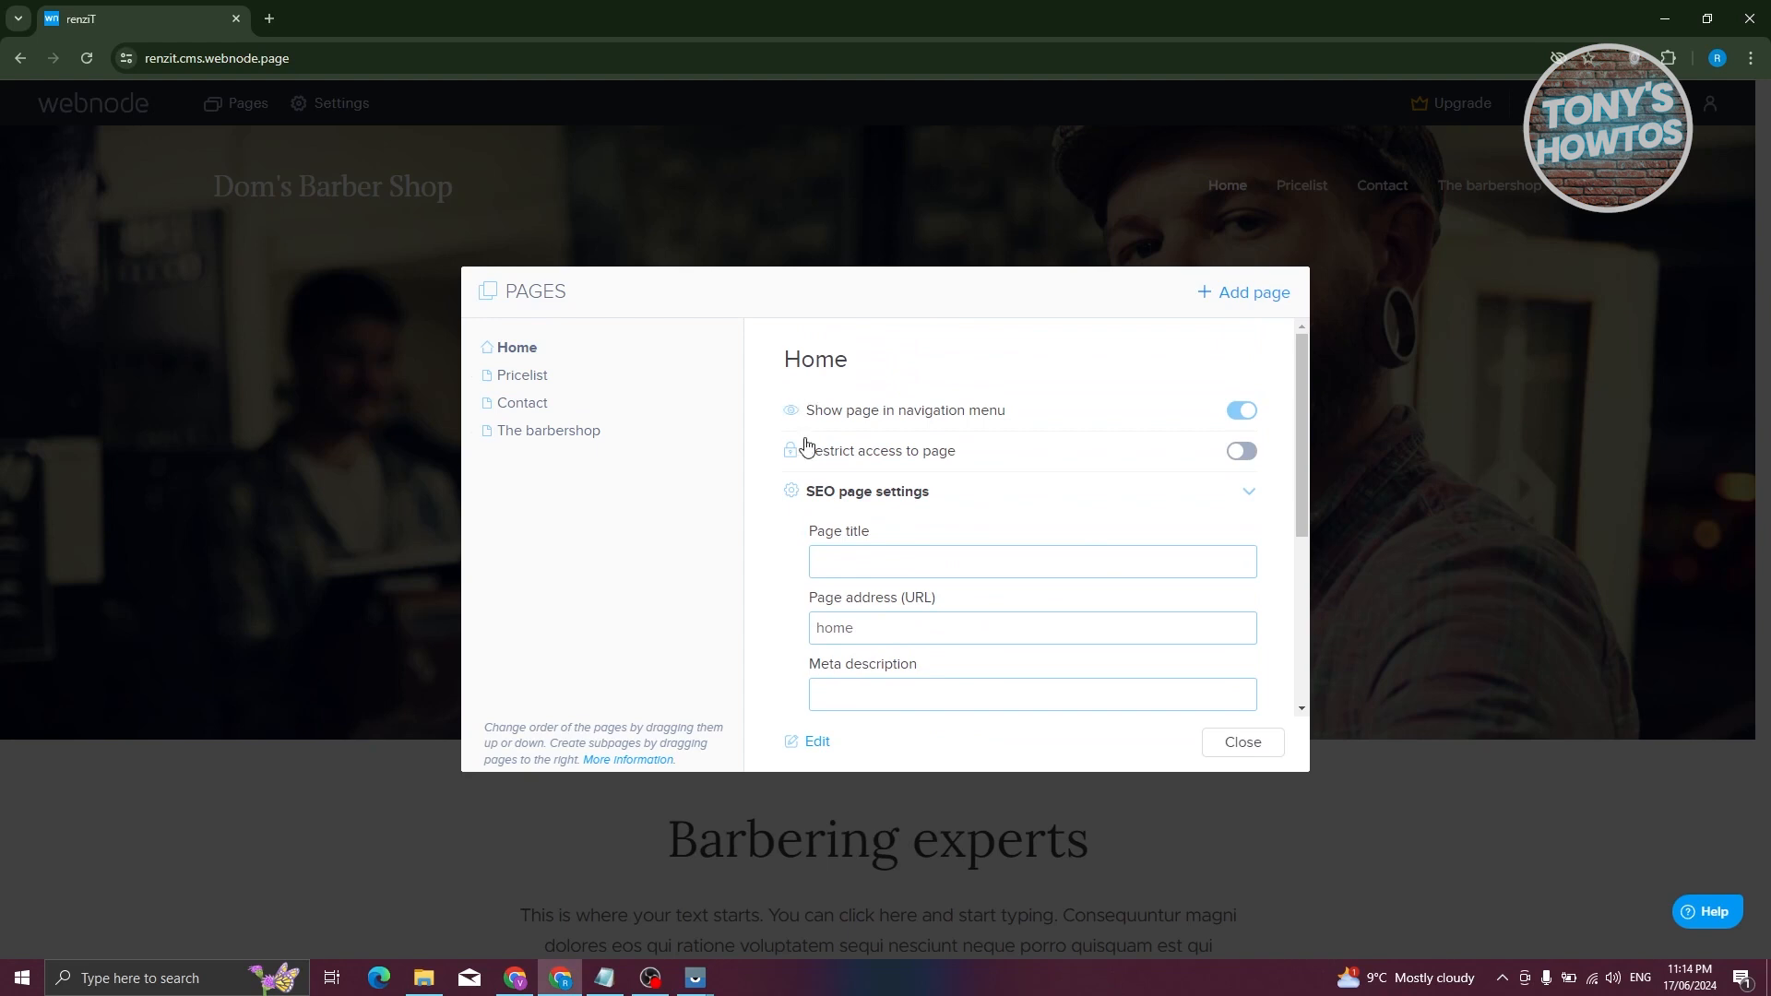
left_click(1228, 297)
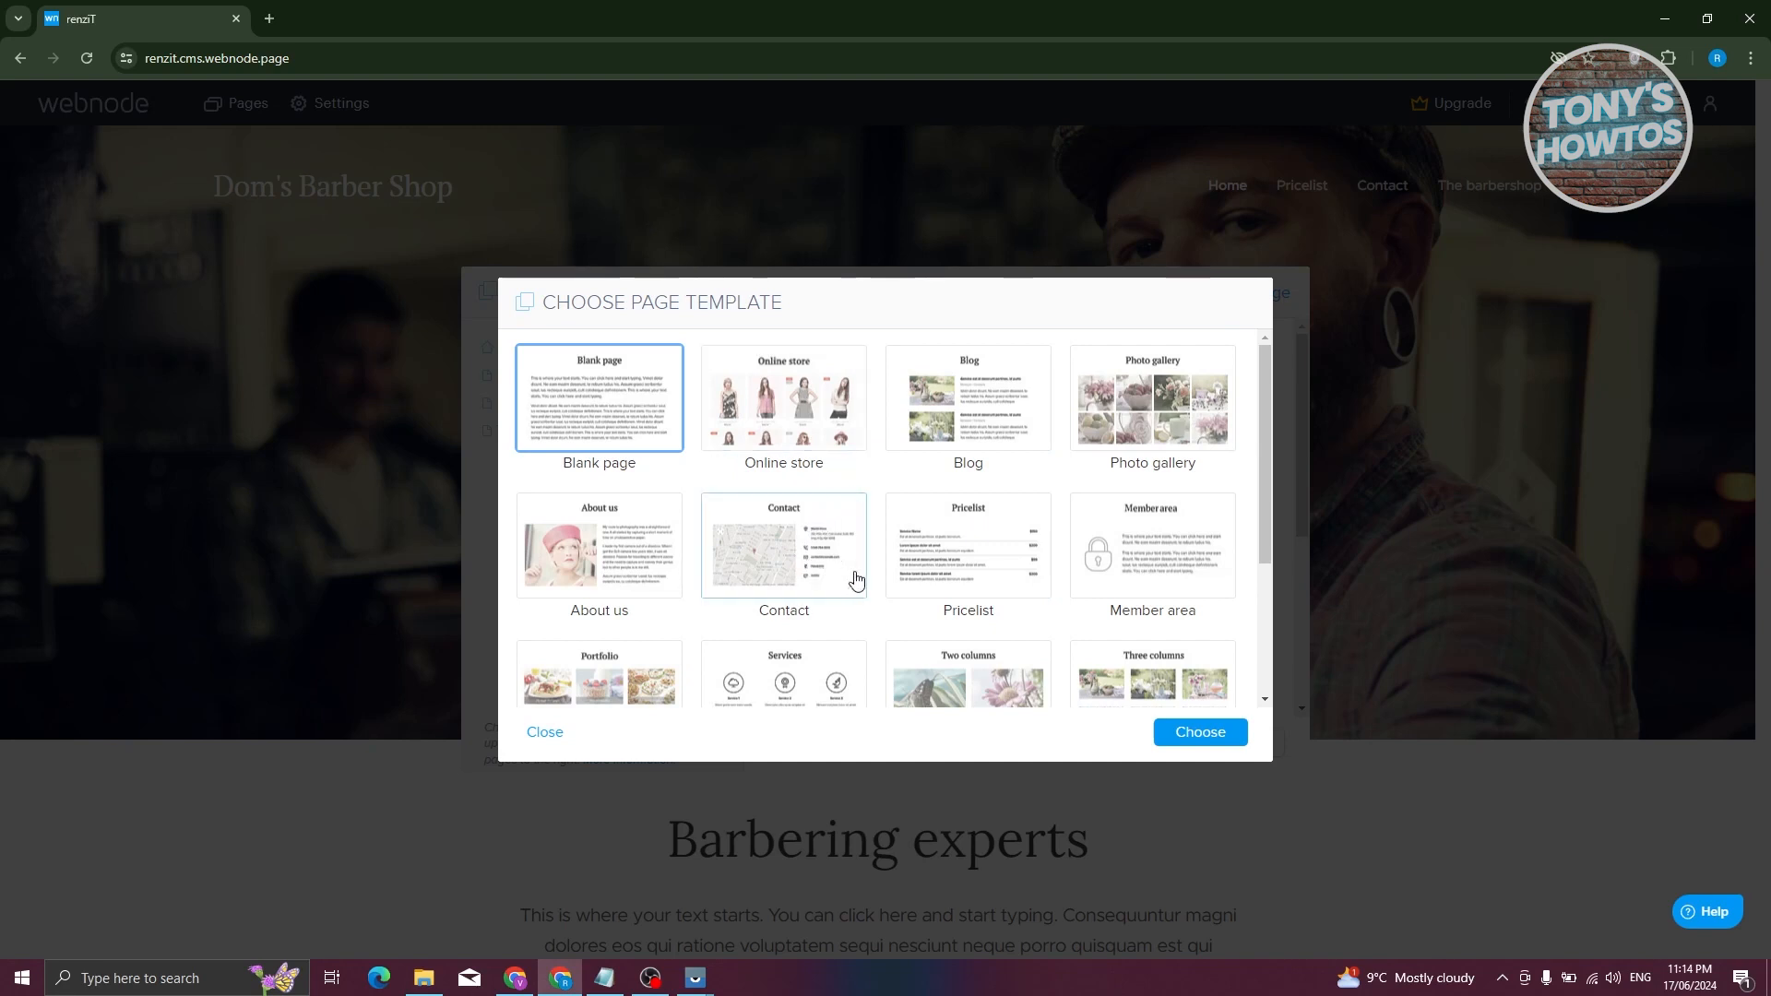
- Create a page named FAQ from the FAQ page template
scroll(854, 581, "down", 3)
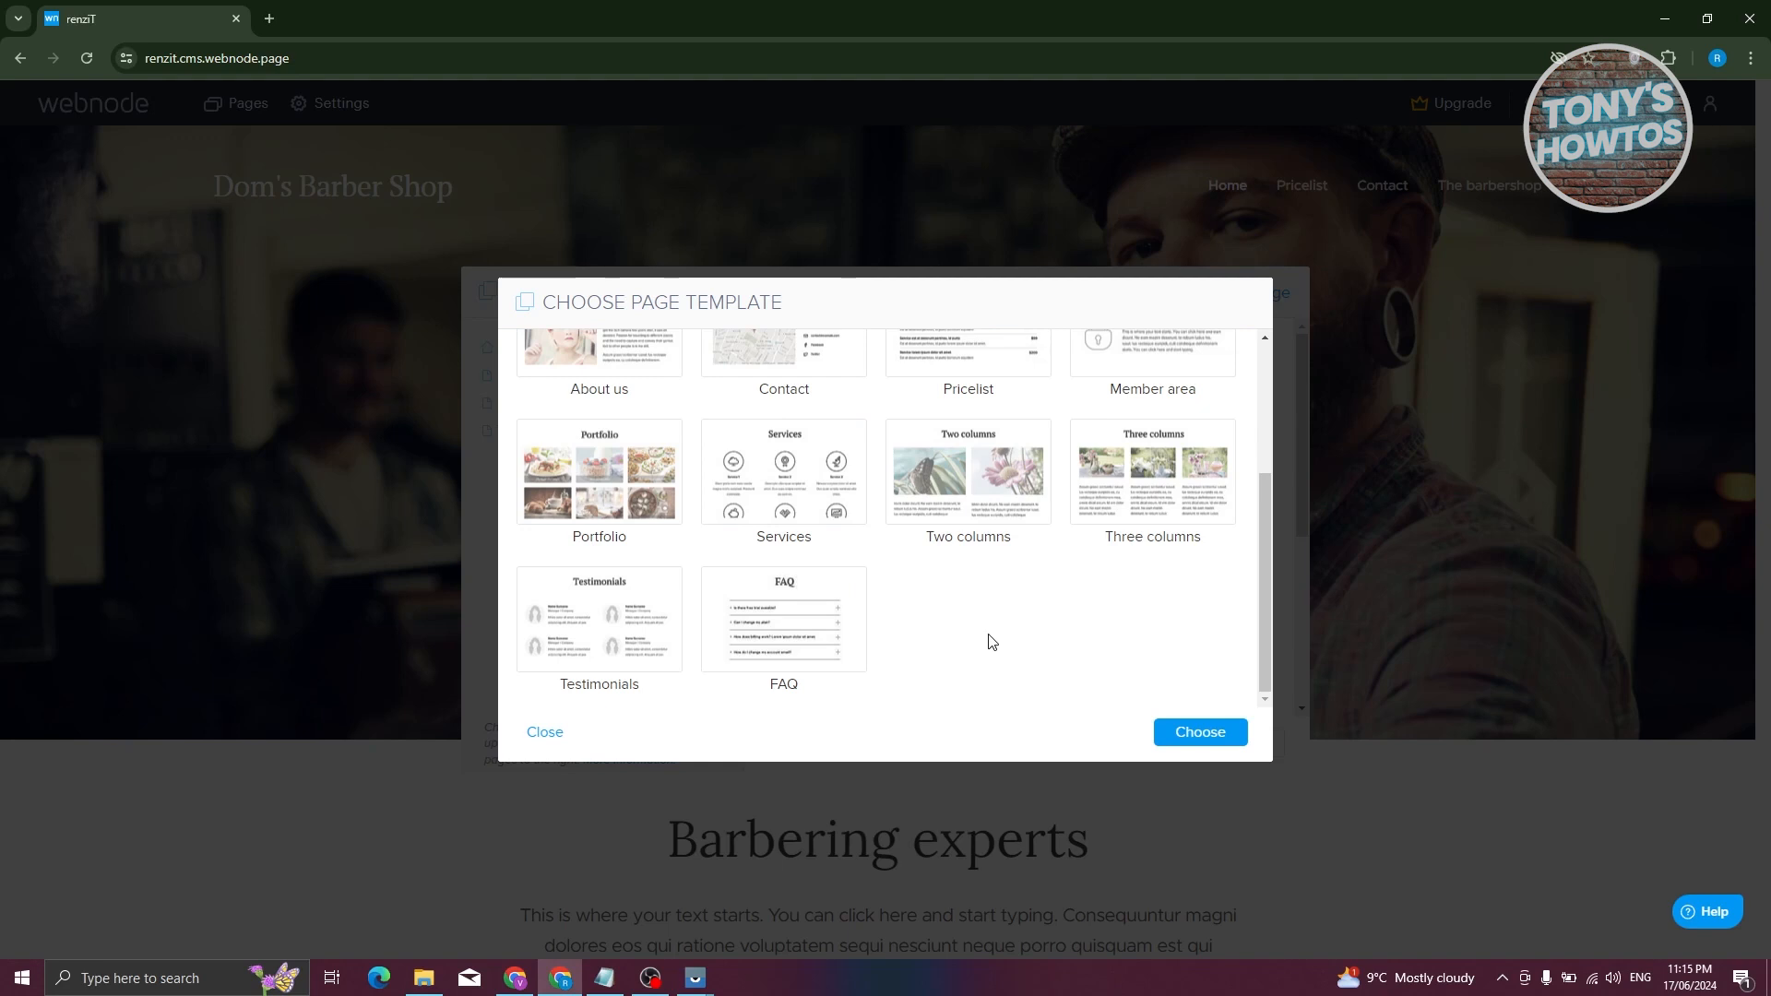
left_click(821, 626)
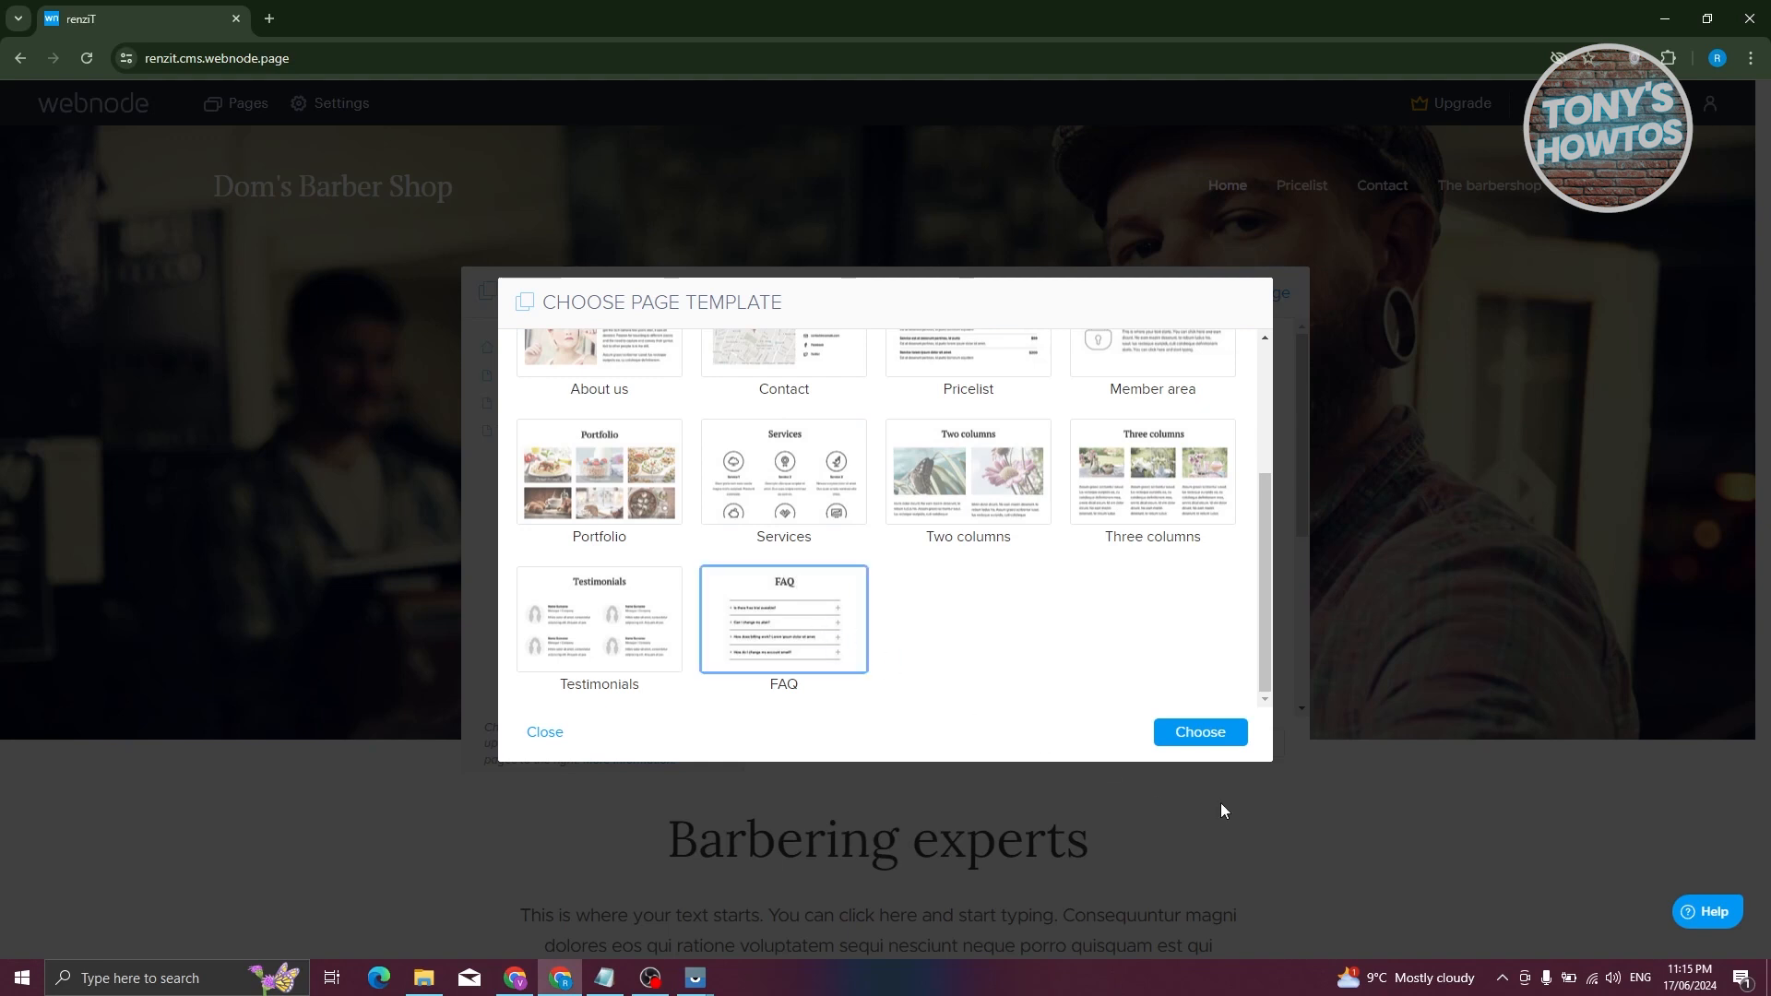
left_click(1198, 744)
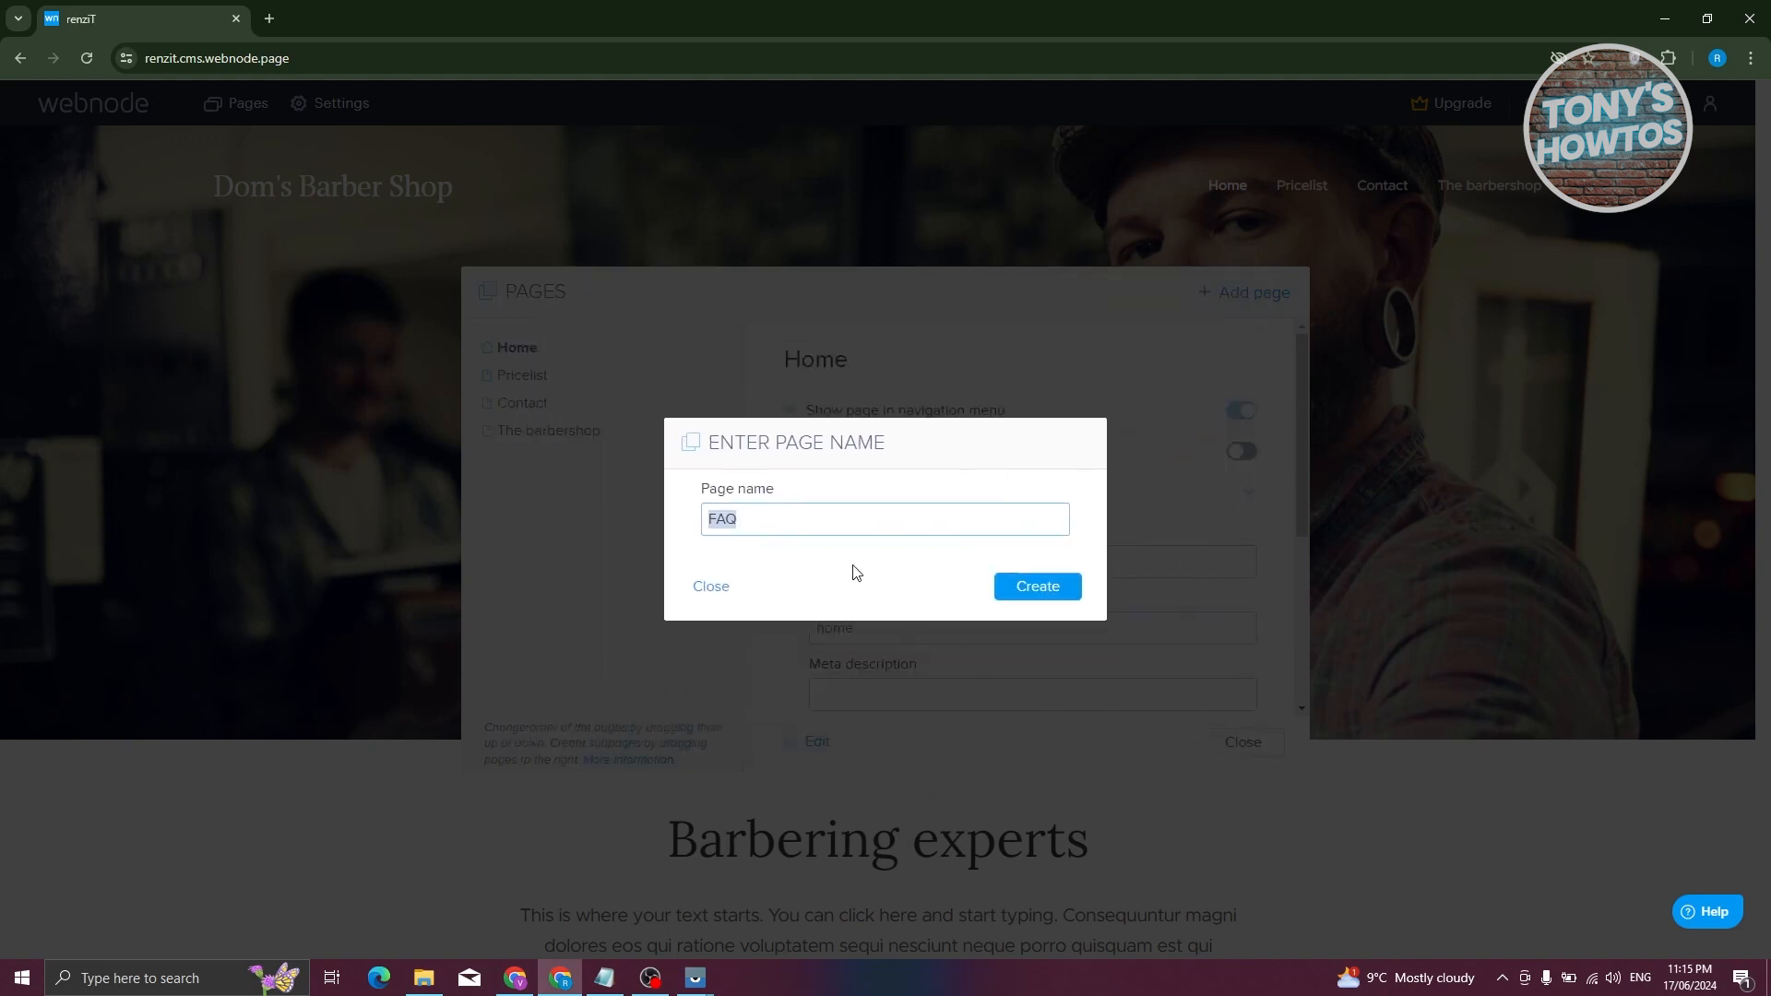
left_click(1056, 595)
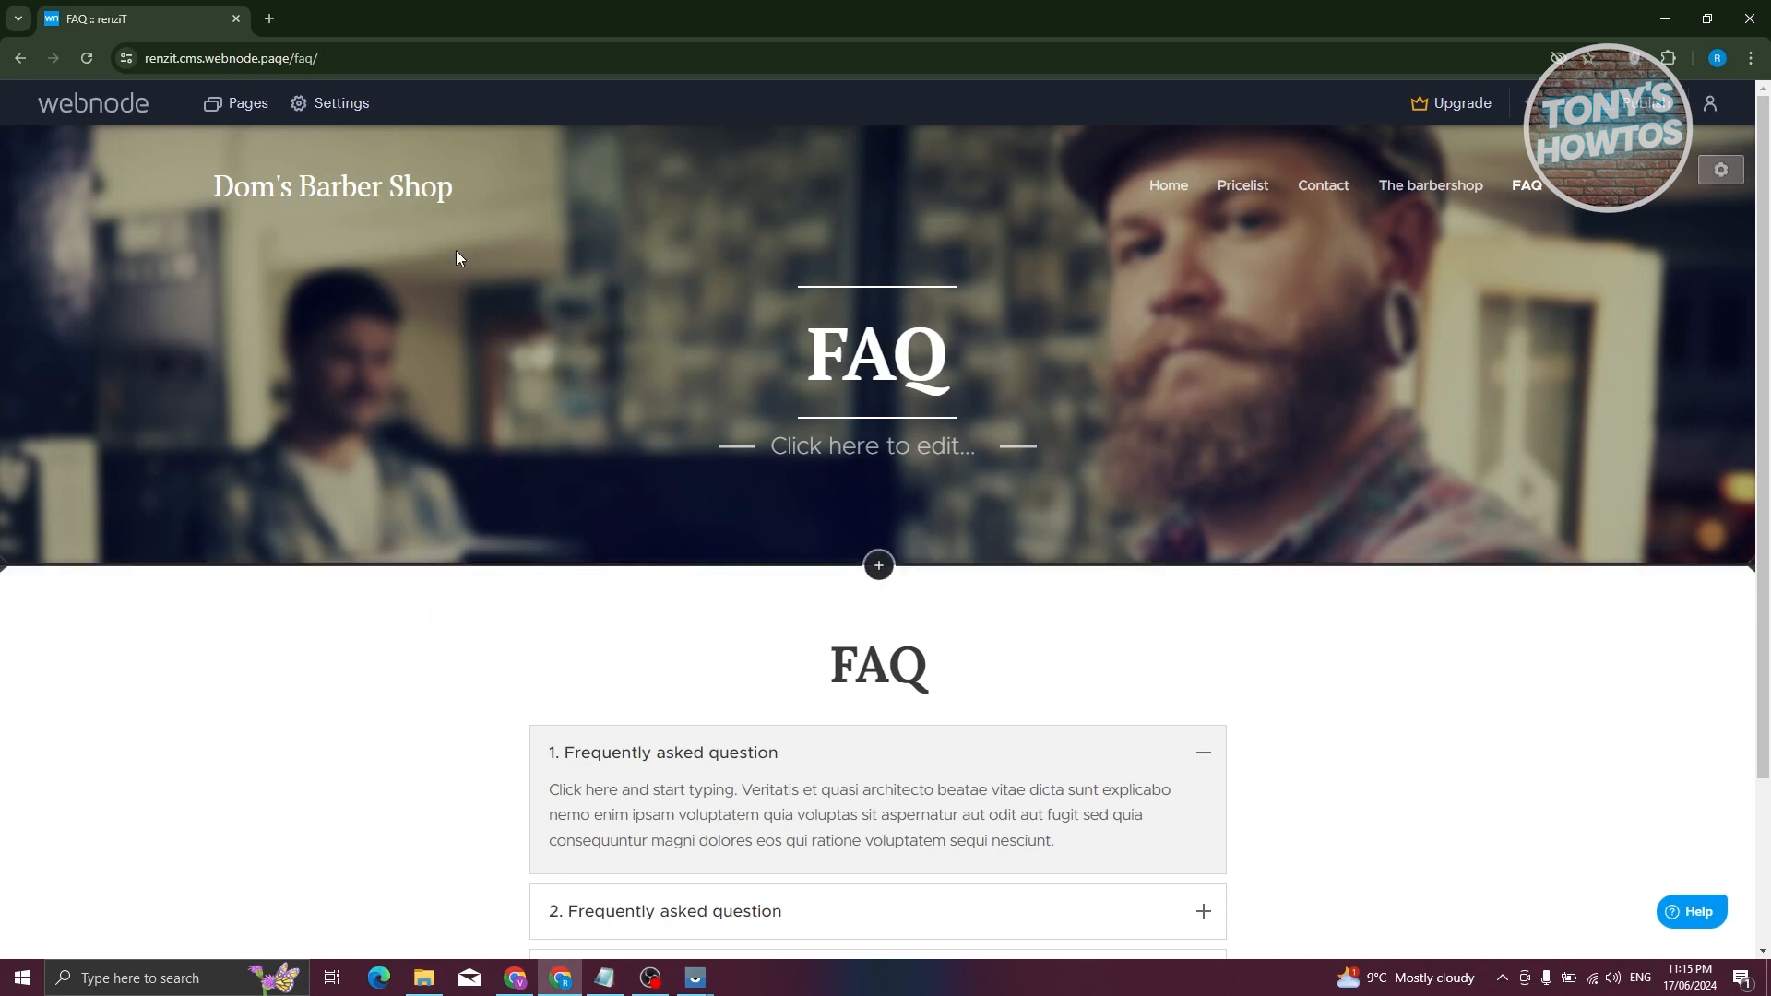
- Upload the dog photo from Downloads as the header logo
left_click(336, 199)
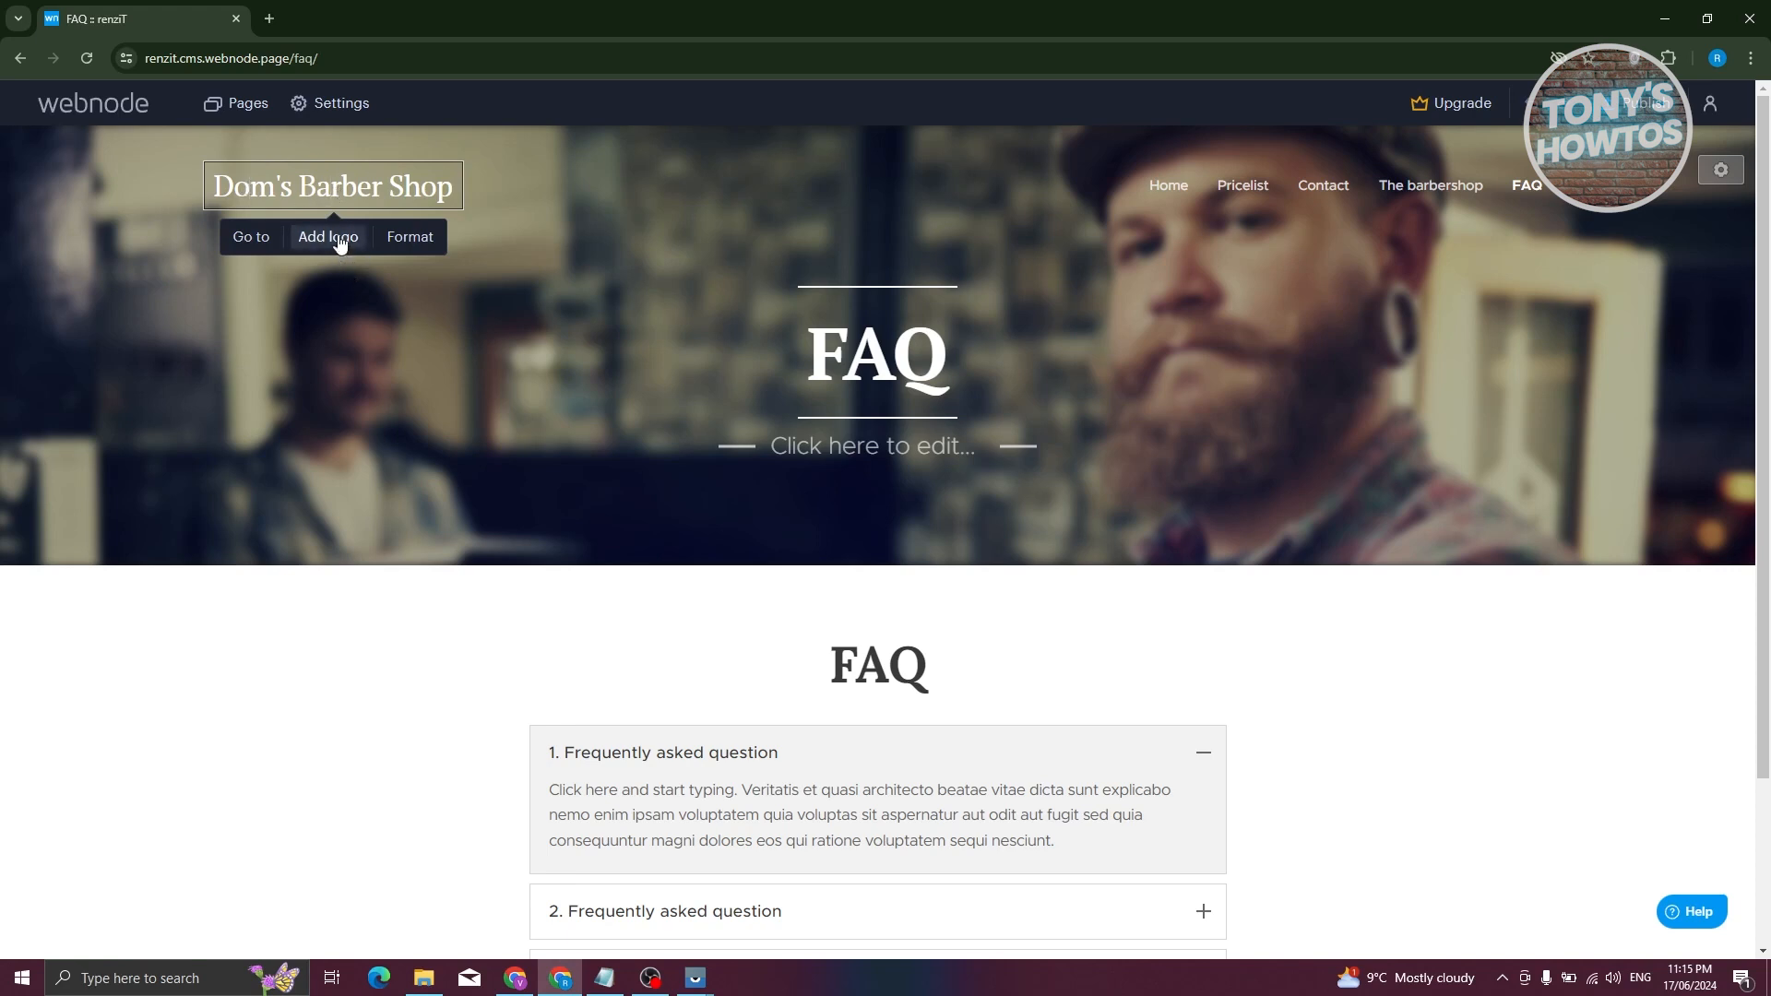
left_click(340, 238)
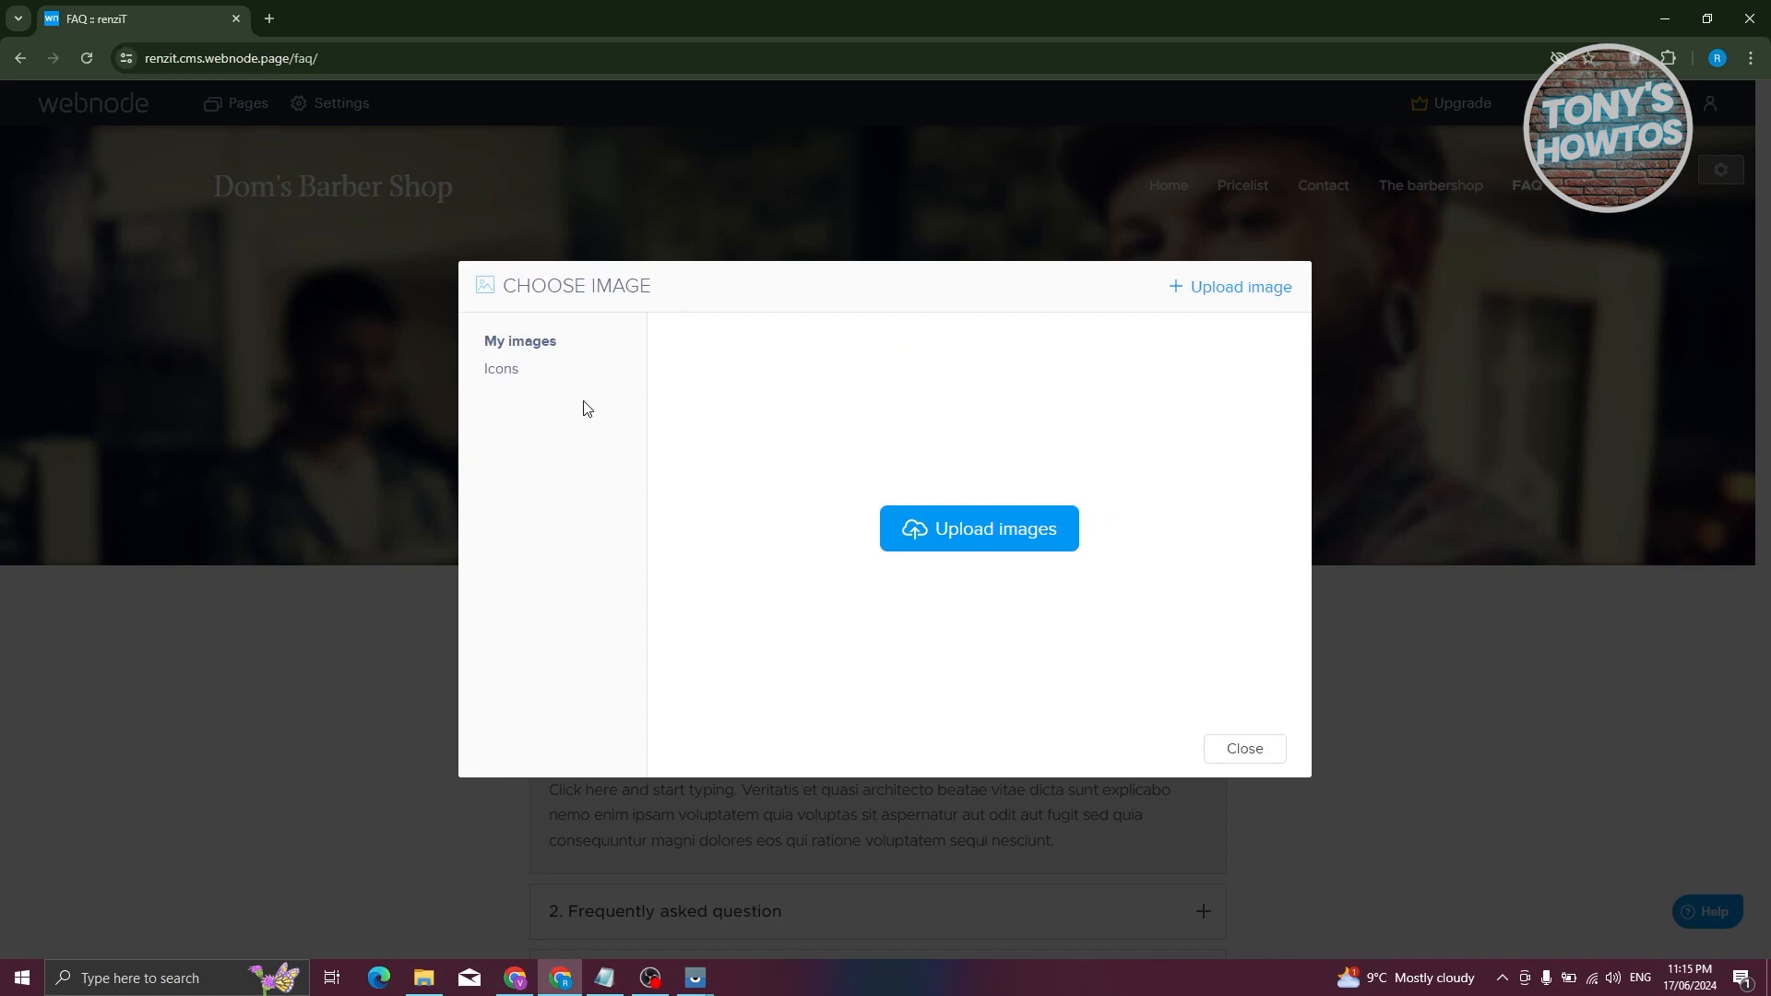
left_click(992, 544)
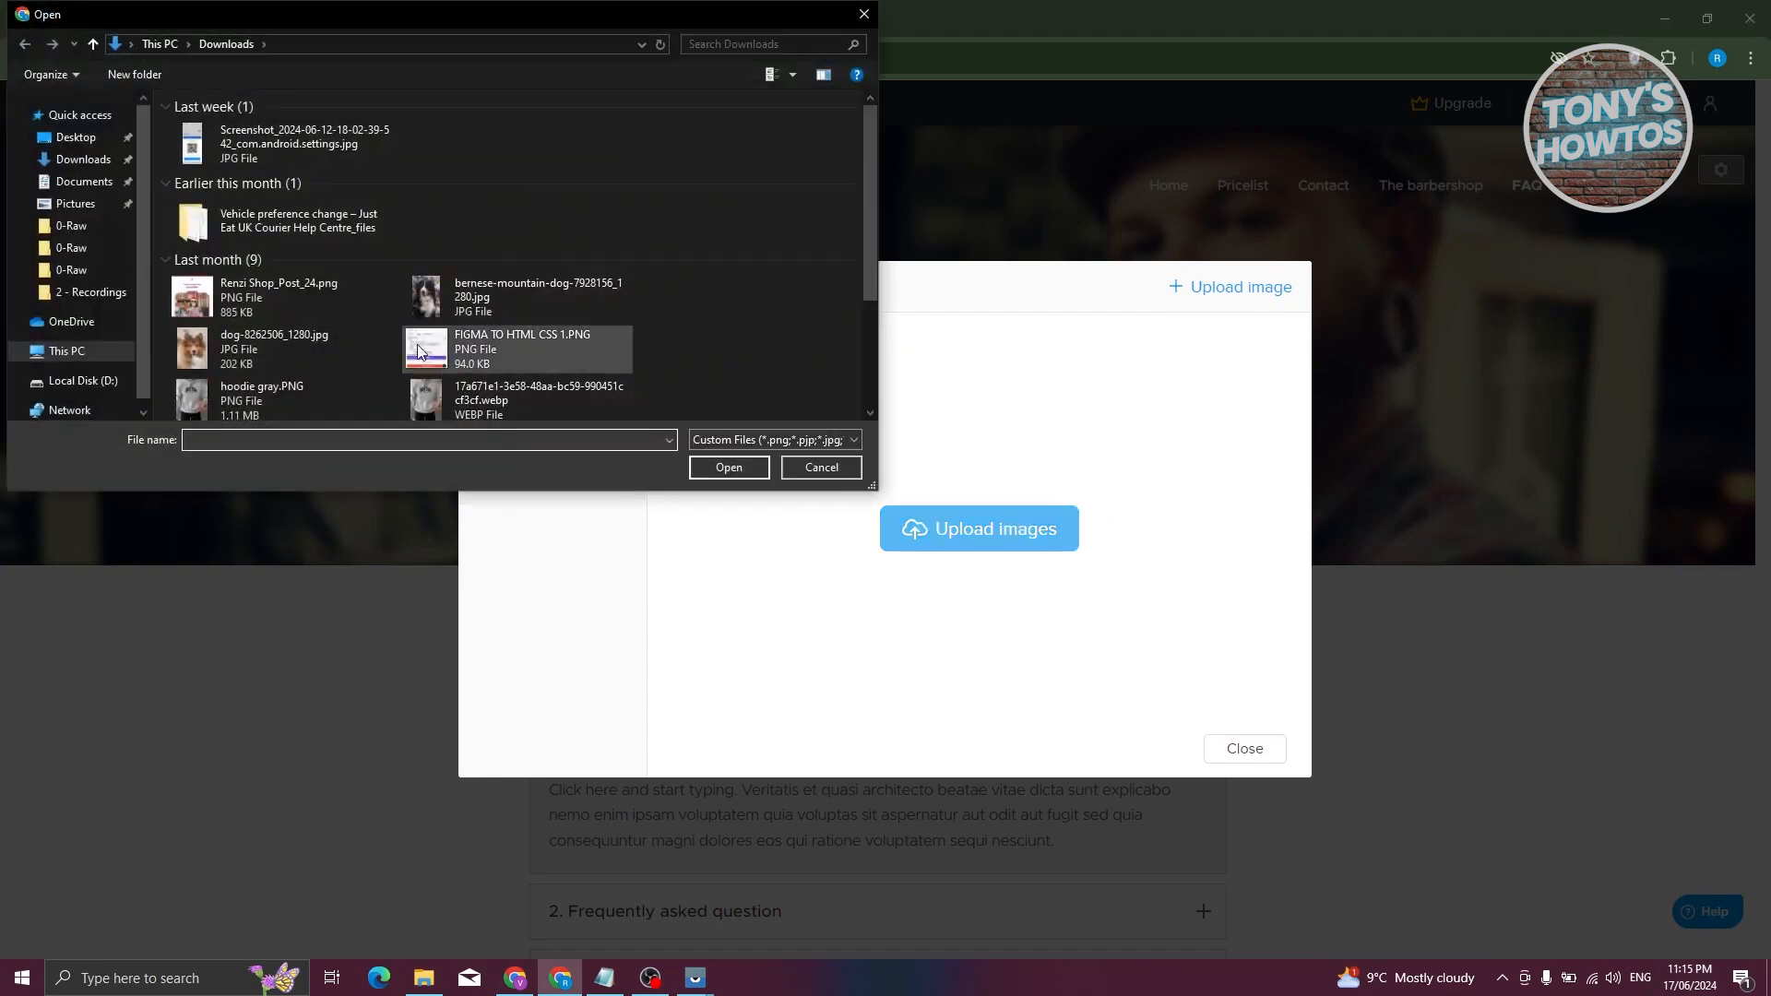
scroll(277, 314, "down", 3)
scroll(553, 341, "up", 1)
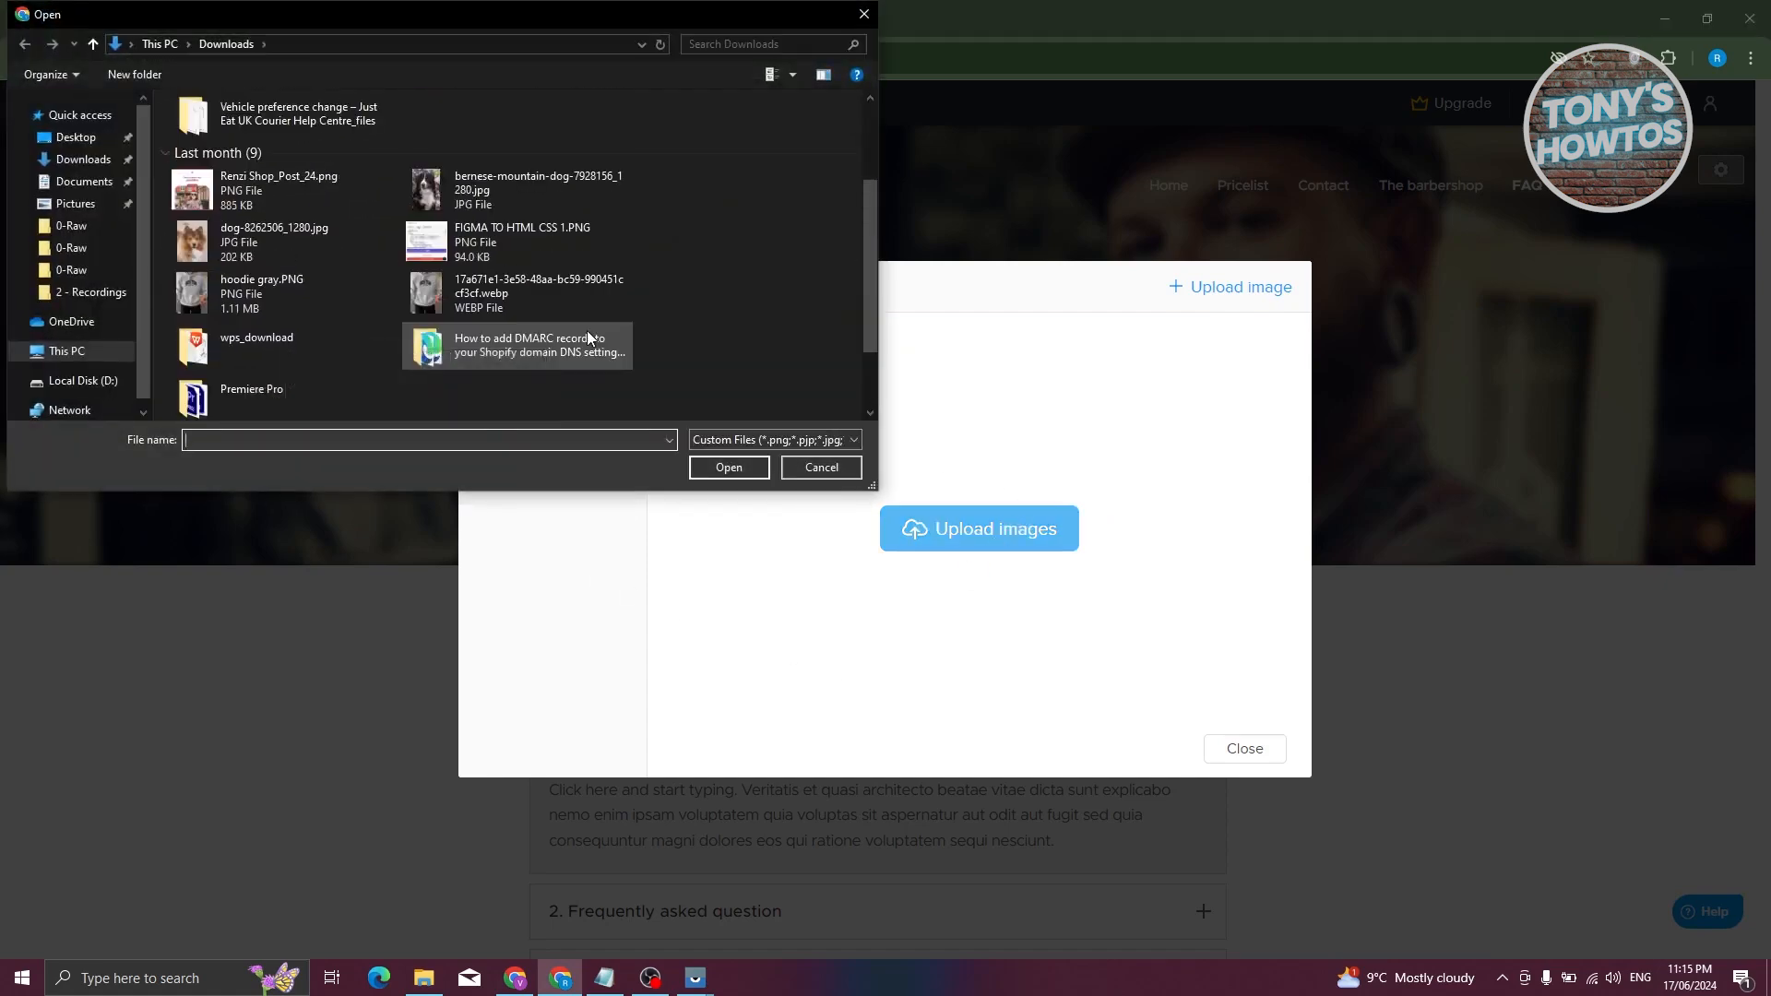
left_click(256, 238)
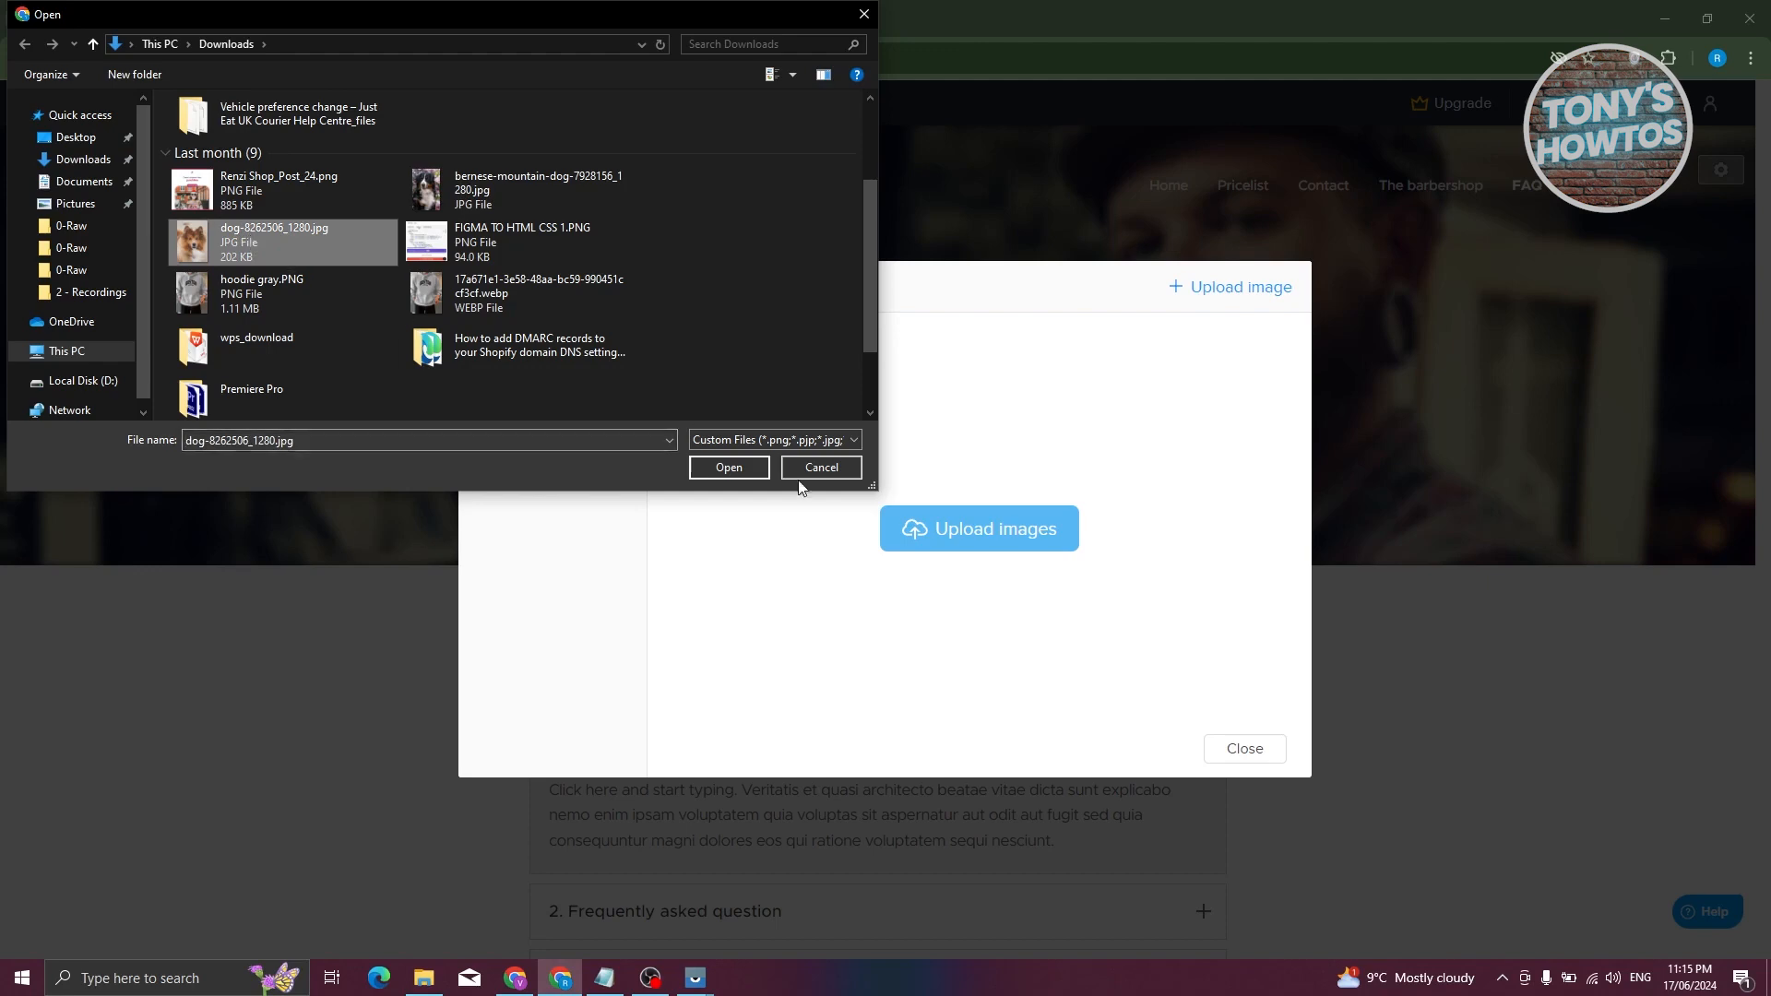
left_click(728, 467)
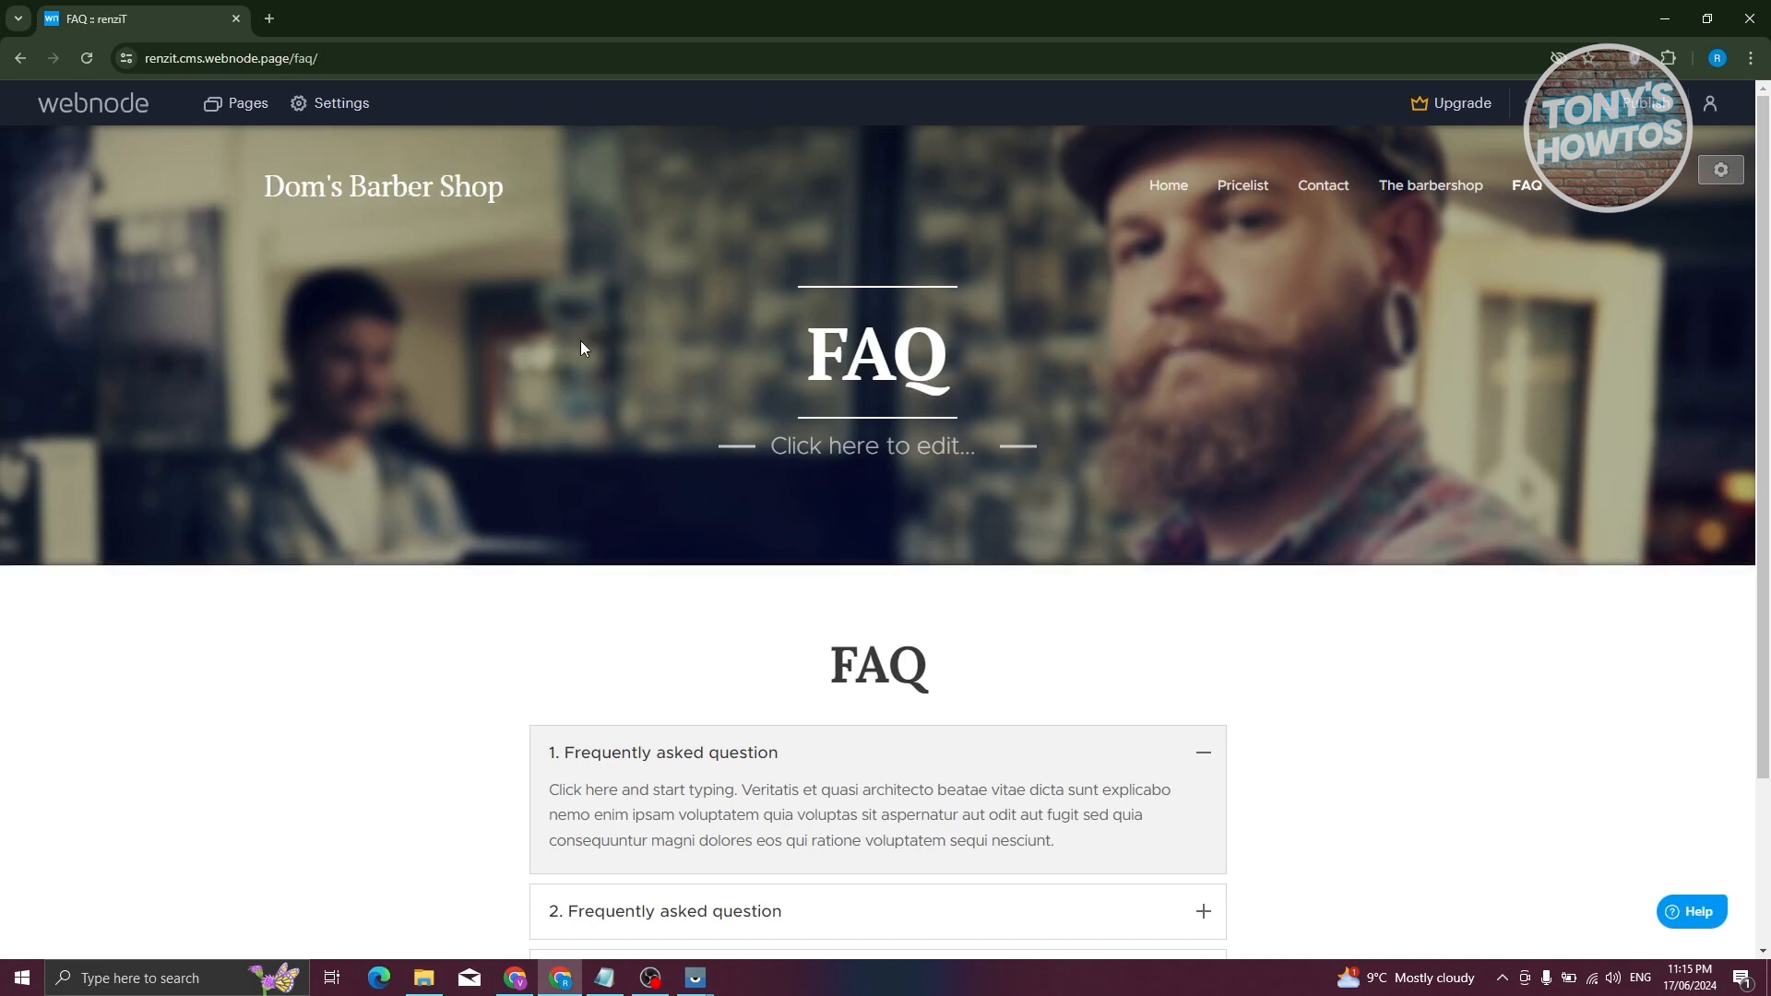
- Rename the site title from Dom's Barber Shop to RENZI Shop
left_click(396, 195)
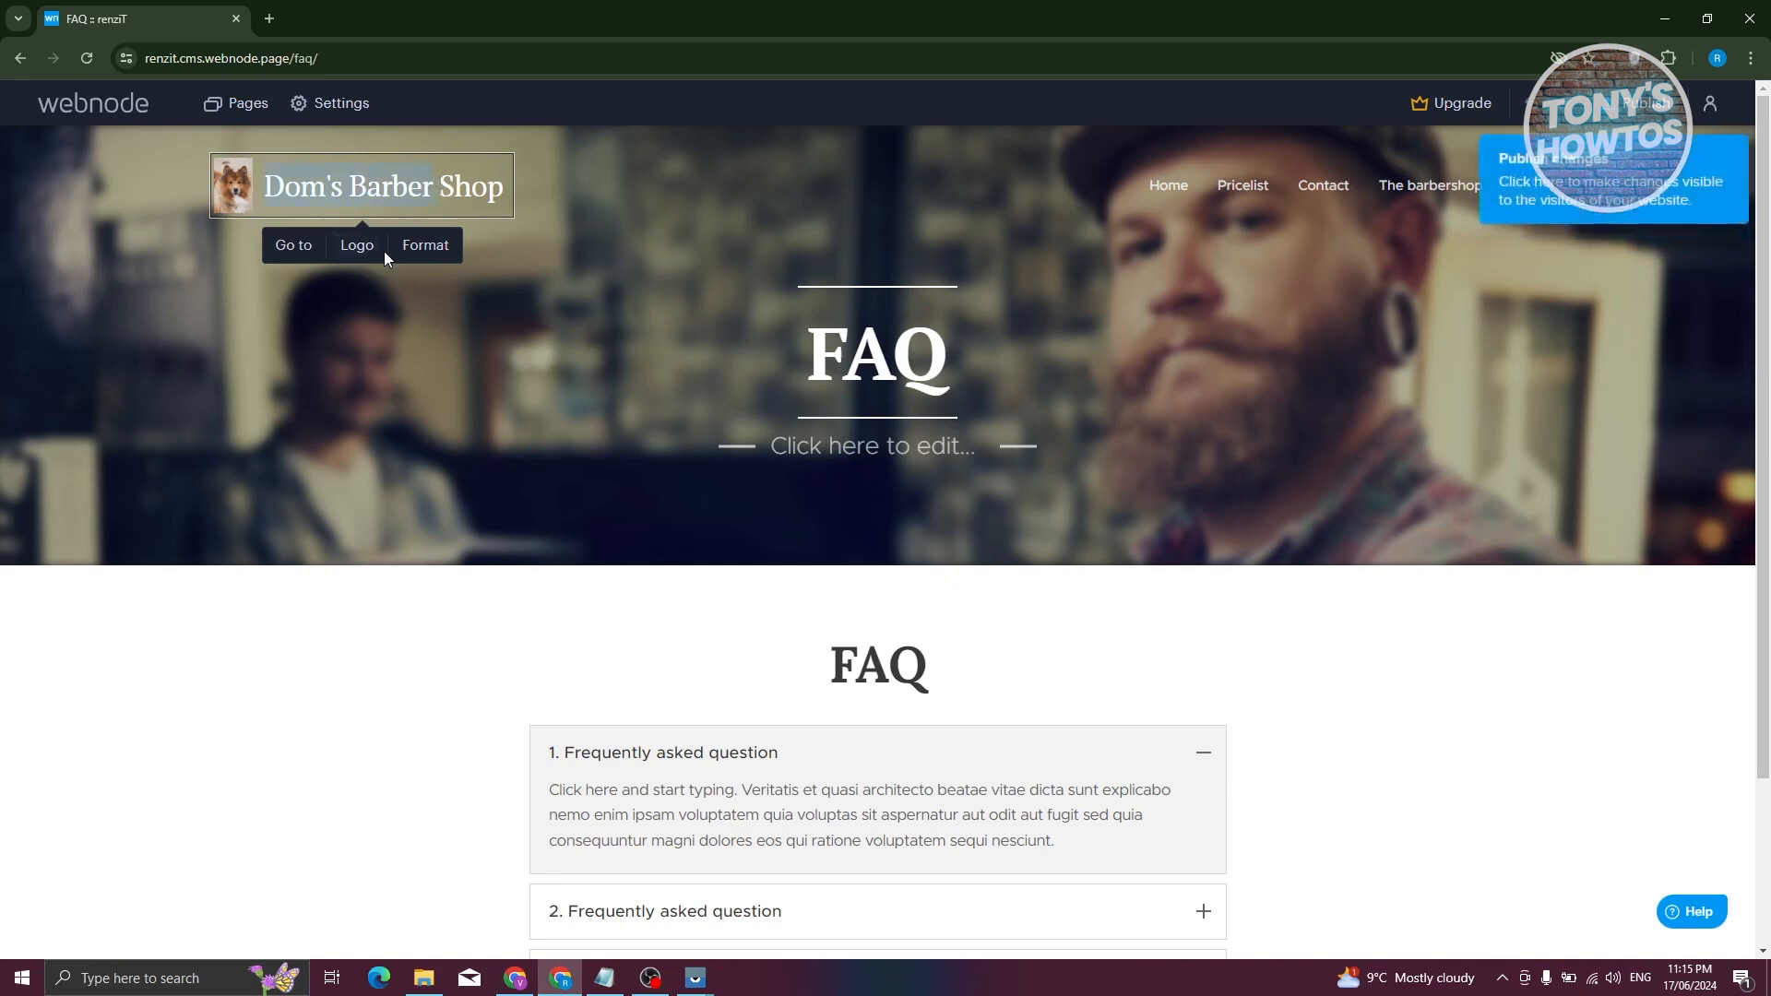
type("RENZI")
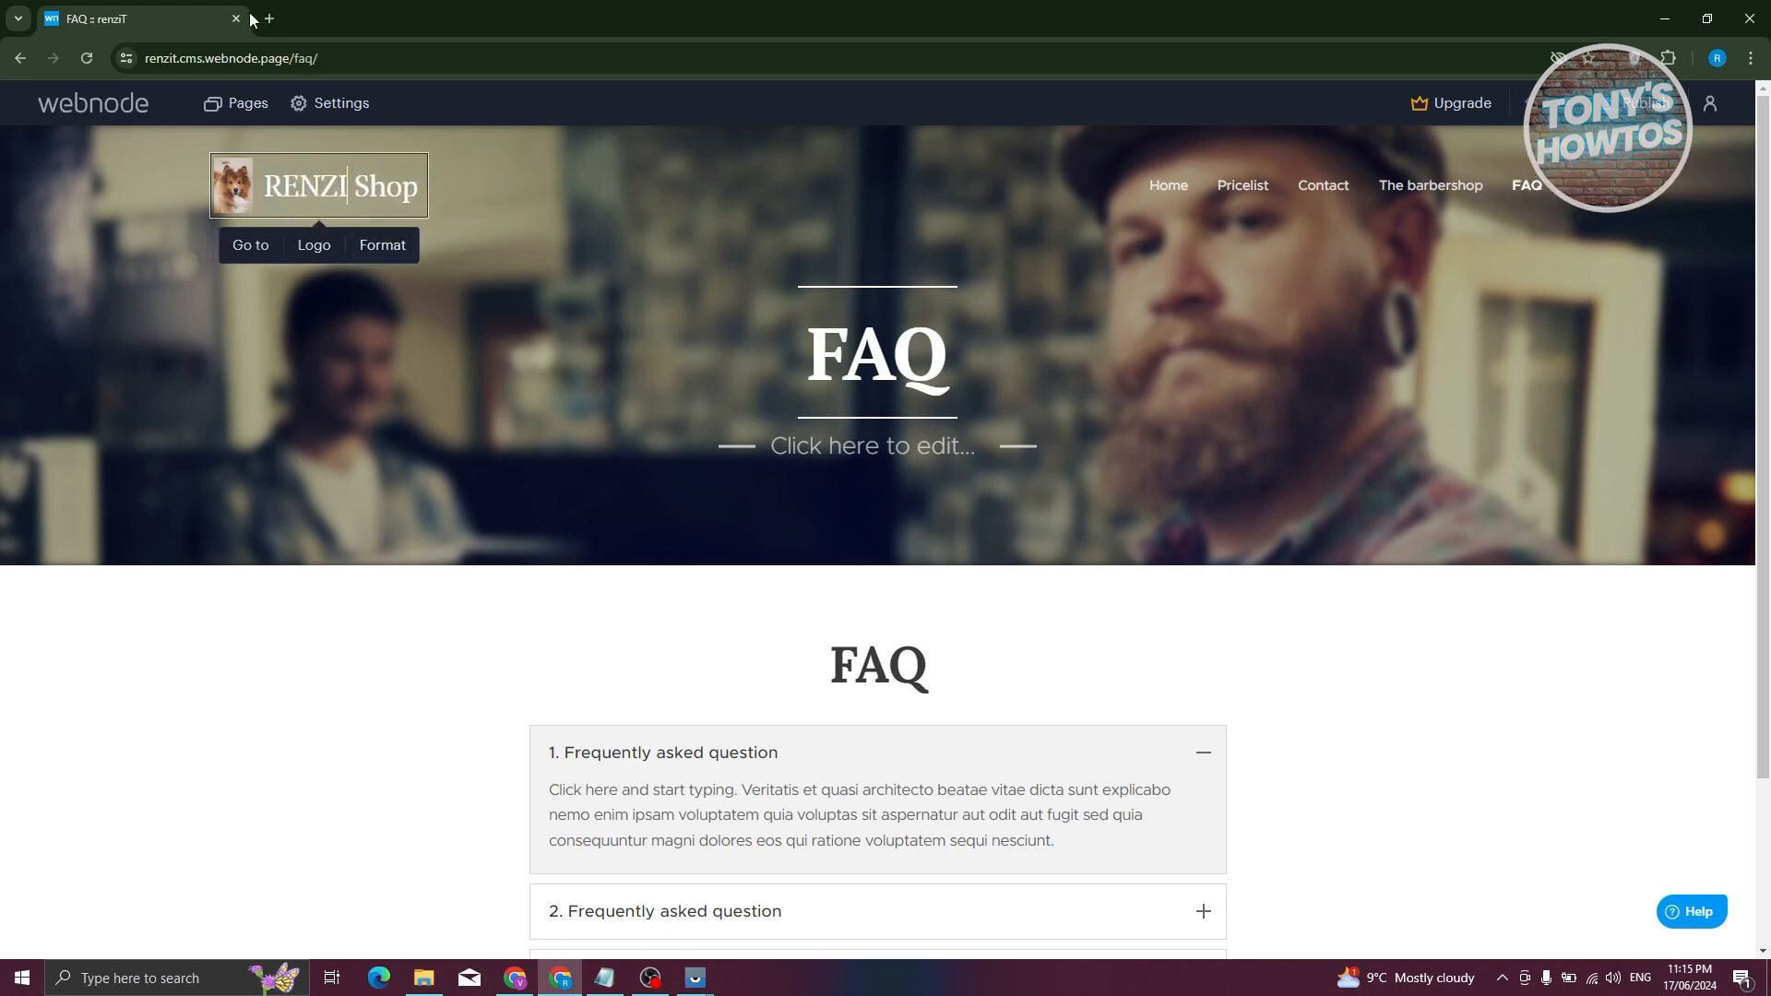
left_click(928, 445)
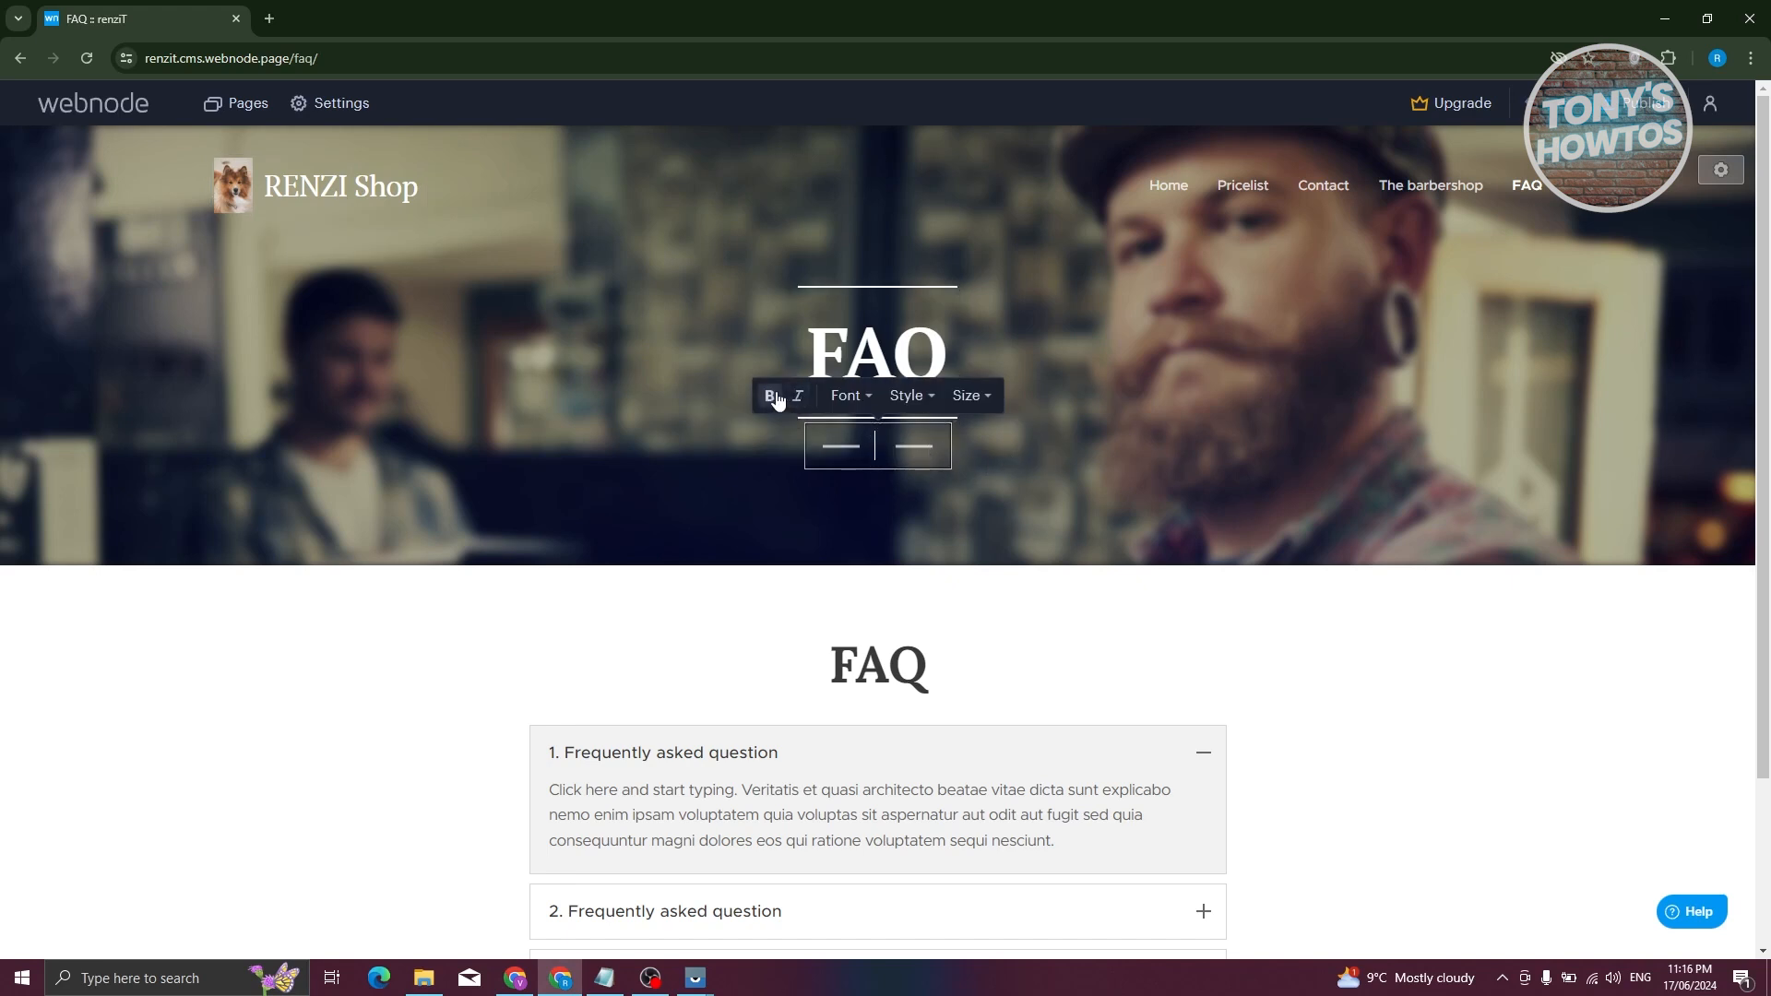
- Set the FAQ banner subtitle to TEST
left_click(906, 355)
left_click(885, 447)
type("TEST")
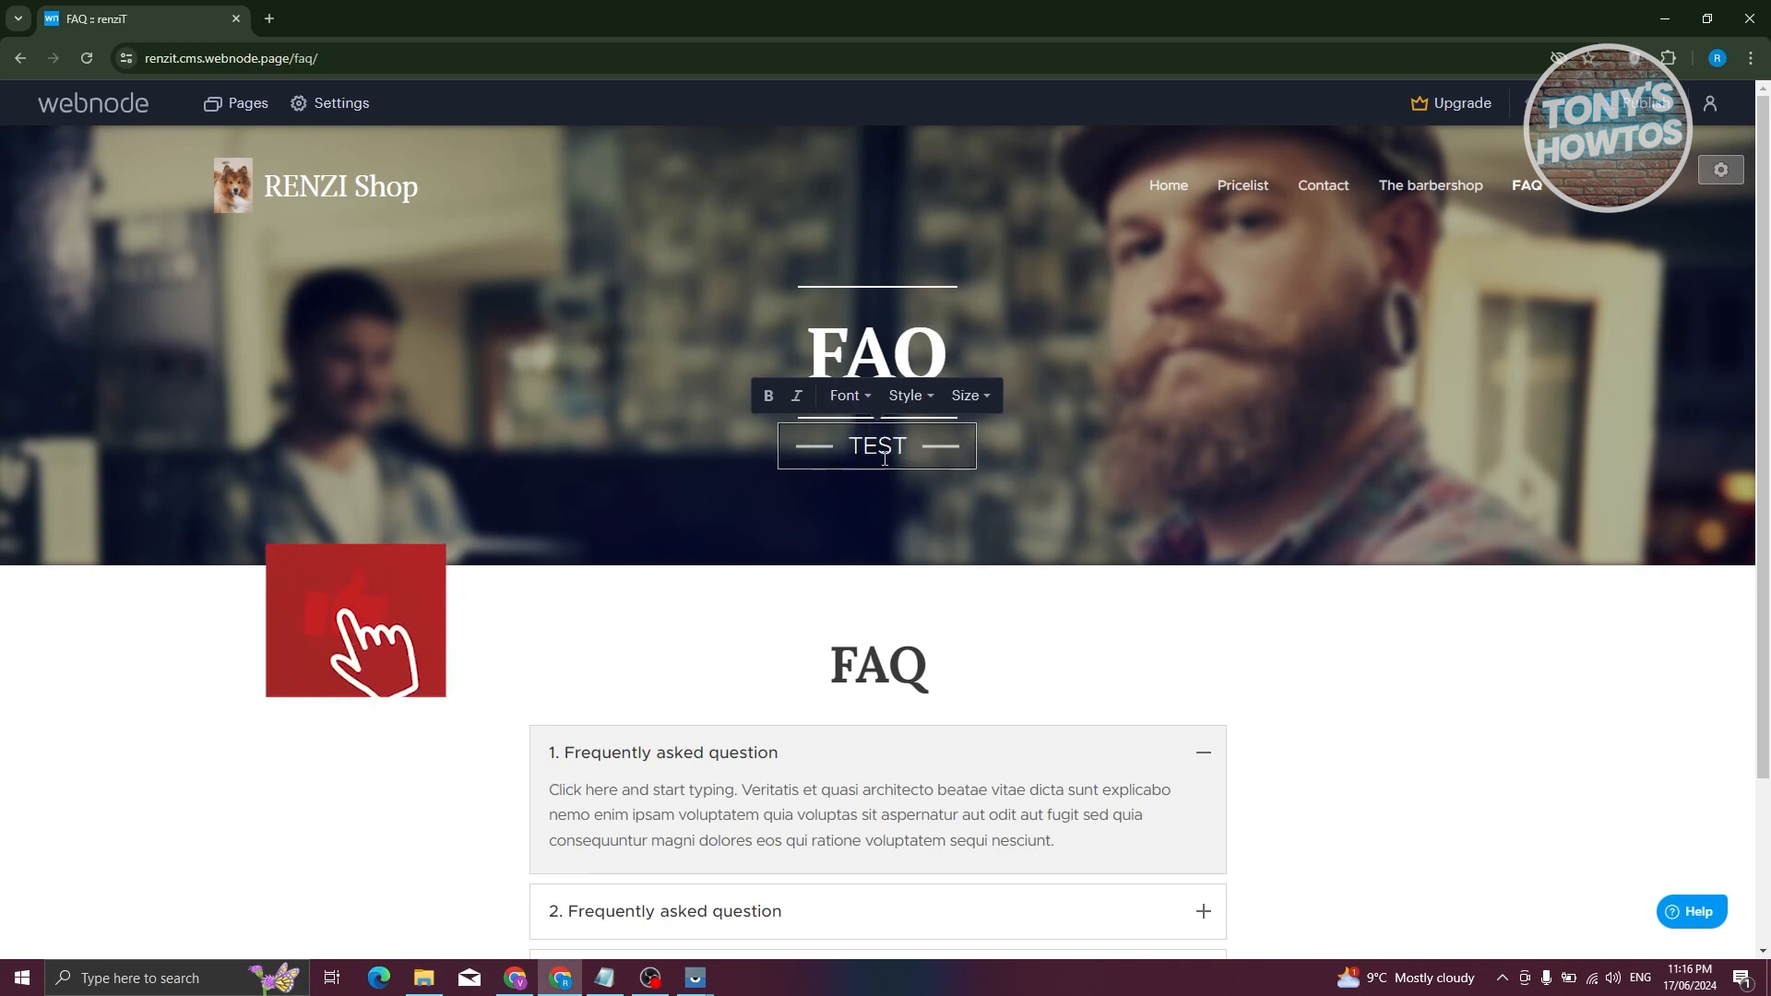
left_click(1485, 706)
left_click(847, 351)
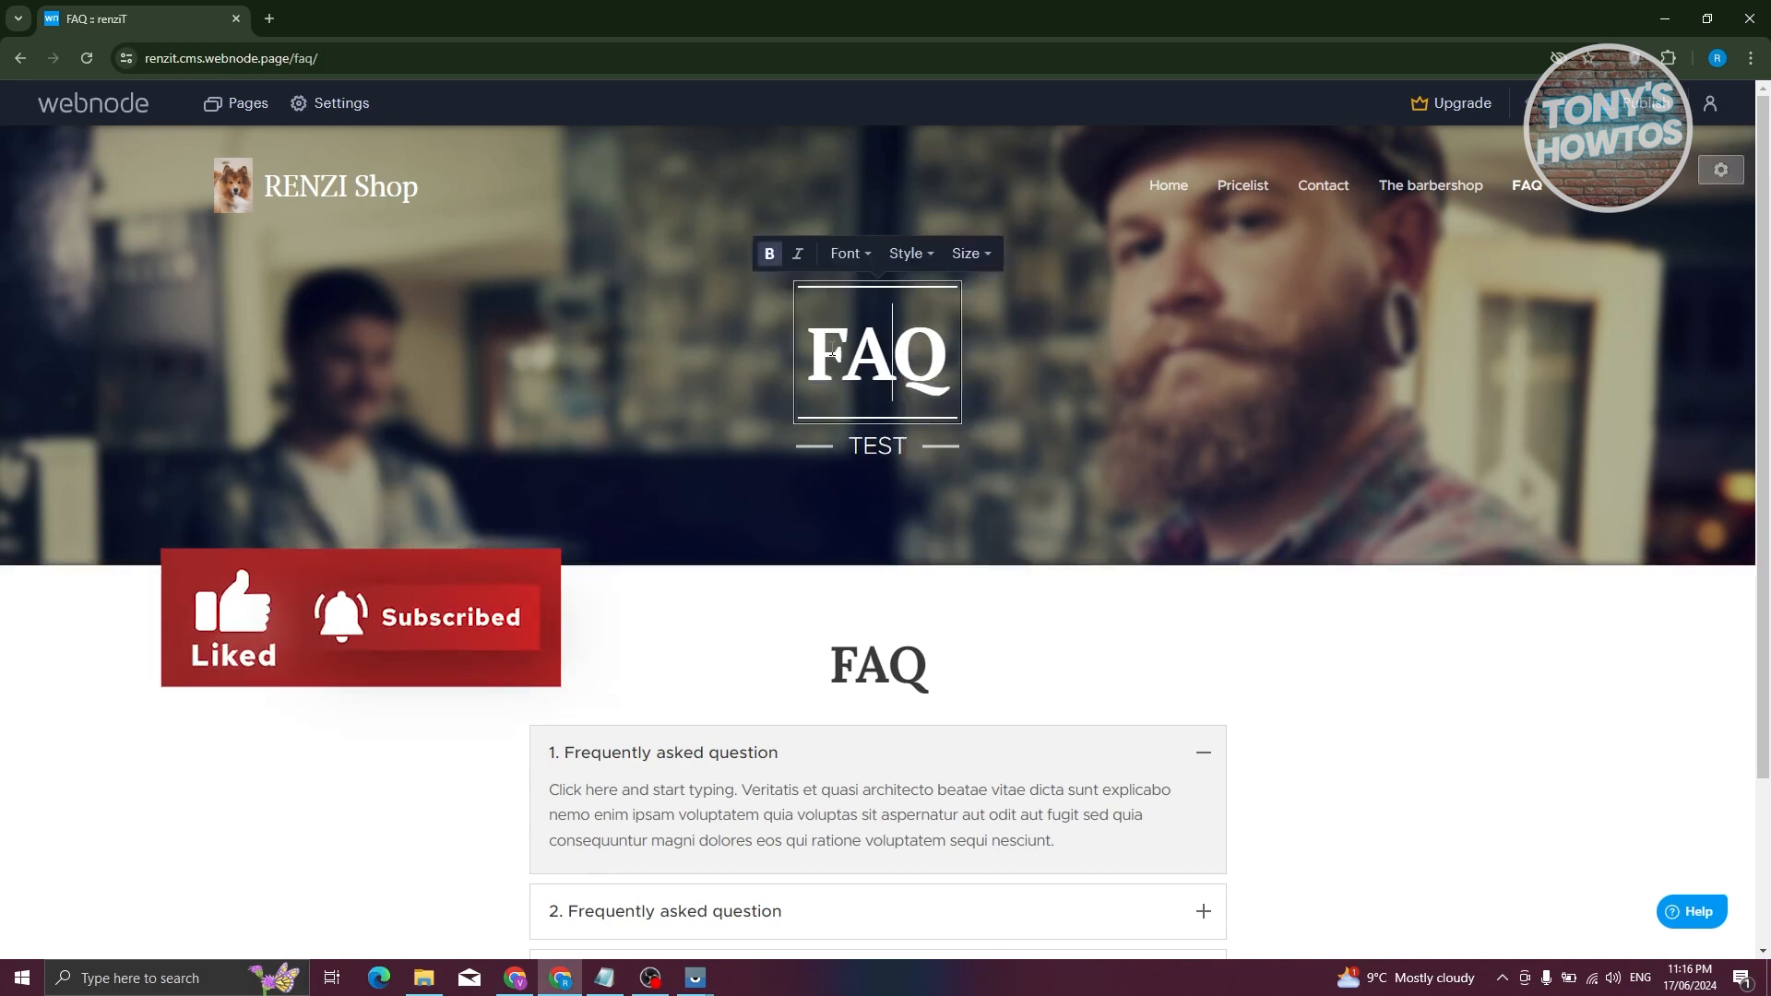
- Try a different style on the FAQ block, then revert it to Style 1
scroll(1439, 643, "down", 3)
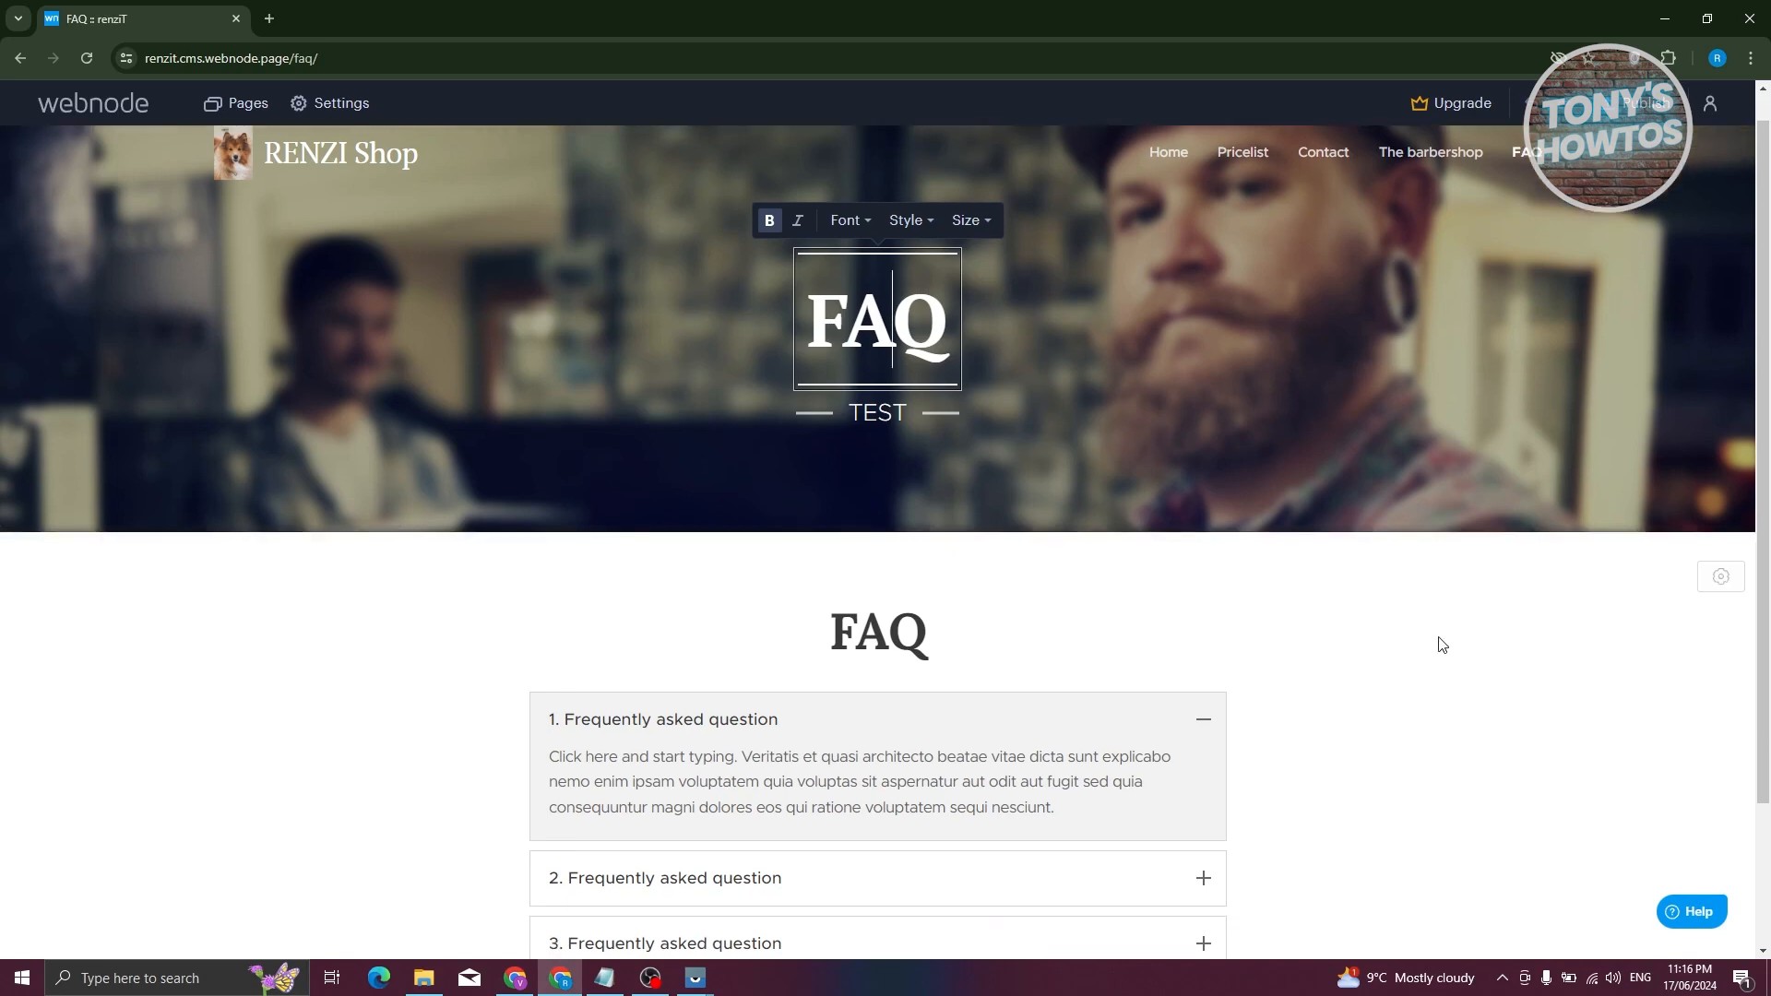
left_click(683, 566)
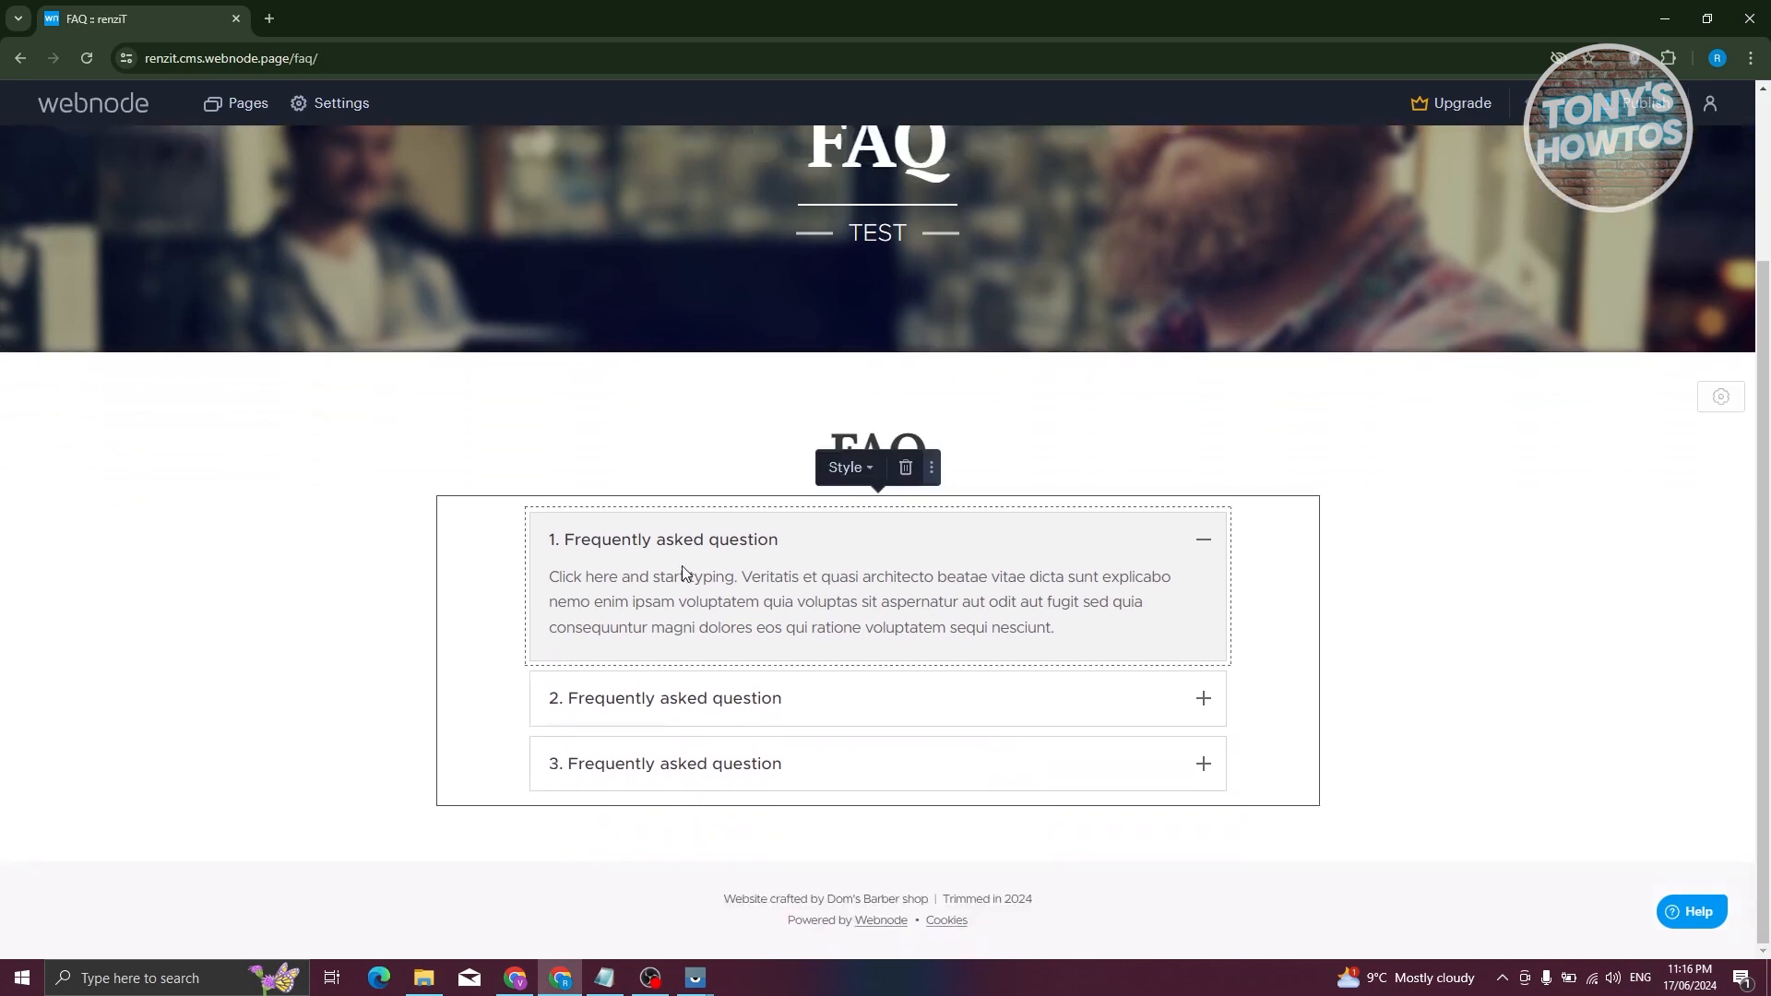
left_click(873, 469)
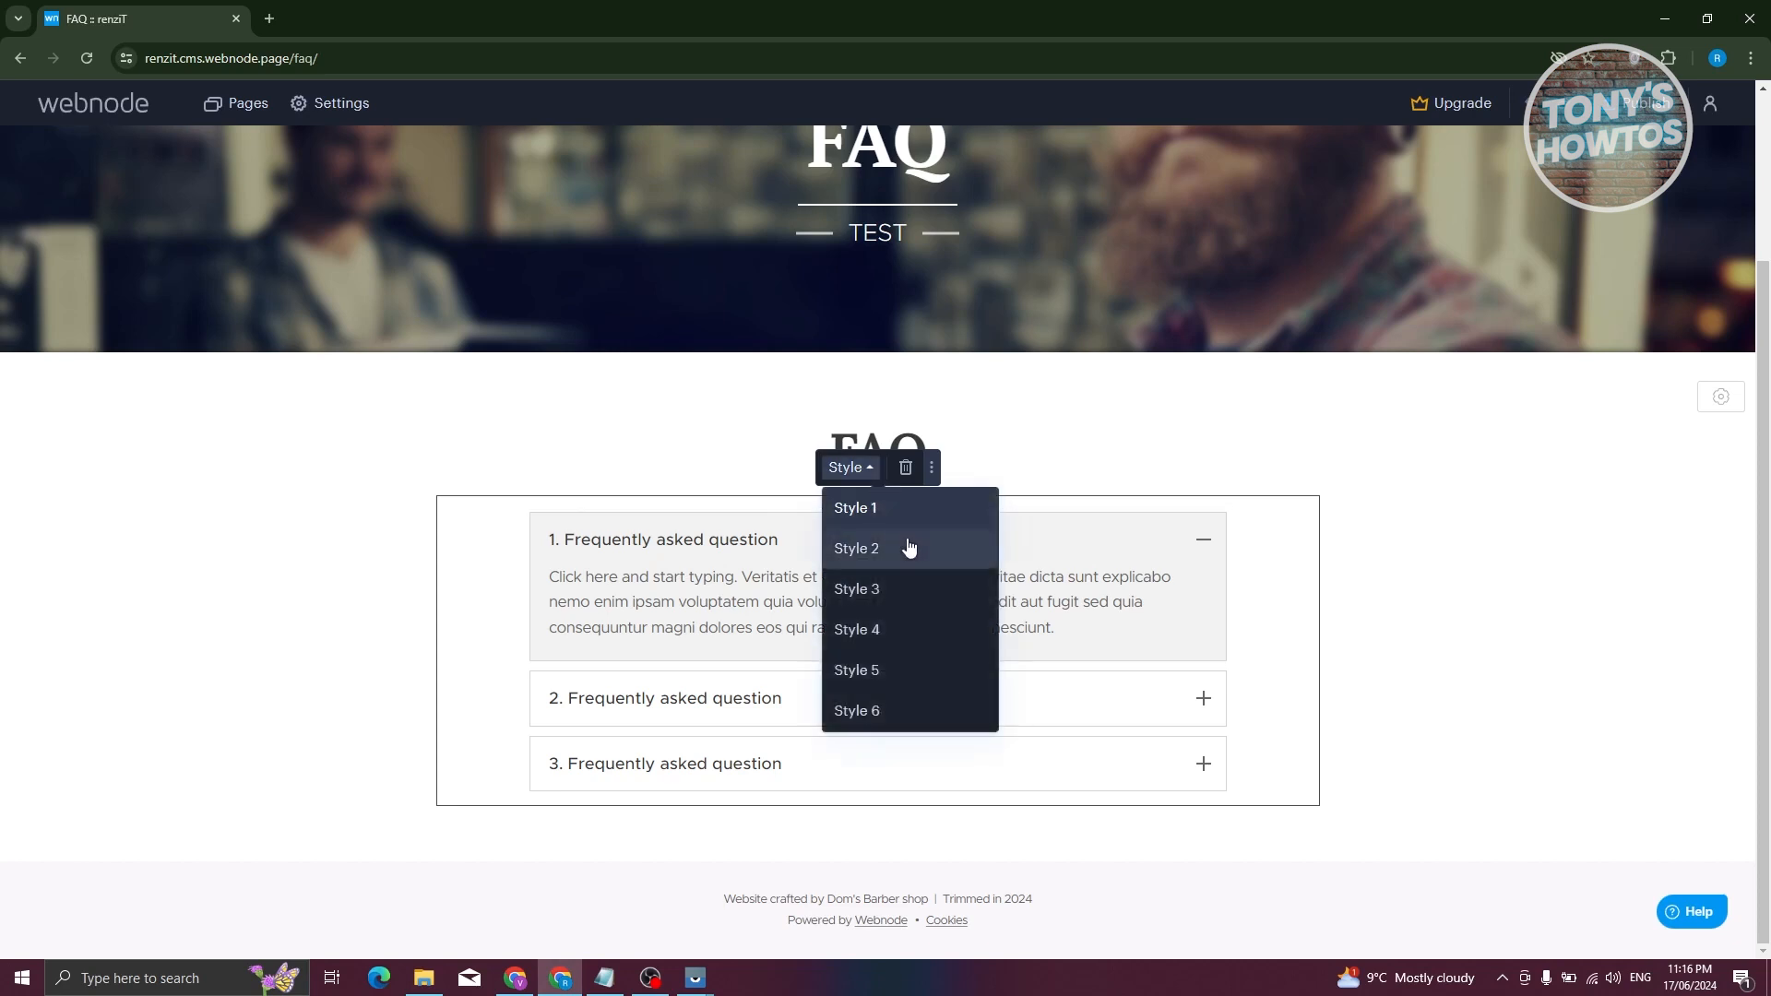
left_click(908, 548)
left_click(859, 484)
left_click(876, 528)
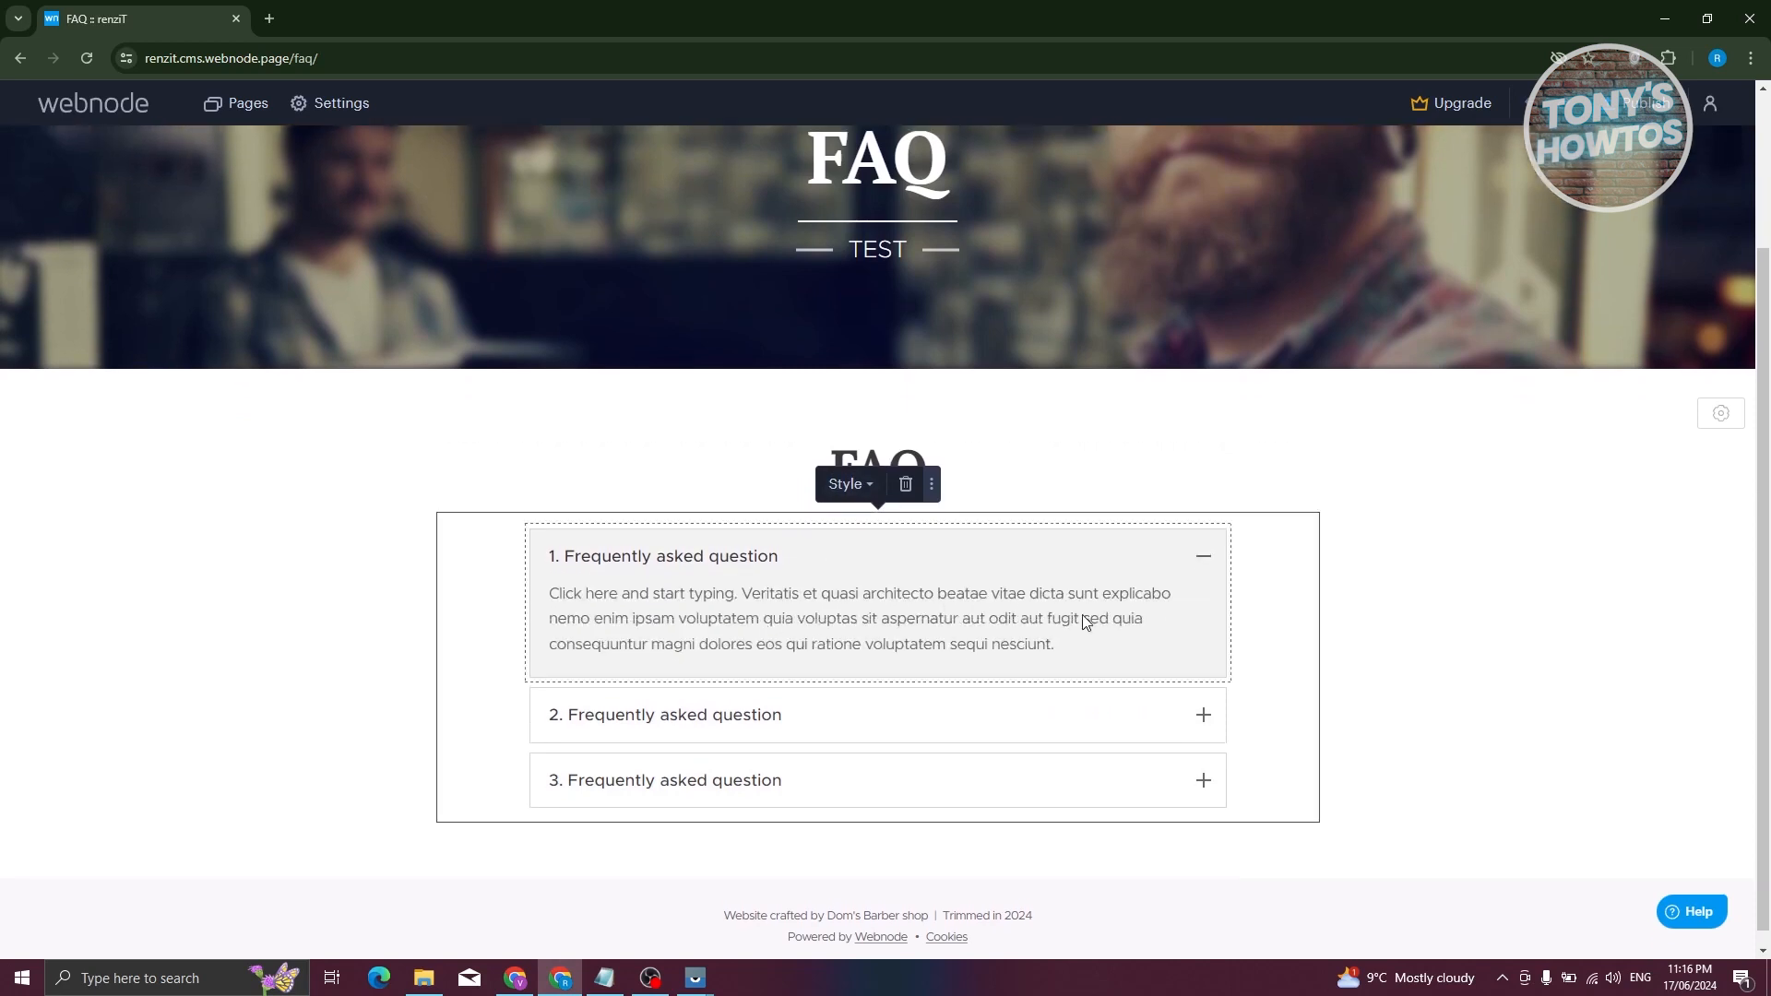
- Replace the first FAQ answer's placeholder paragraph with TEST
left_click(1015, 616)
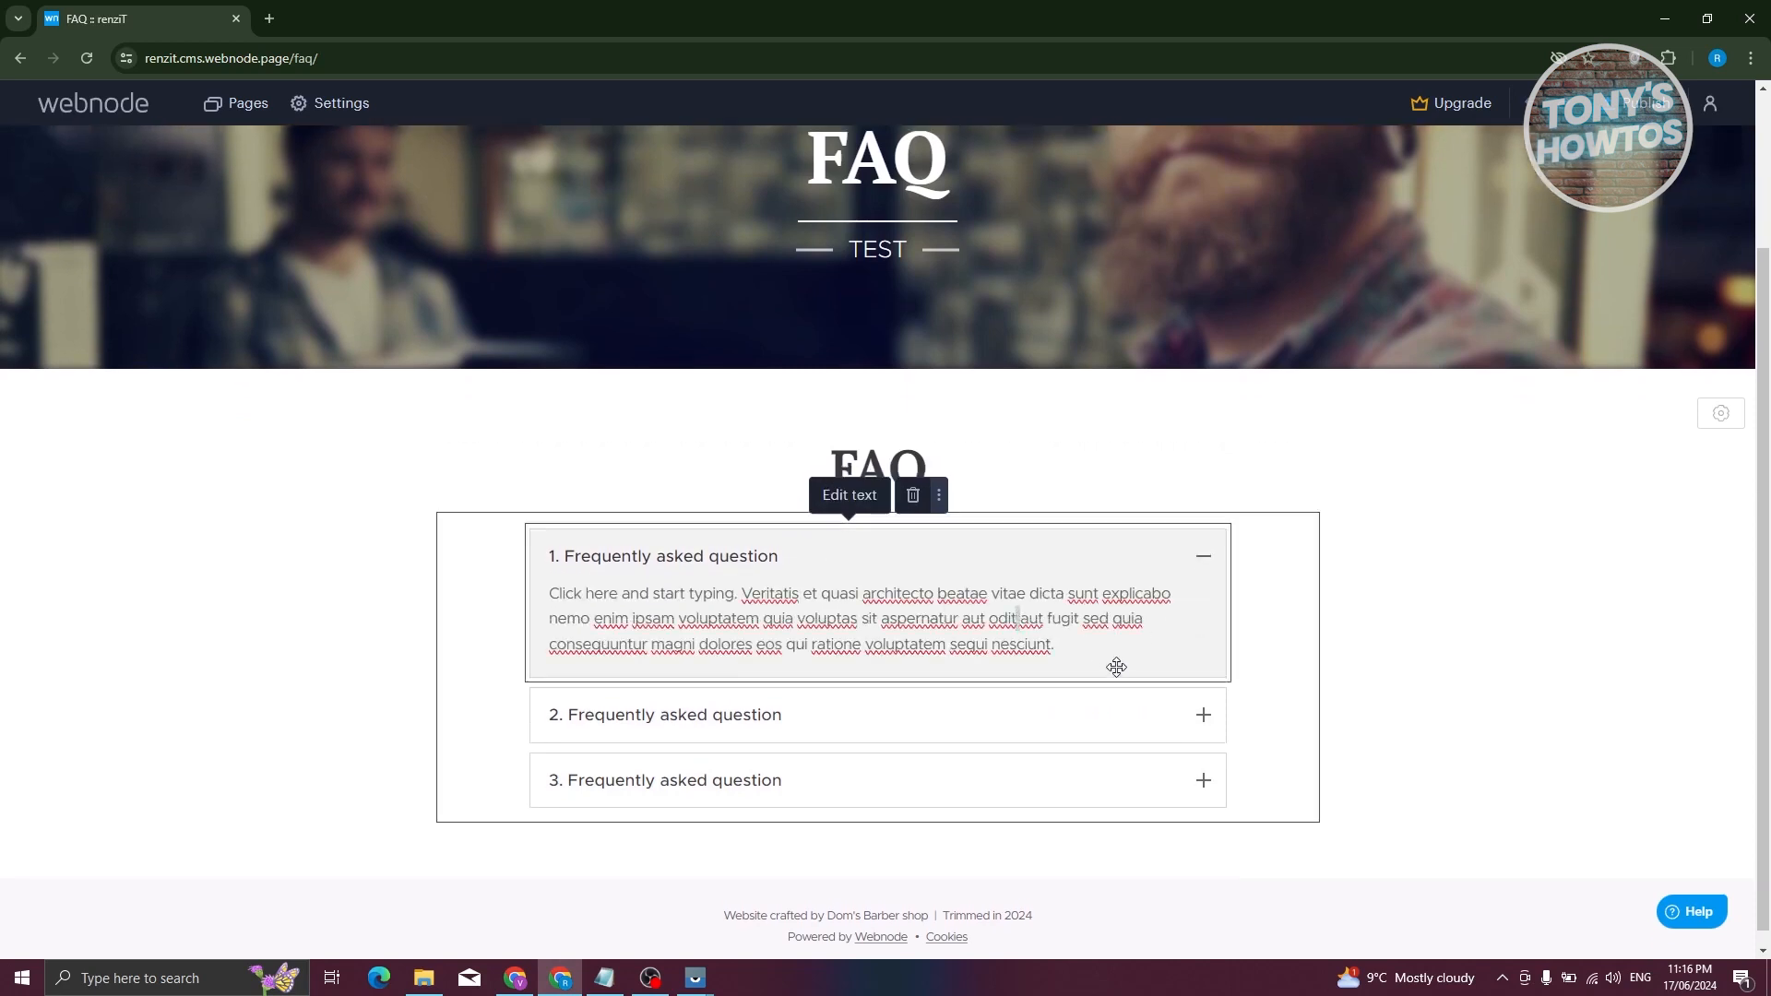
left_click(978, 617)
left_click_drag(555, 598, 1085, 662)
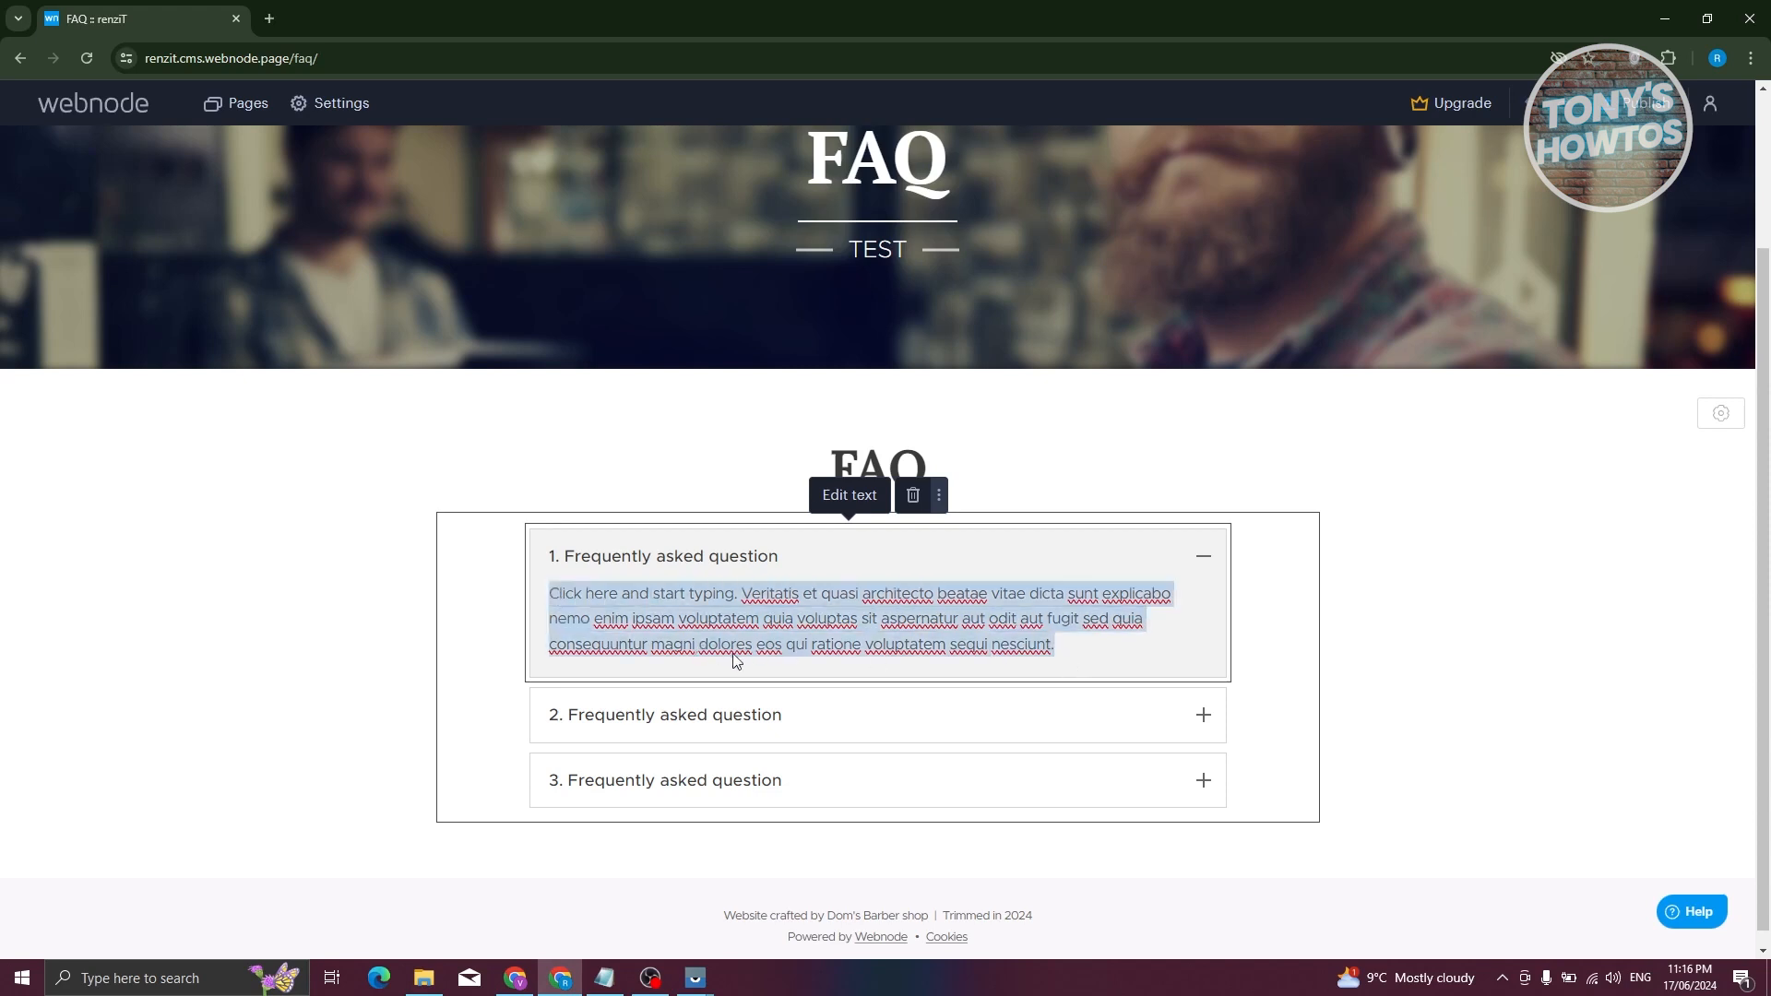
type("TEST")
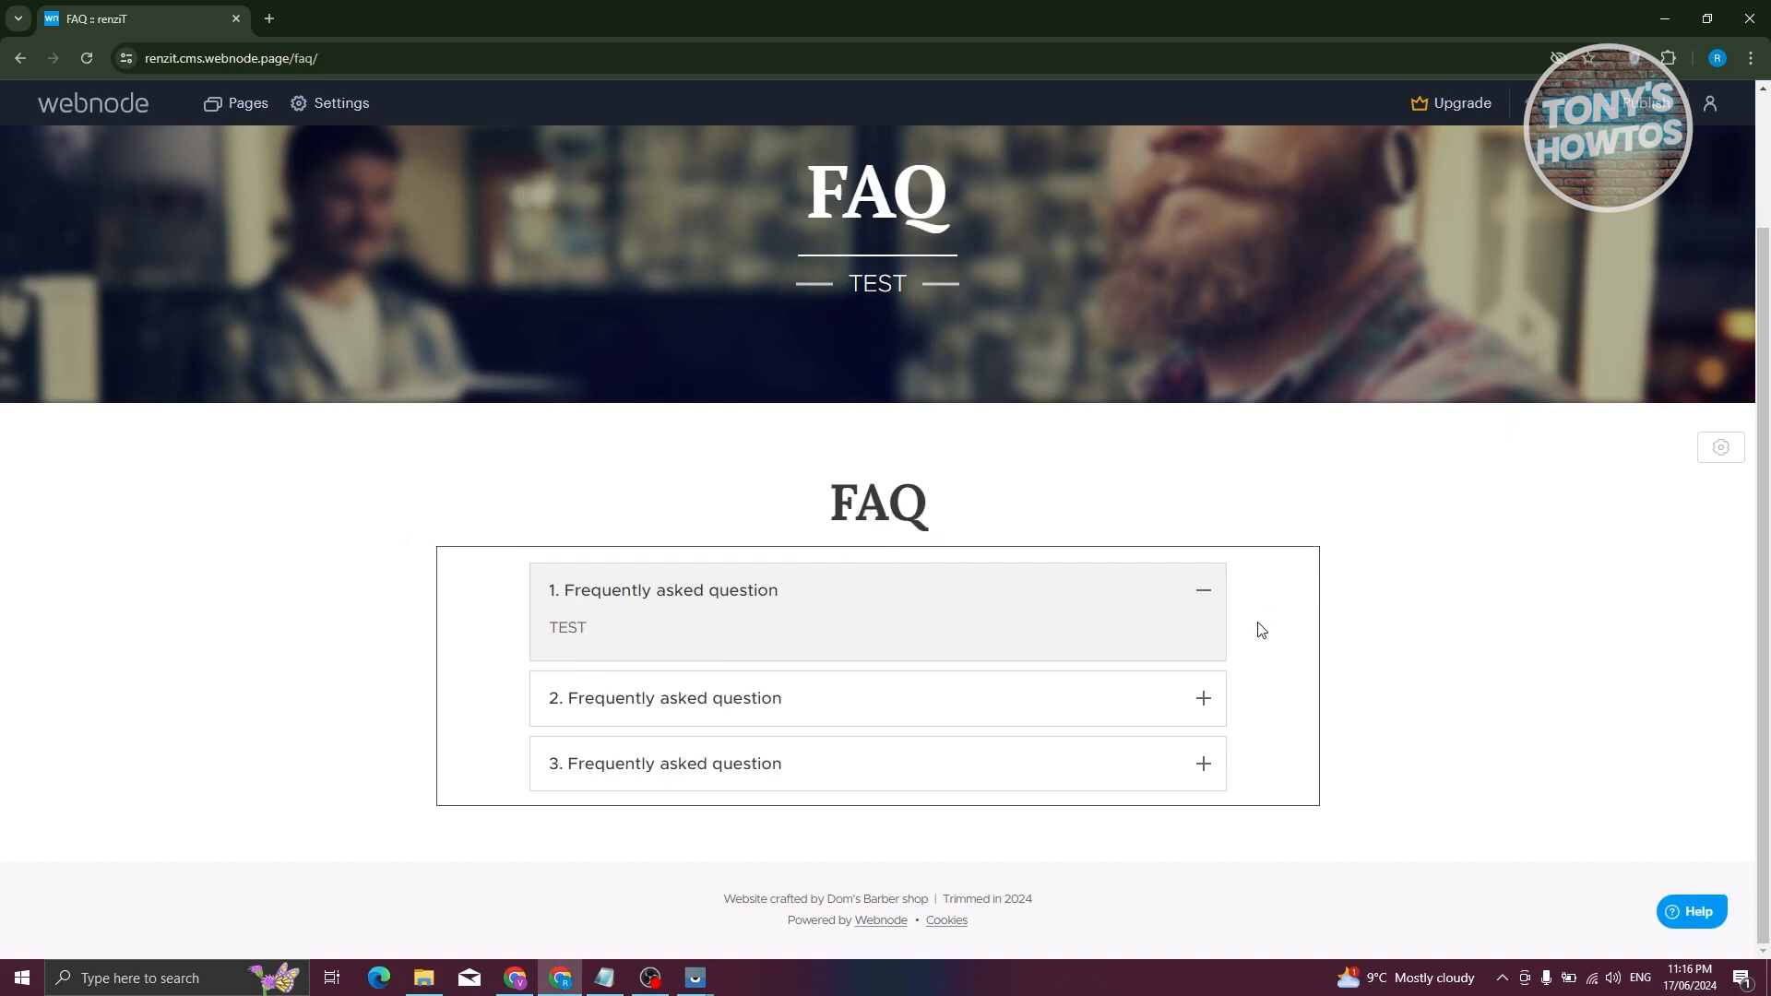
- Look at the FAQ block's move-to-page options, then cancel without moving it
left_click(932, 518)
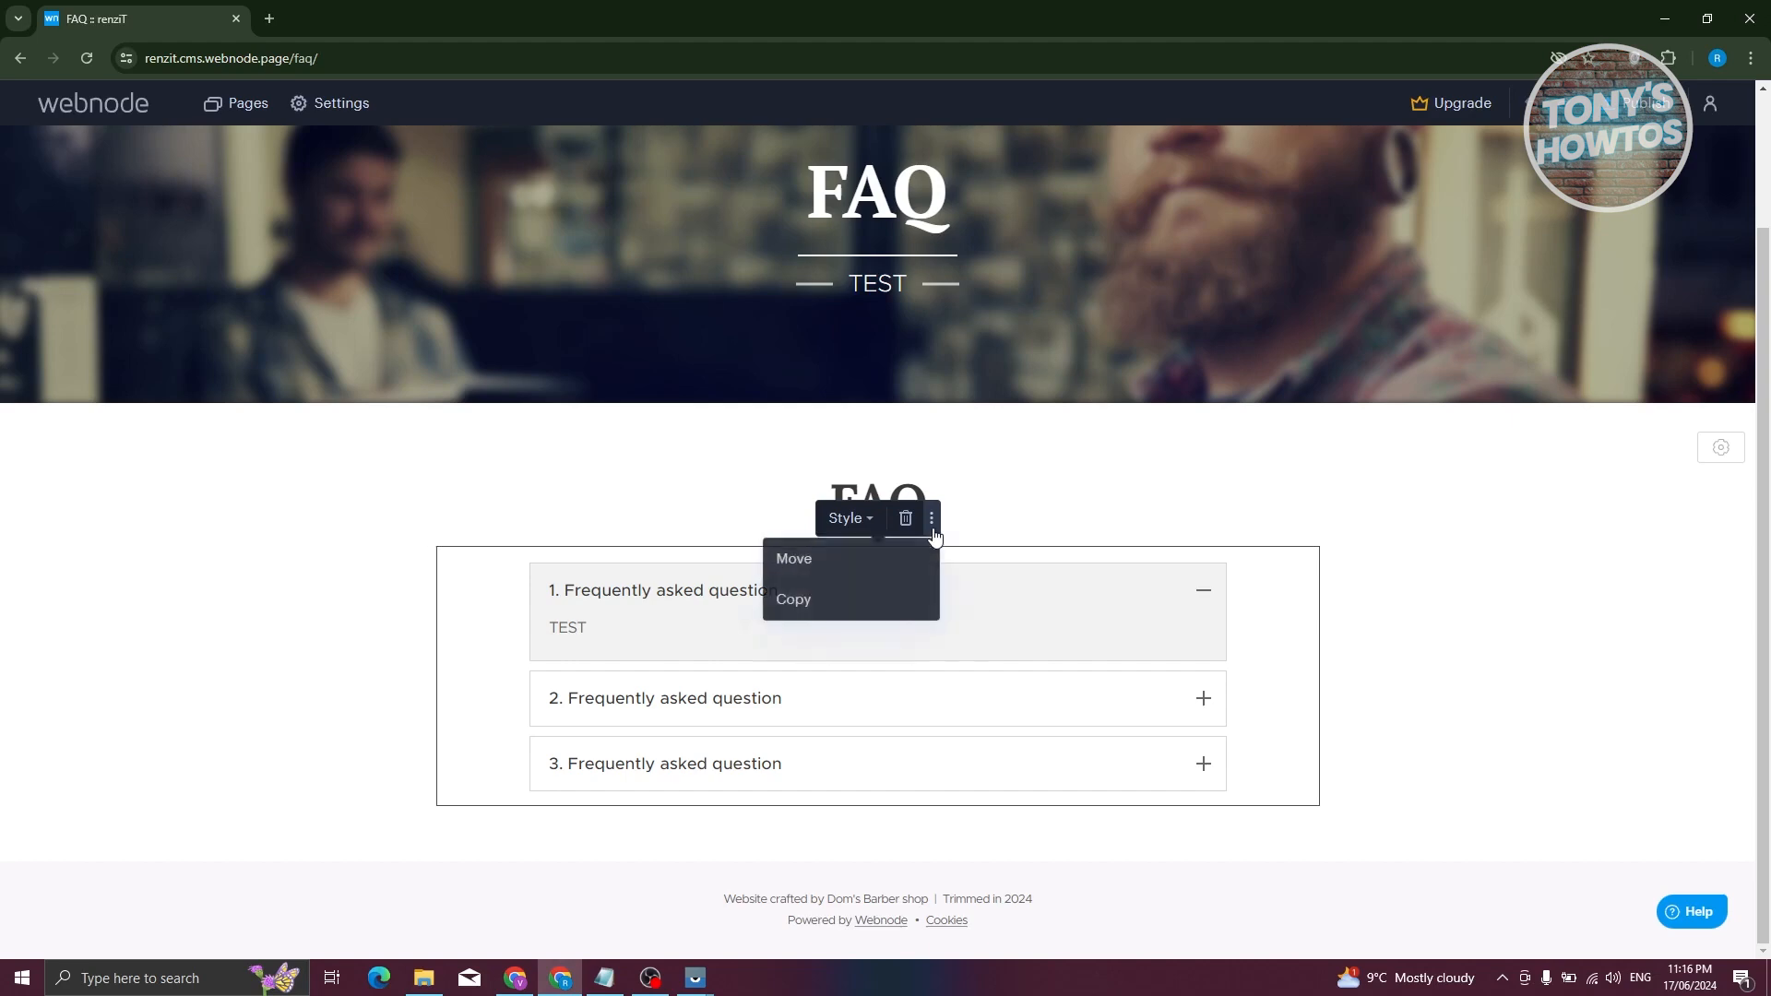
left_click(795, 559)
left_click(1050, 513)
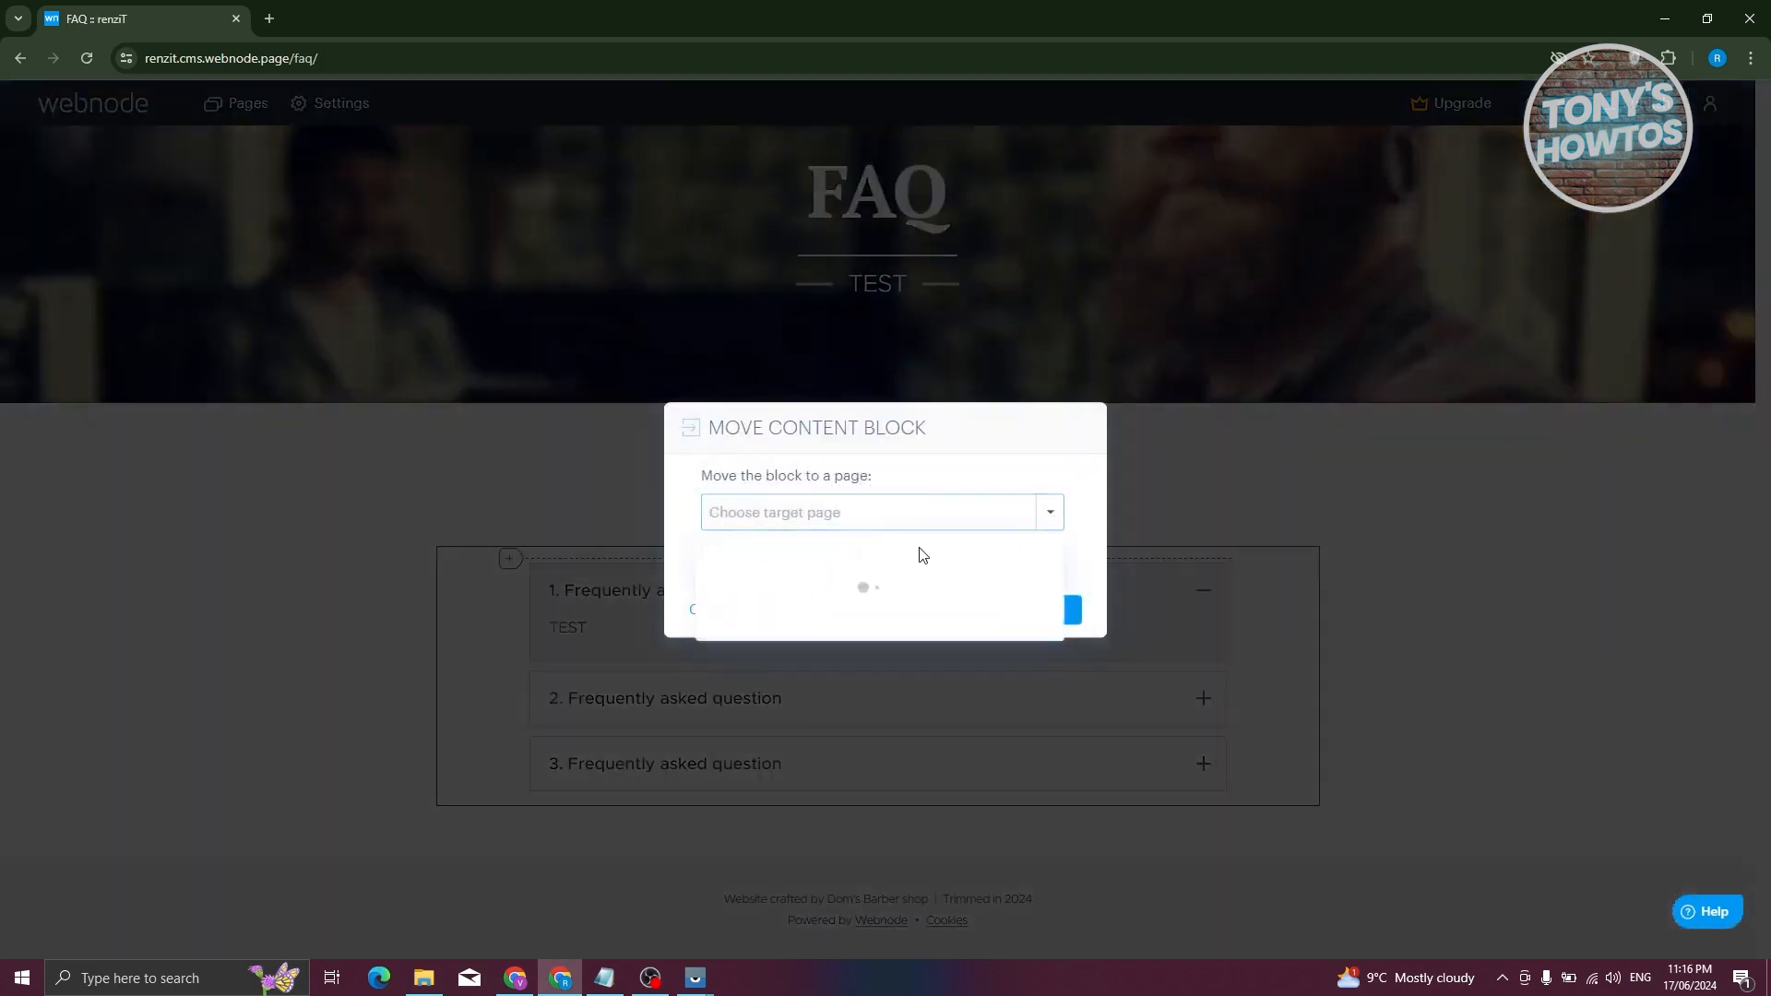
left_click(1096, 557)
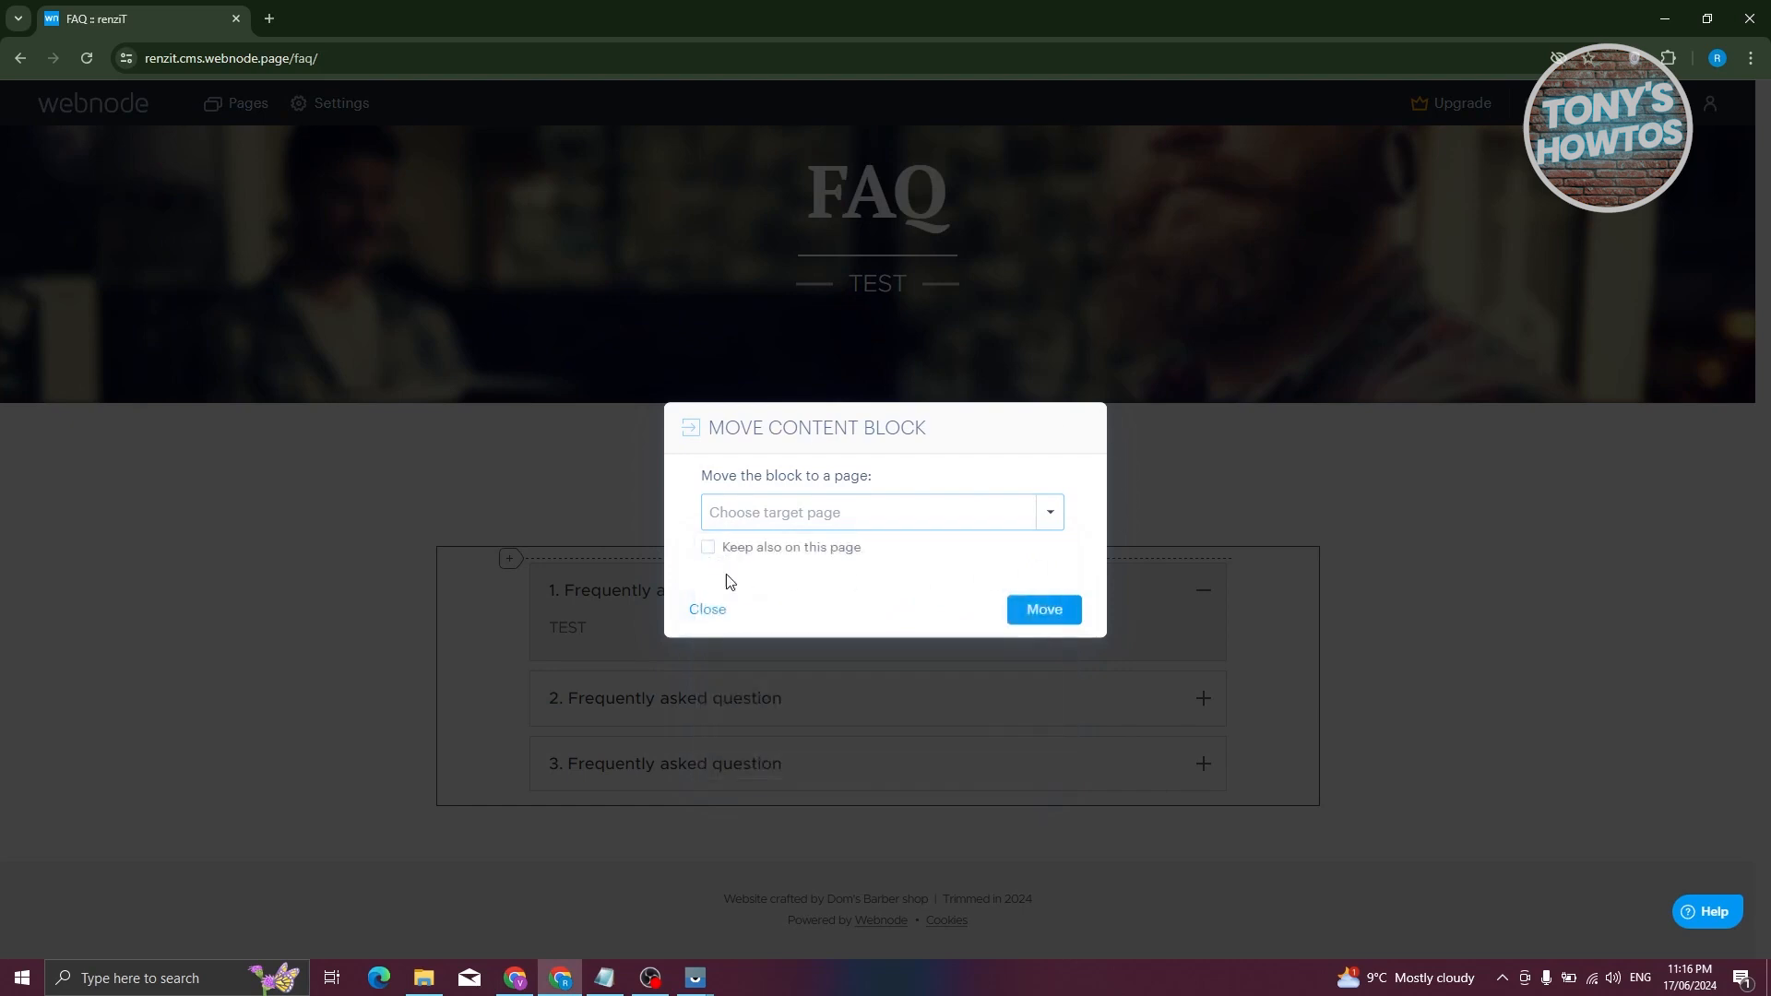
left_click(708, 610)
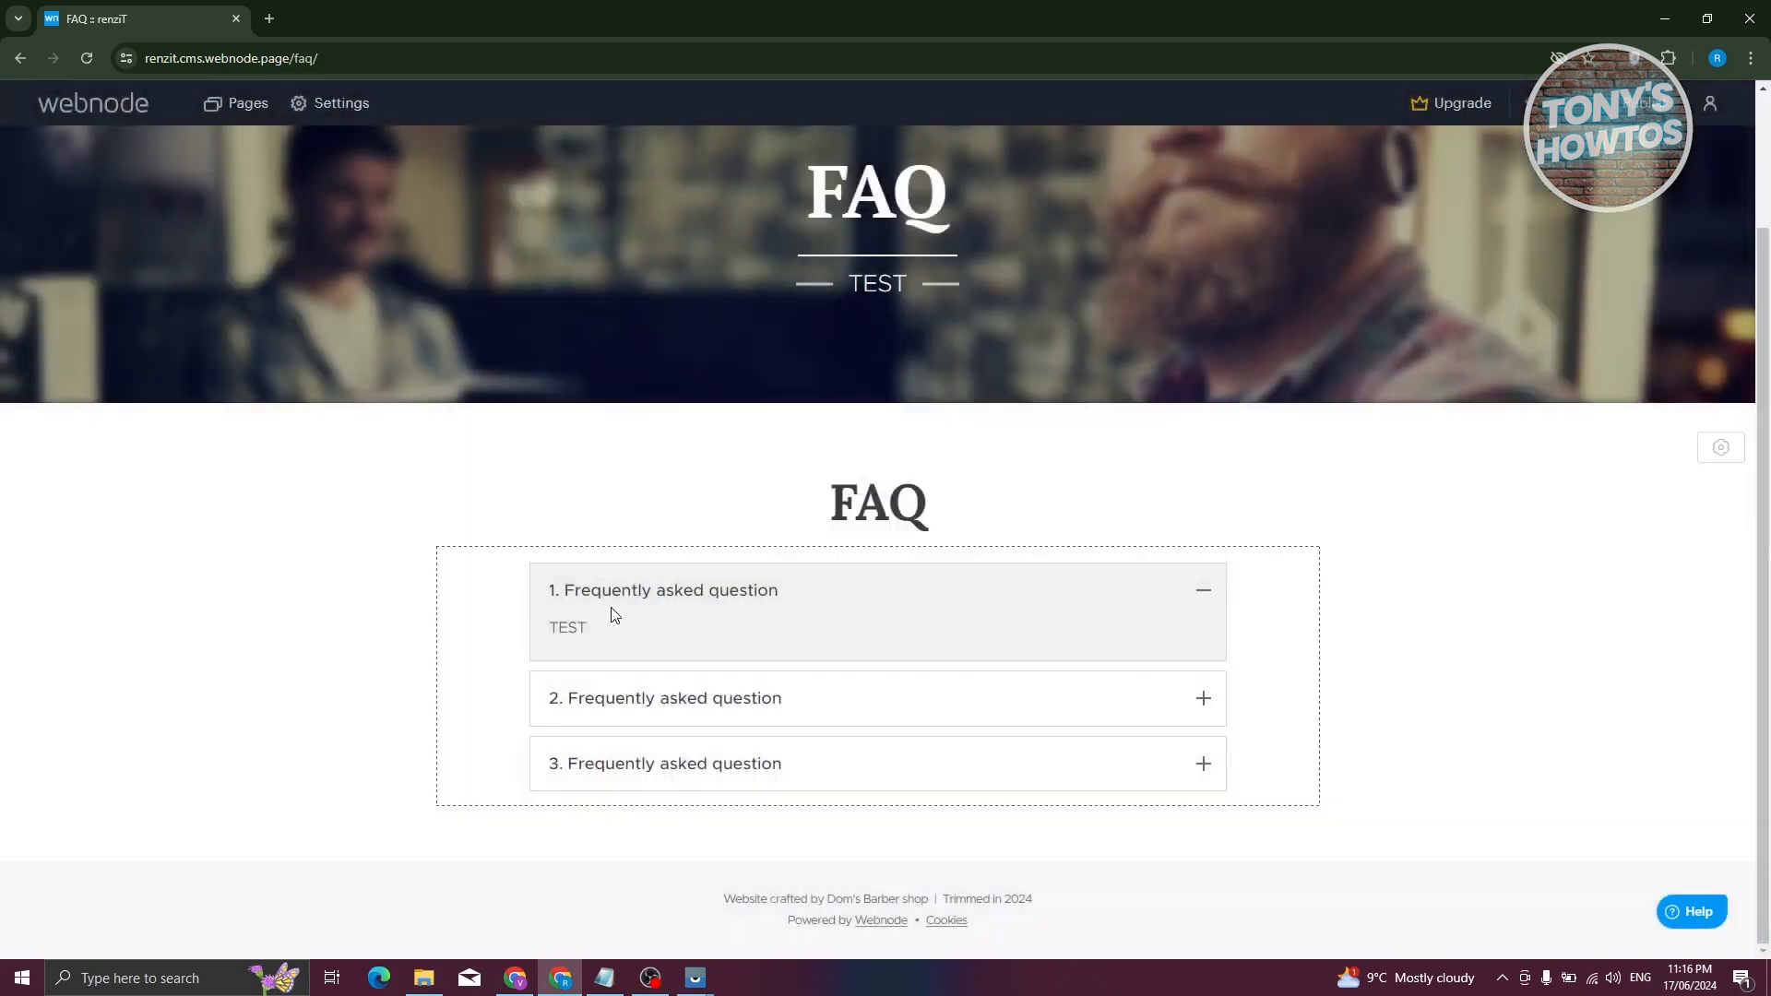
- Add a new FAQ question and prefix its title with '4.'
left_click(1256, 670)
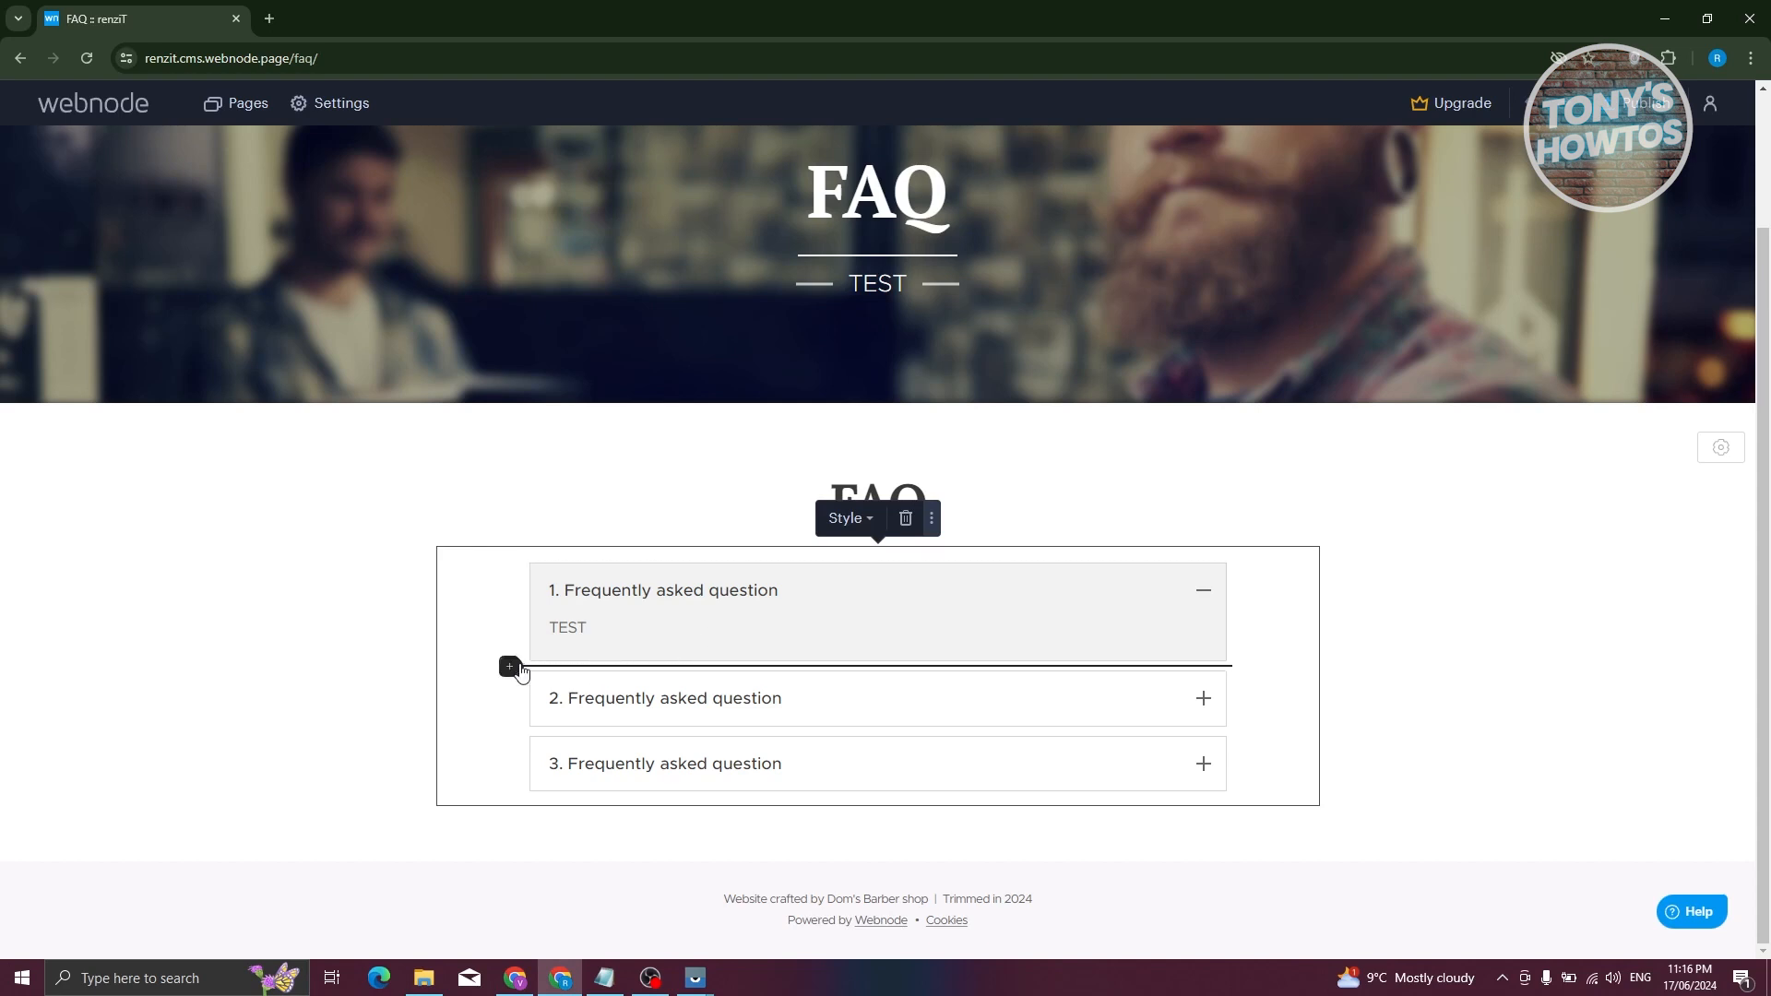
left_click(510, 670)
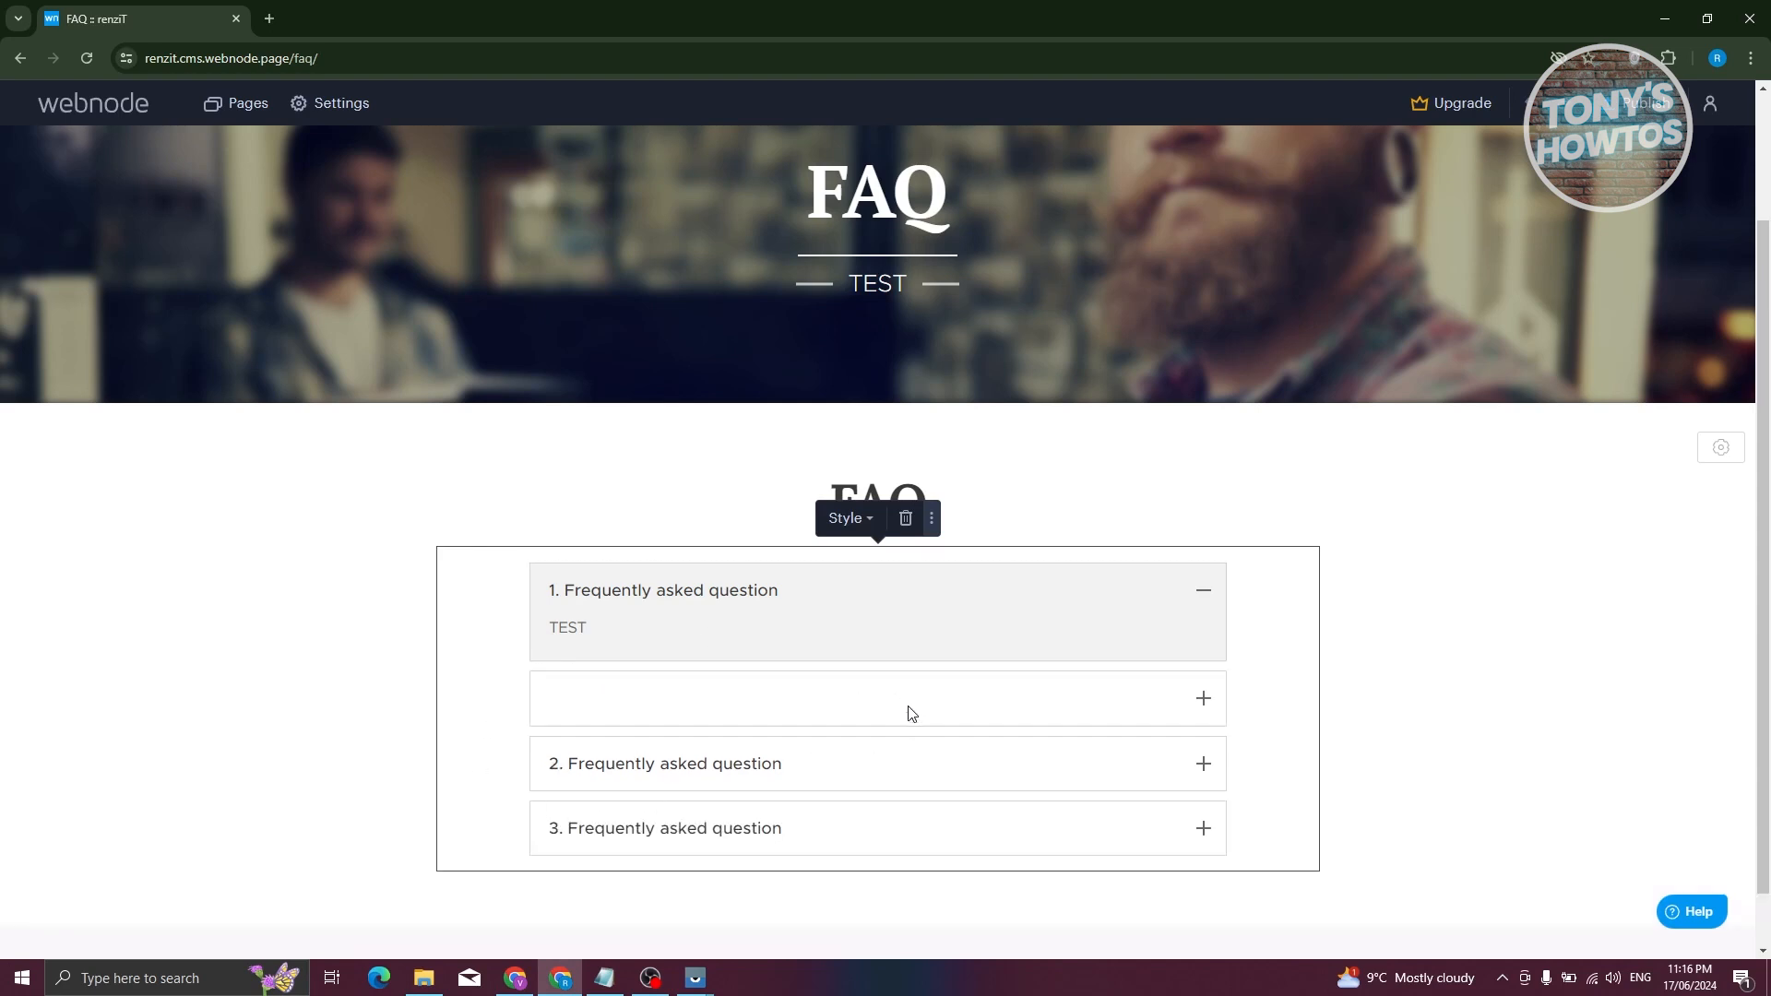
left_click(650, 699)
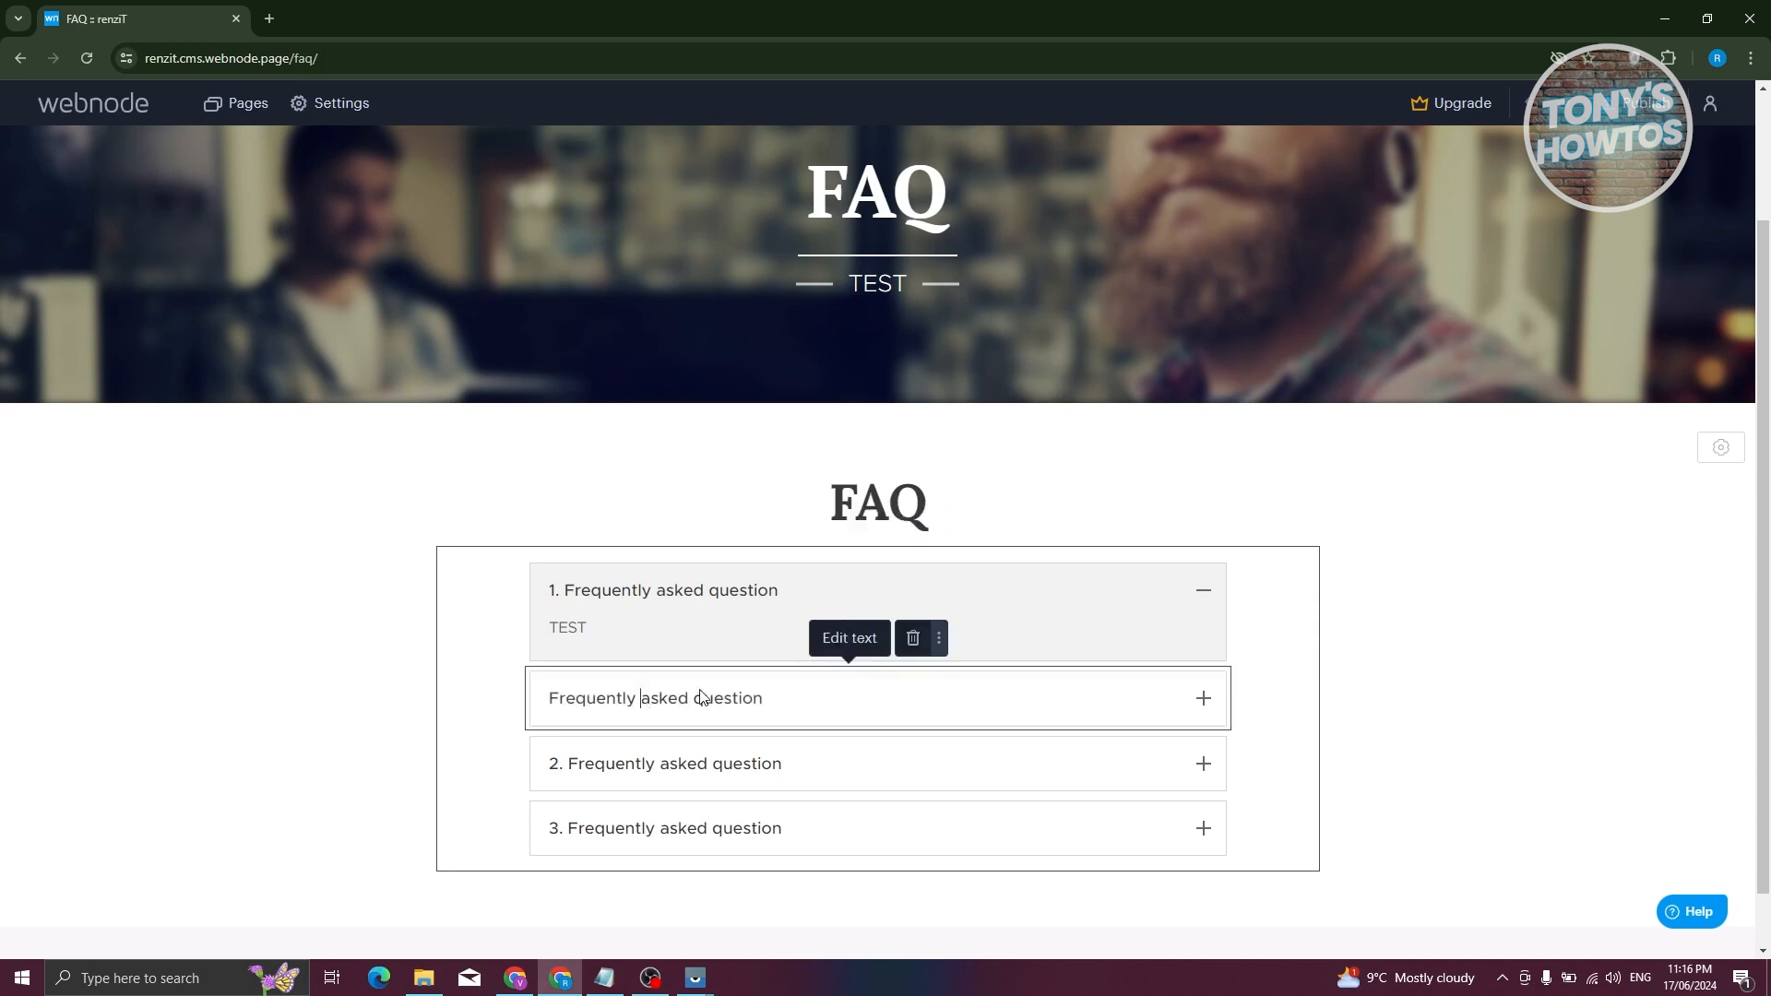
mouse_move(822, 680)
left_mouse_down()
mouse_move(726, 702)
mouse_move(932, 704)
mouse_move(851, 685)
left_mouse_up()
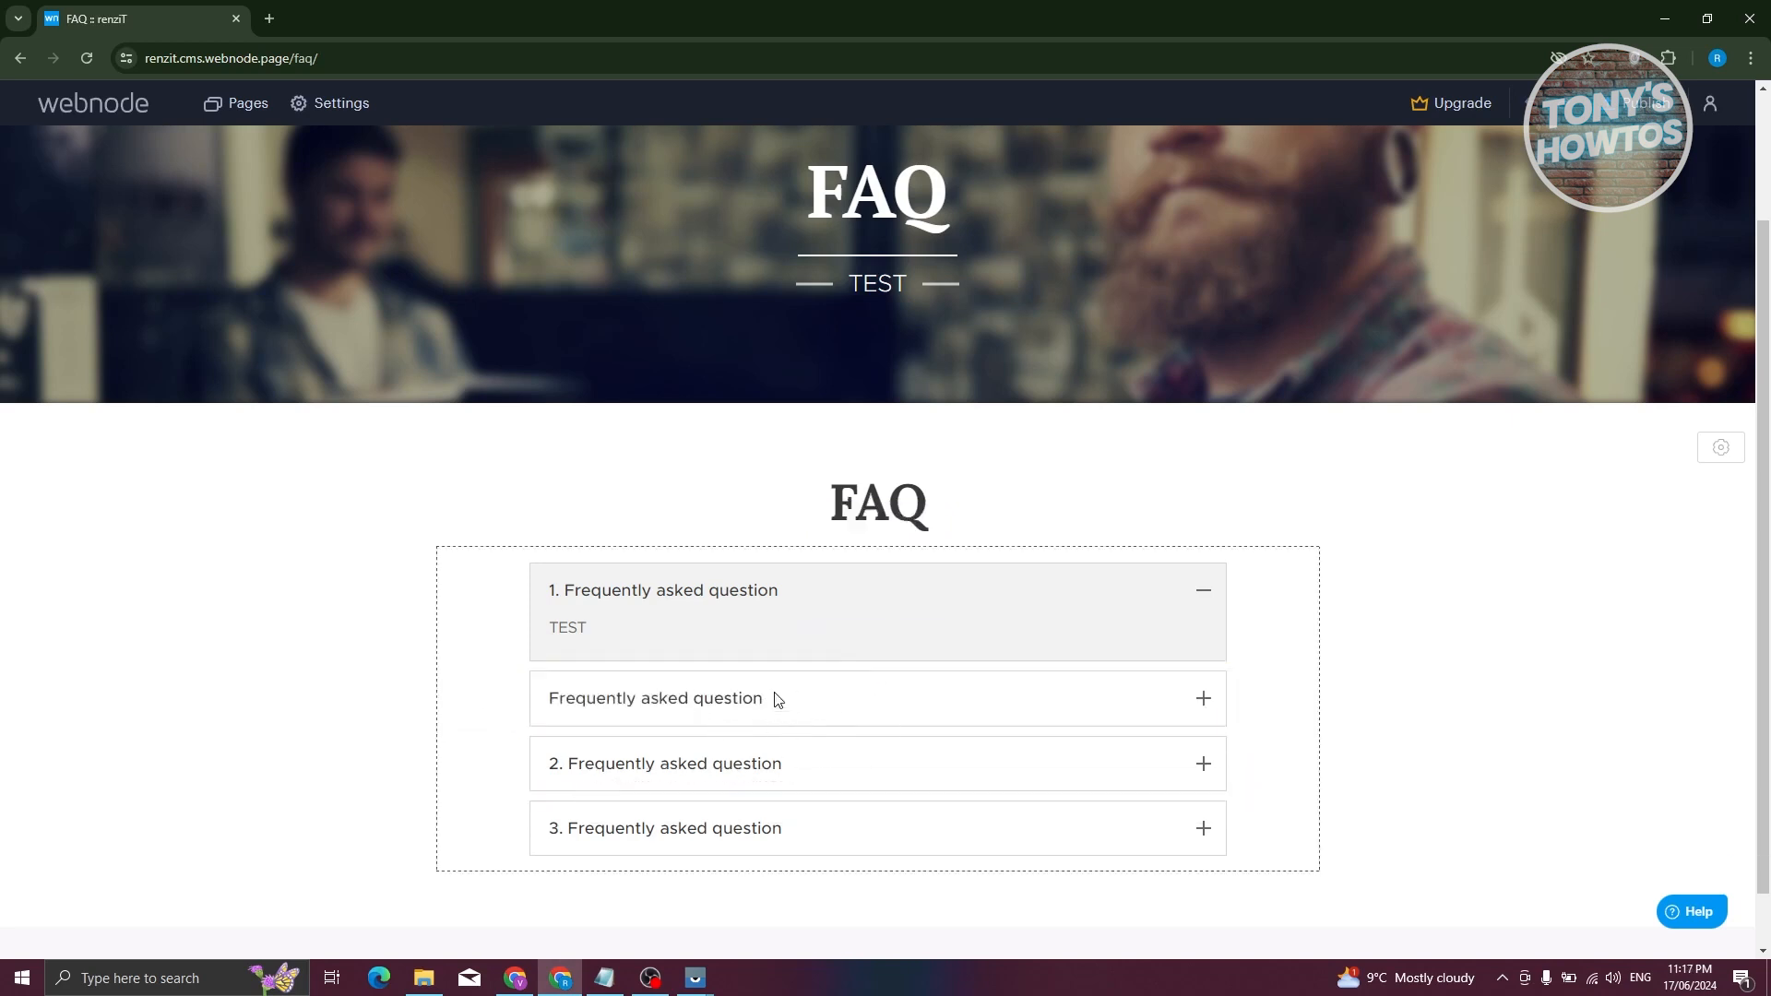
left_click(684, 708)
double_click(552, 704)
left_click(553, 703)
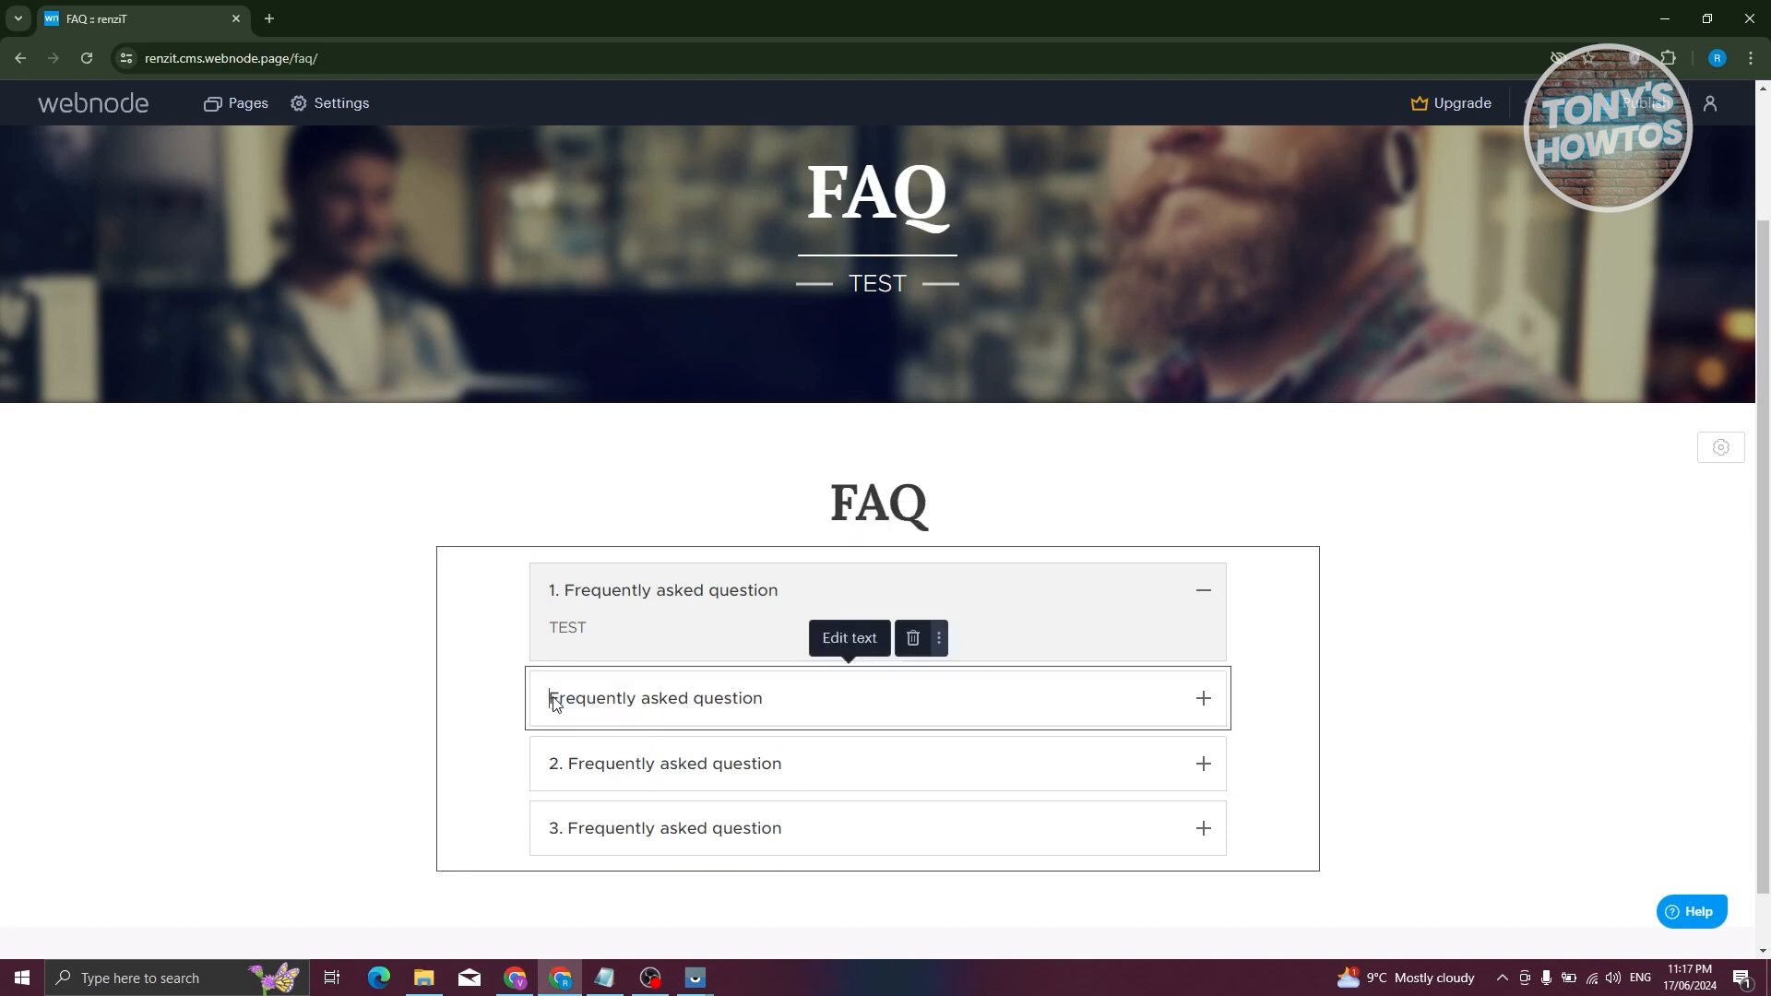
type("4.")
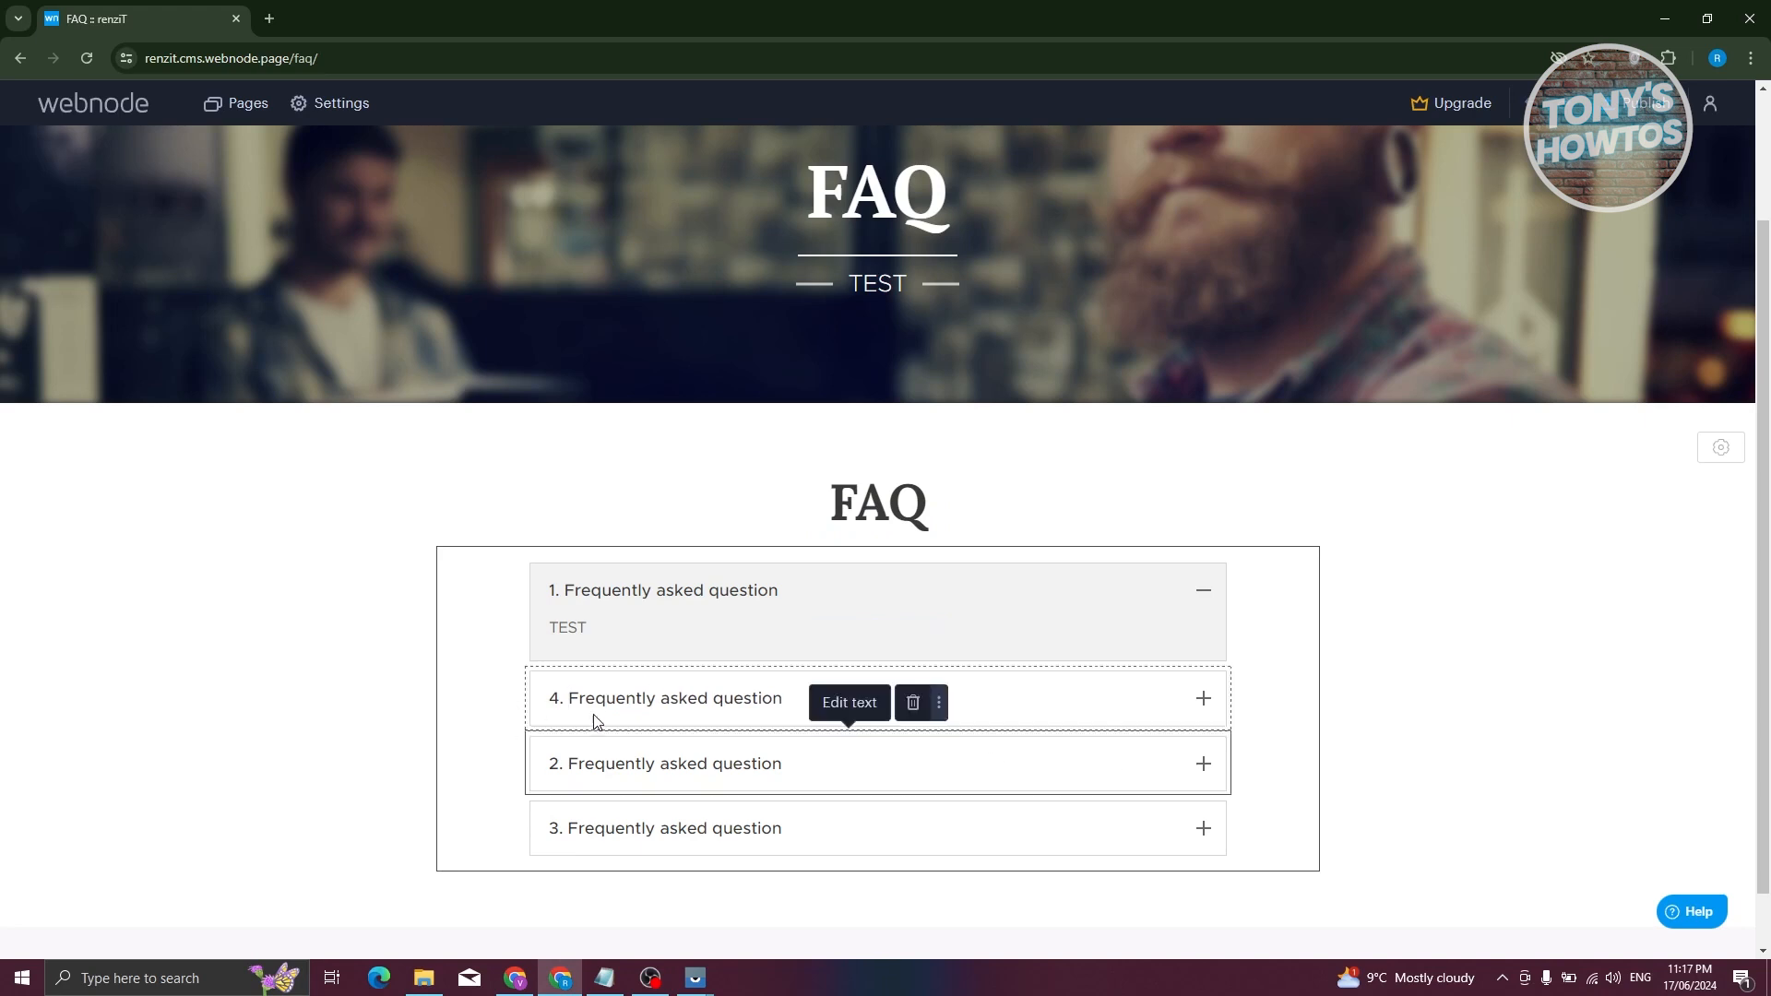
- Move question 4 below question 3 so the list runs 1–4
left_click(608, 702)
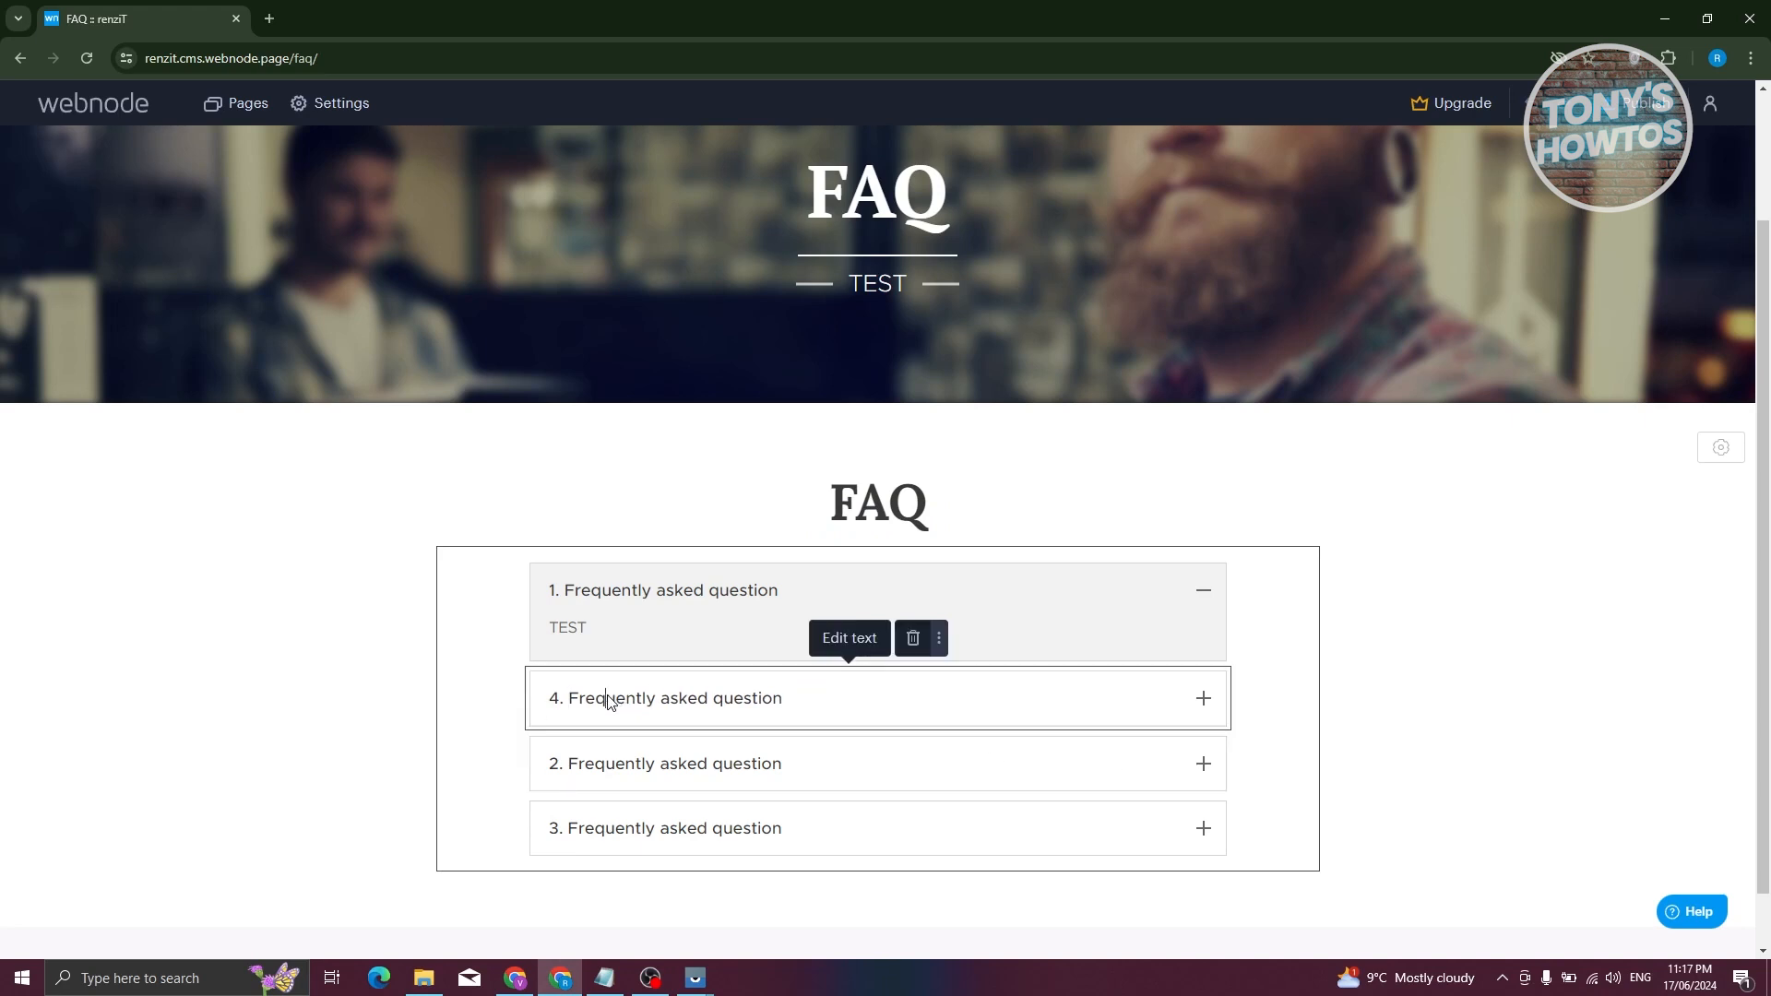
left_click(495, 722)
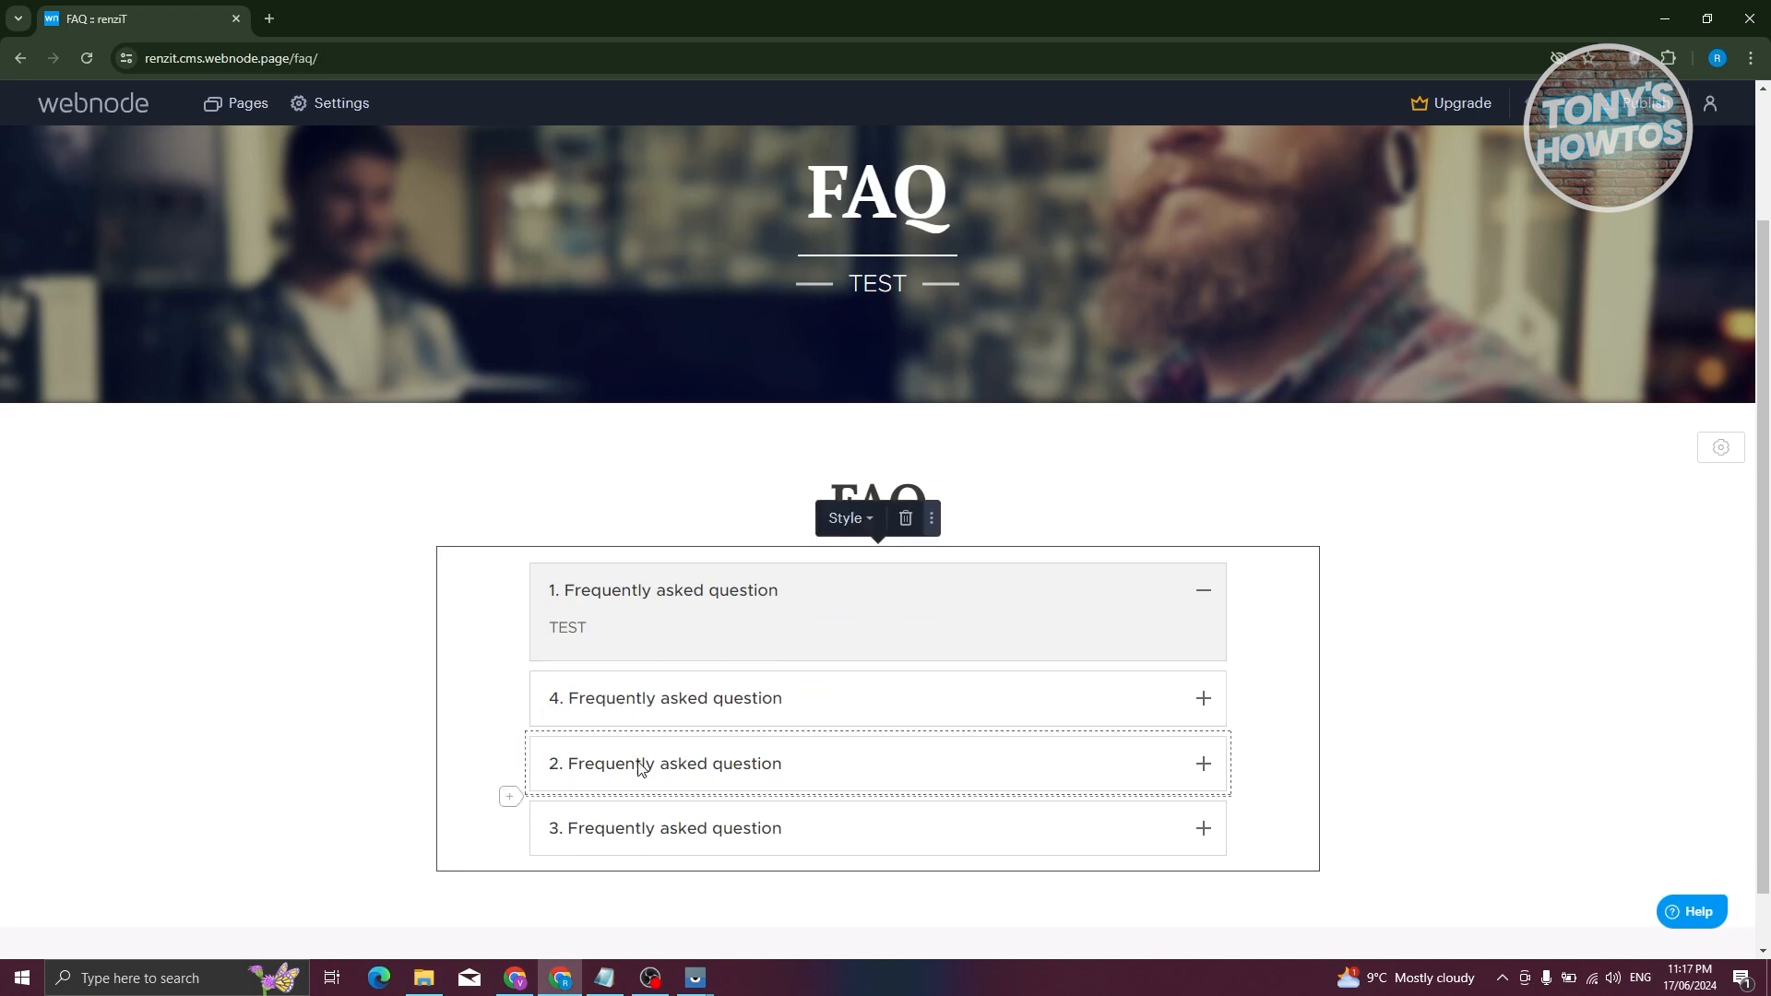
left_click(627, 708)
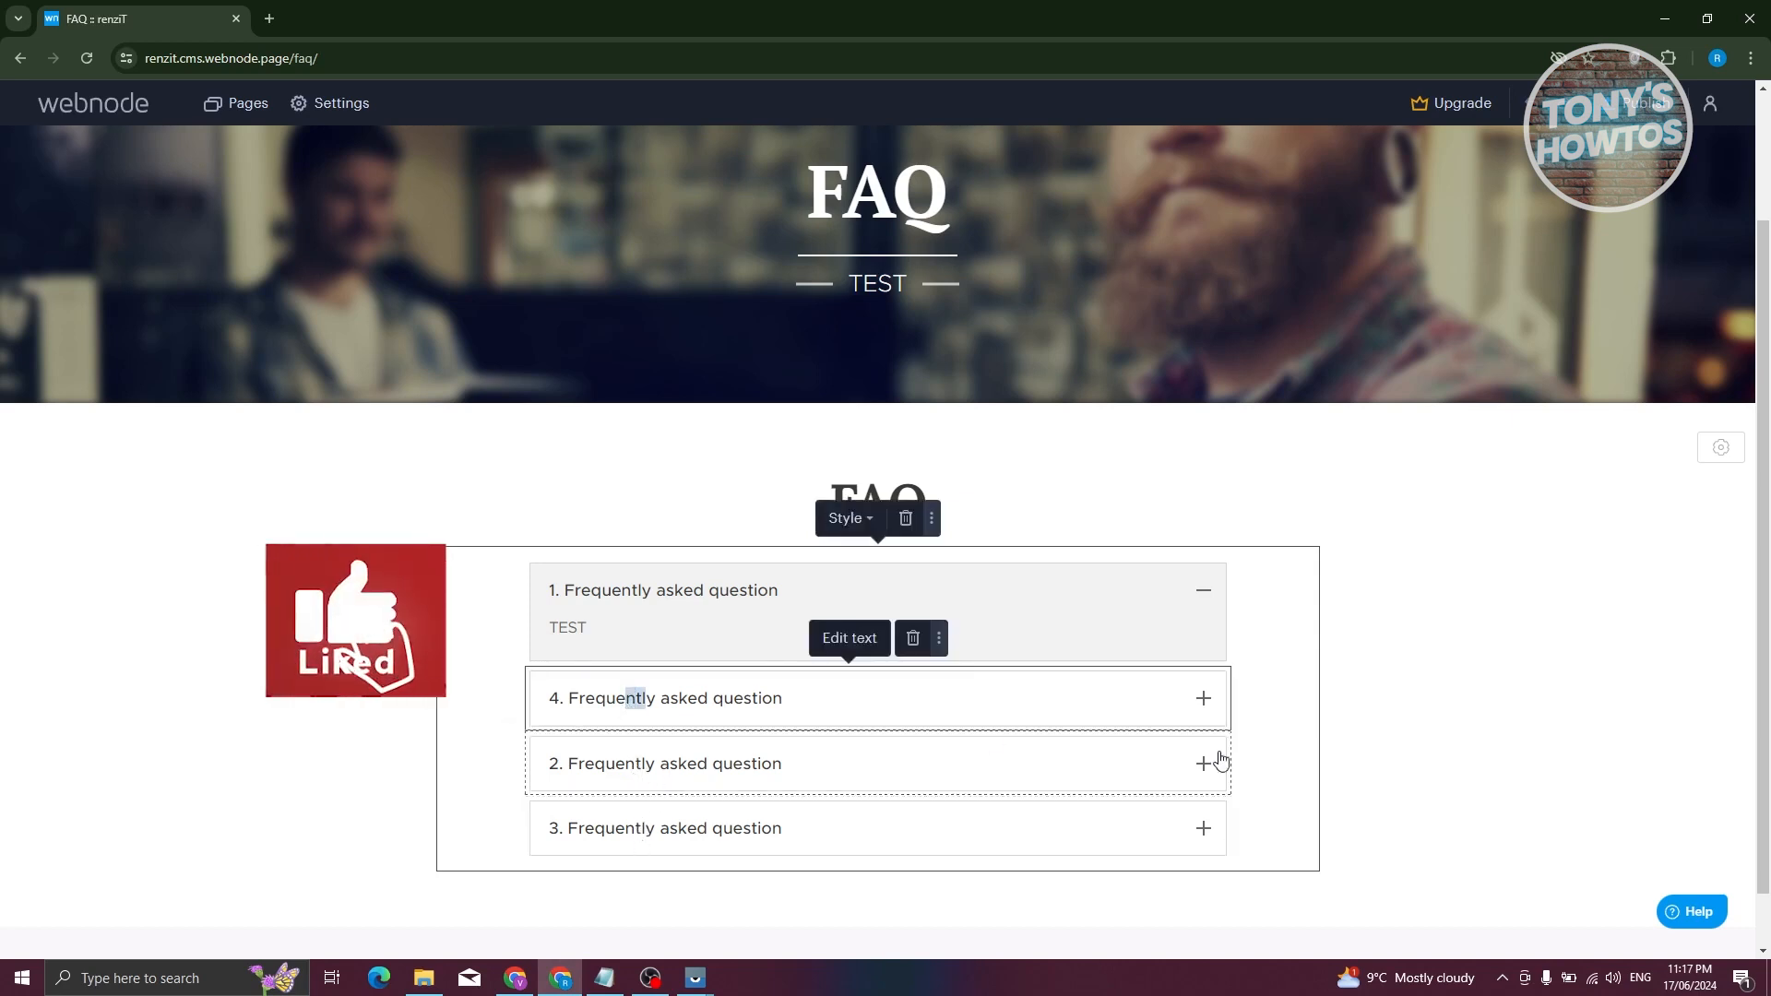
left_click(1284, 739)
left_click_drag(1070, 704, 1119, 858)
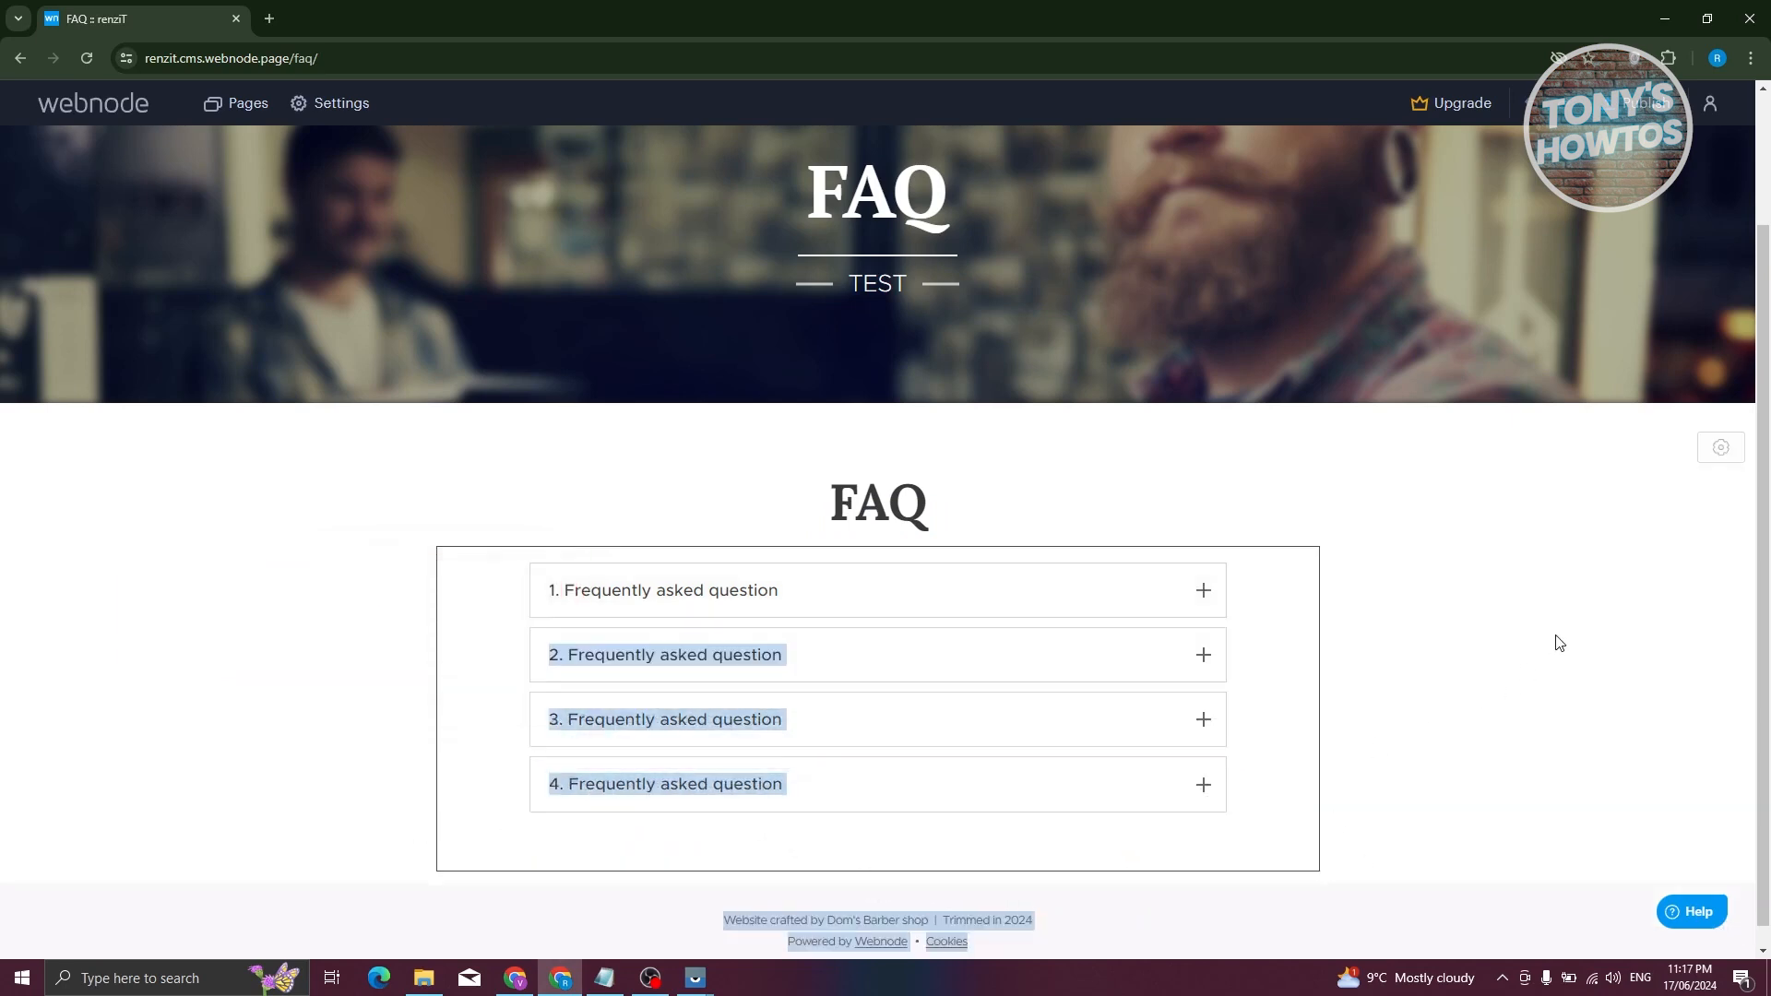
scroll(545, 822, "down", 1)
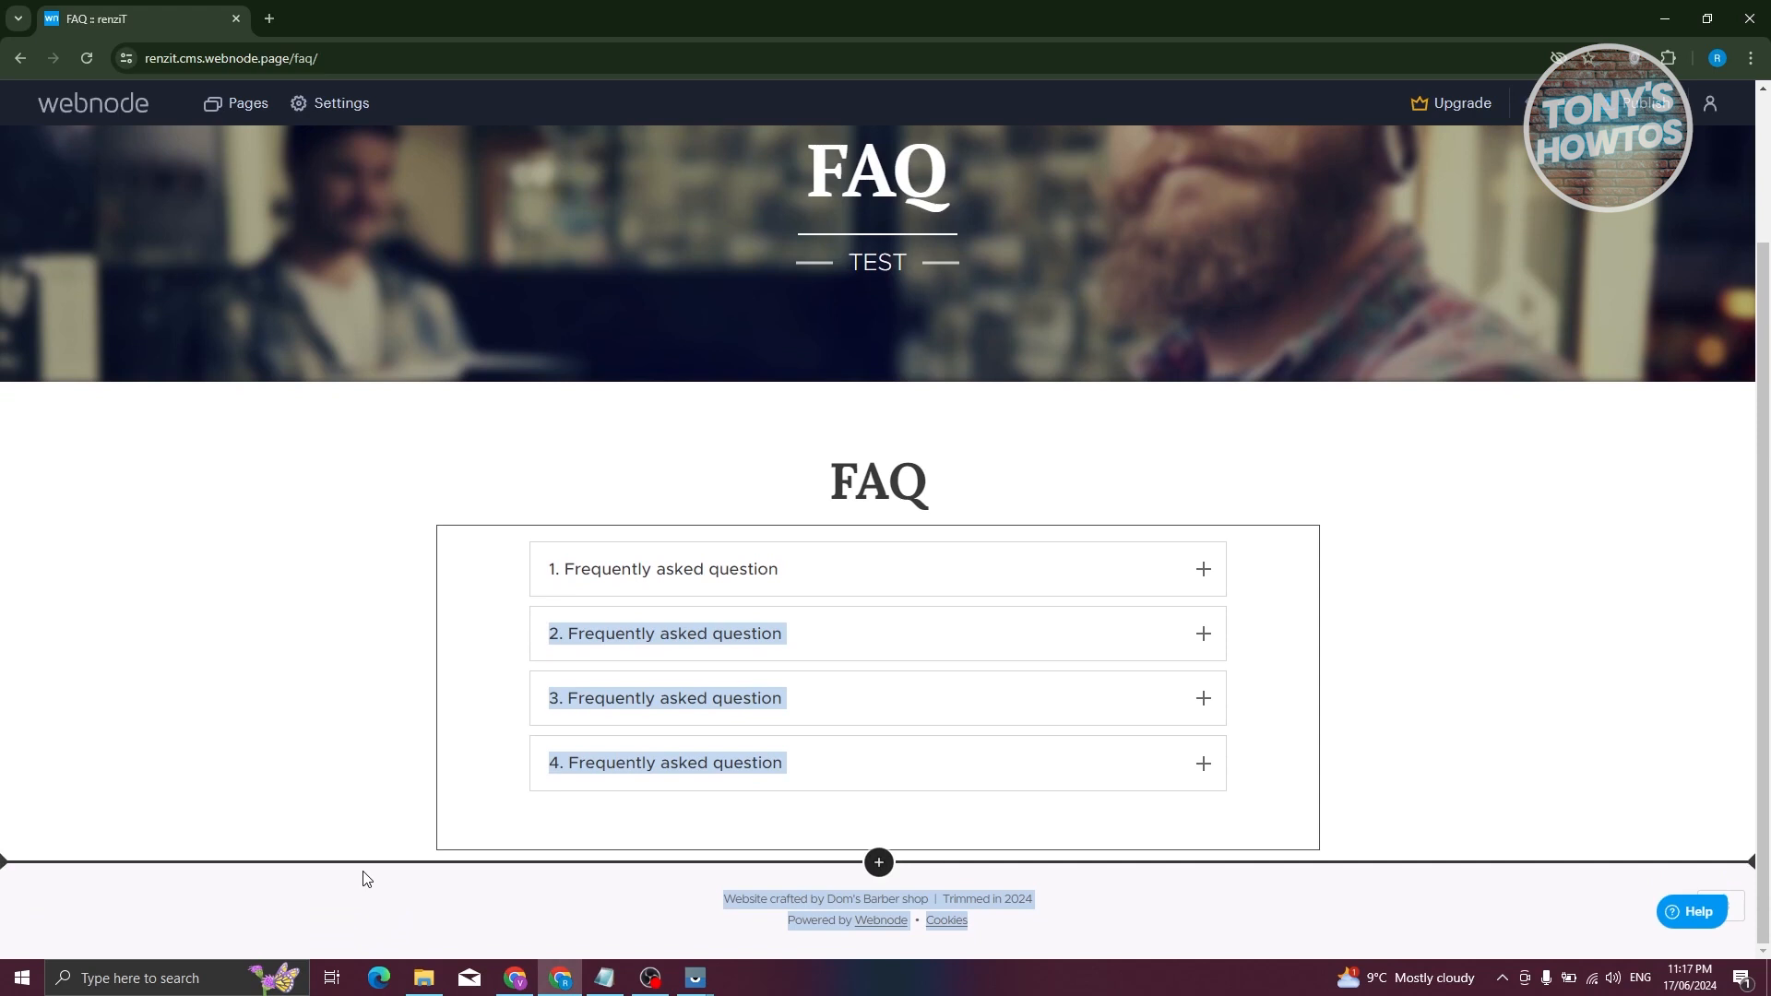
- Add a Photo gallery section below the FAQ questions
left_click(878, 862)
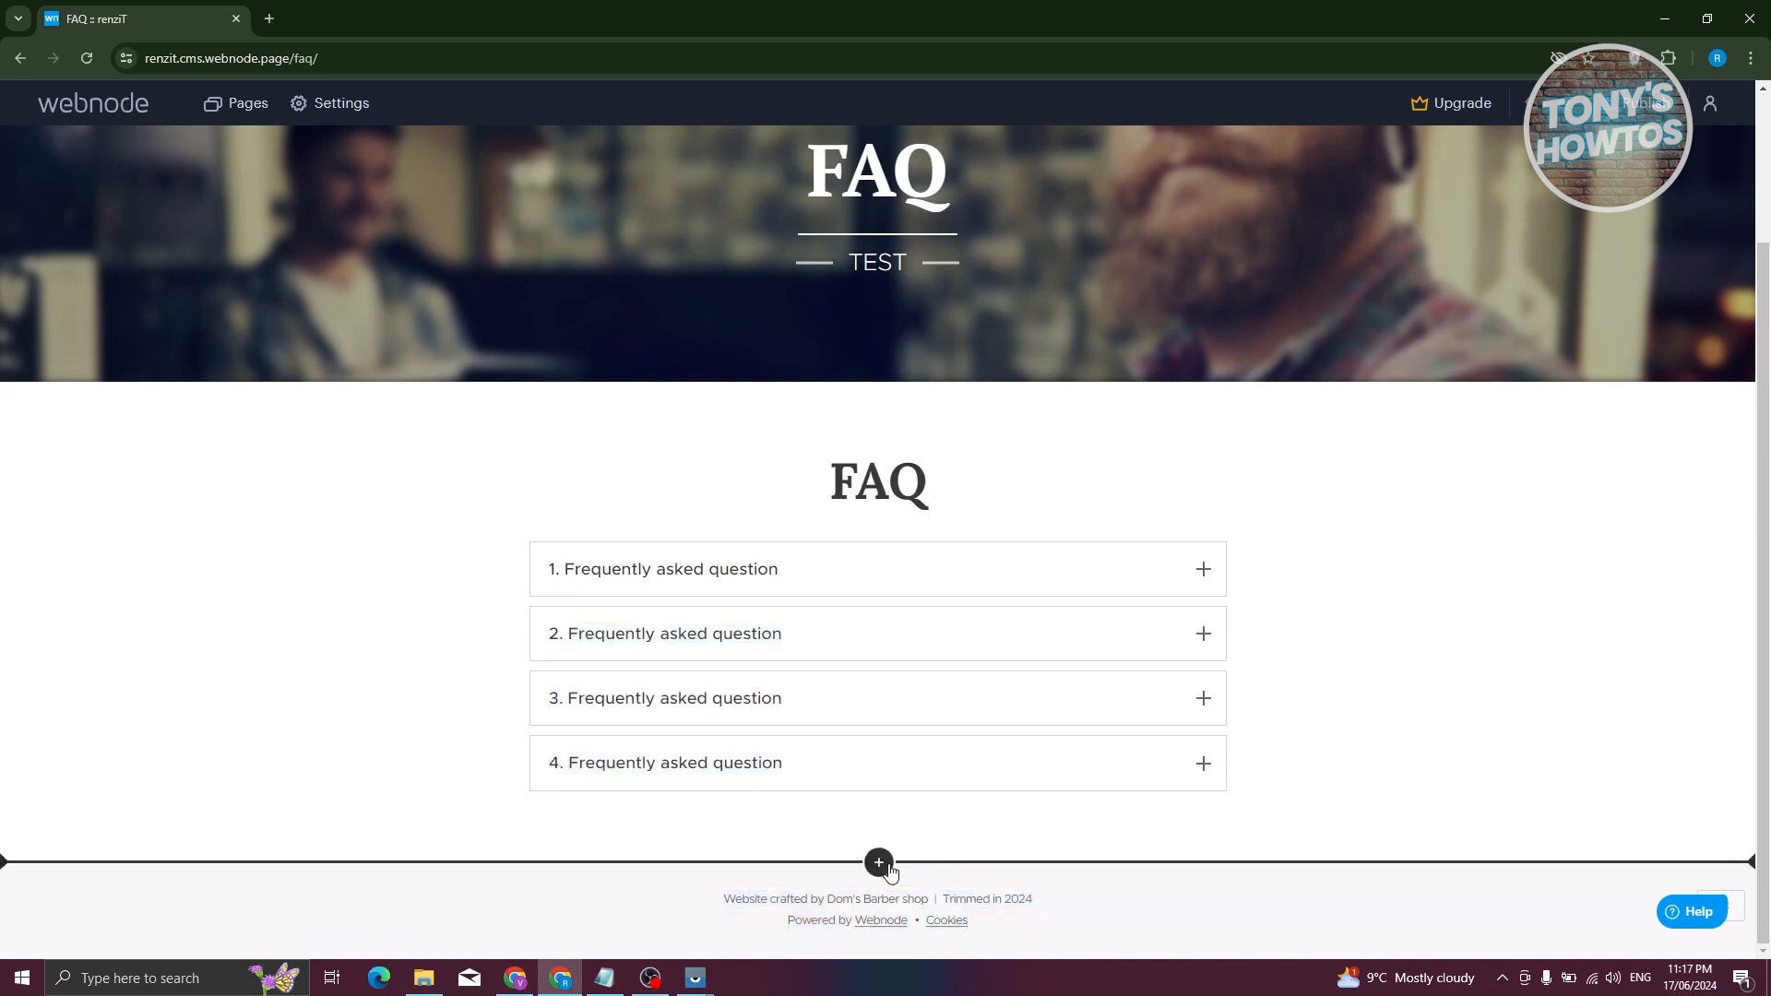
scroll(751, 775, "down", 2)
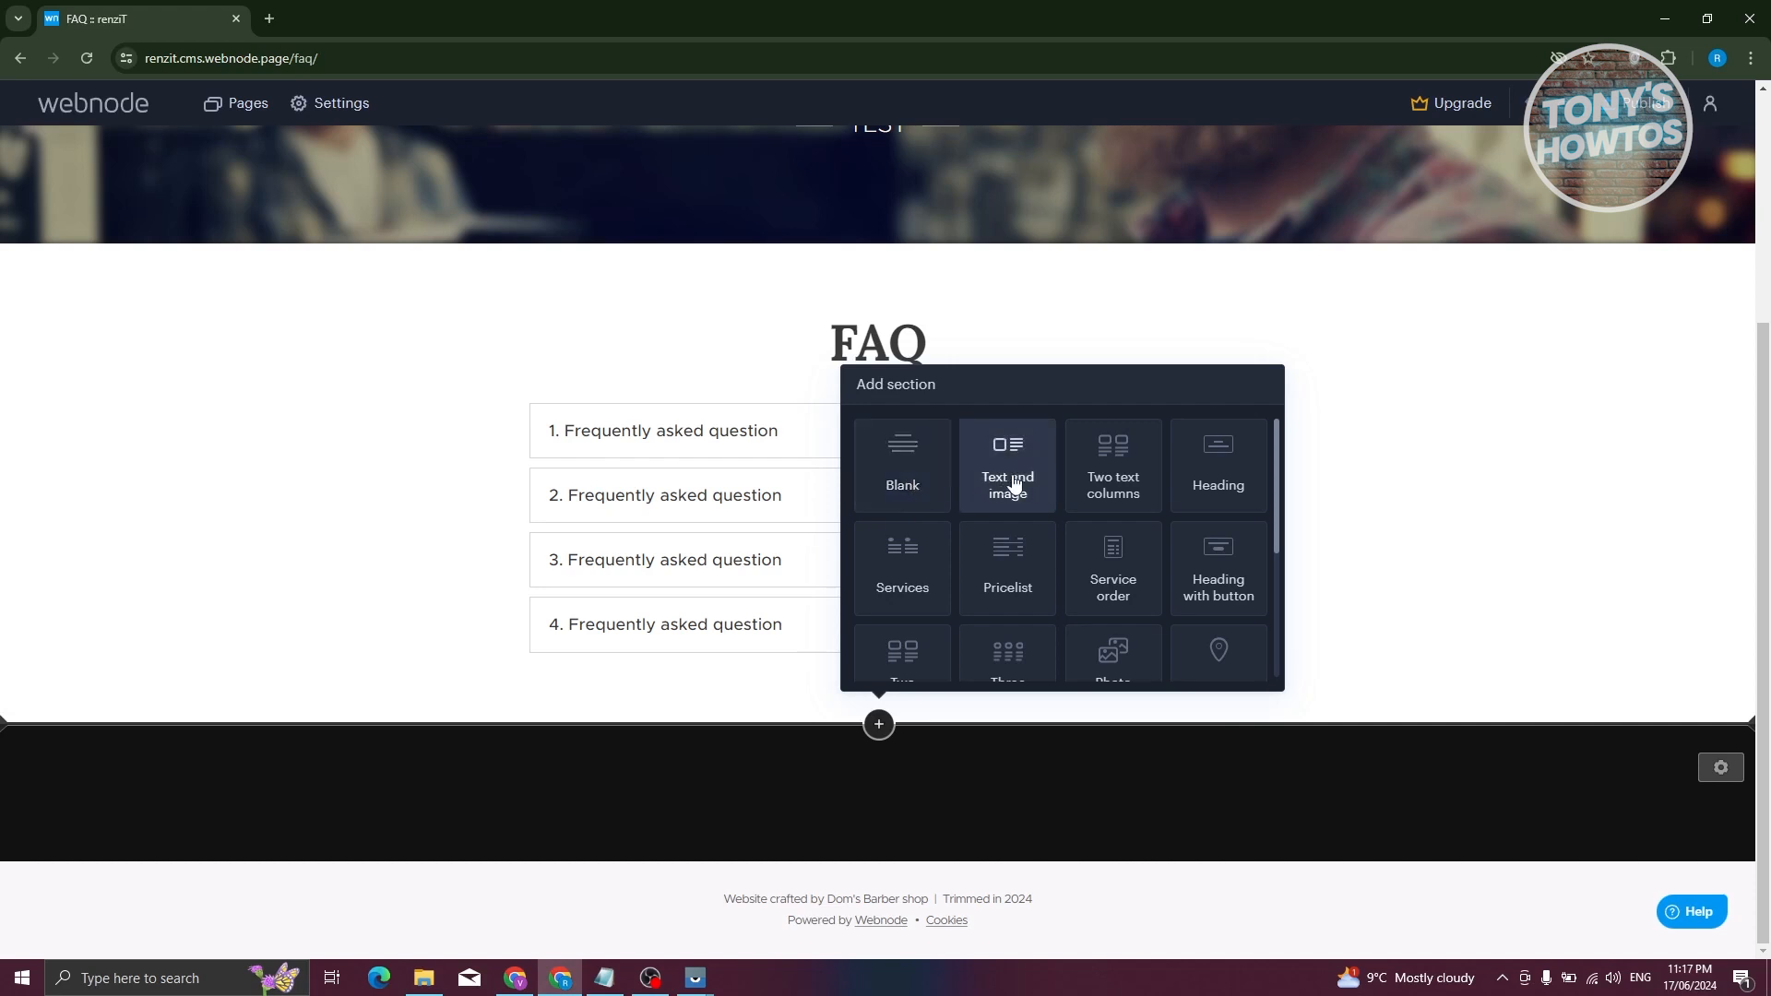
scroll(1062, 592, "down", 3)
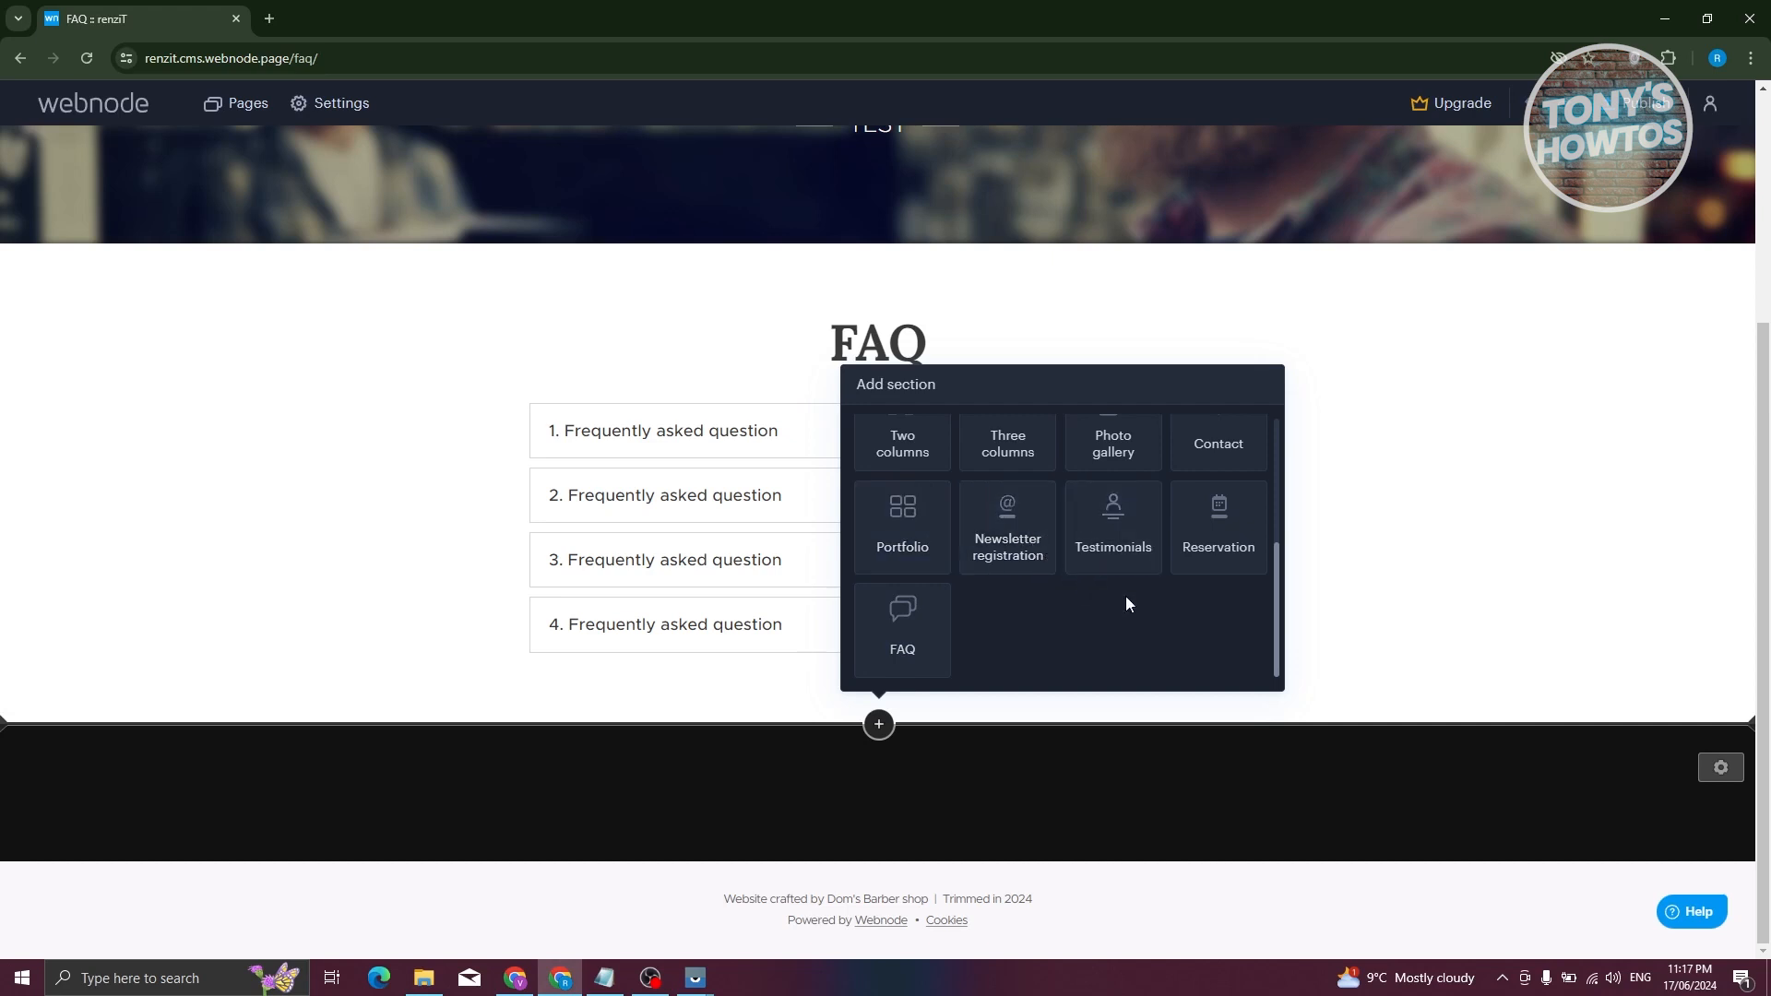
scroll(1138, 618, "up", 1)
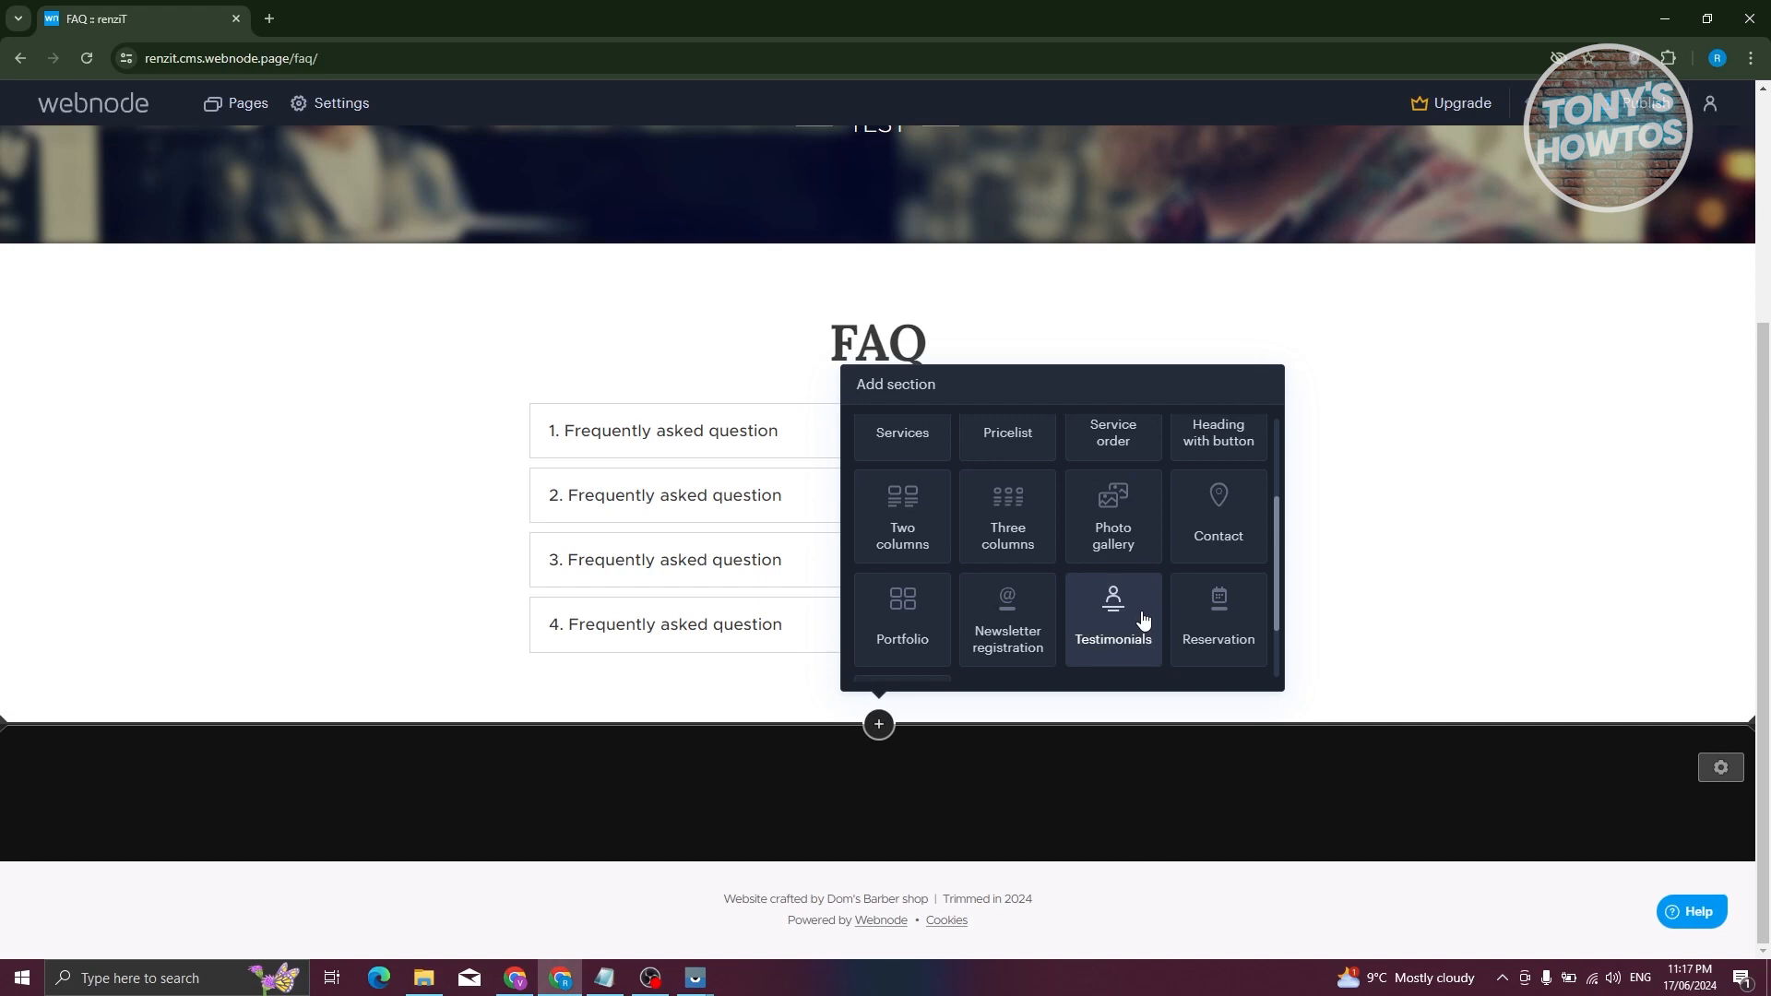
left_click(1111, 517)
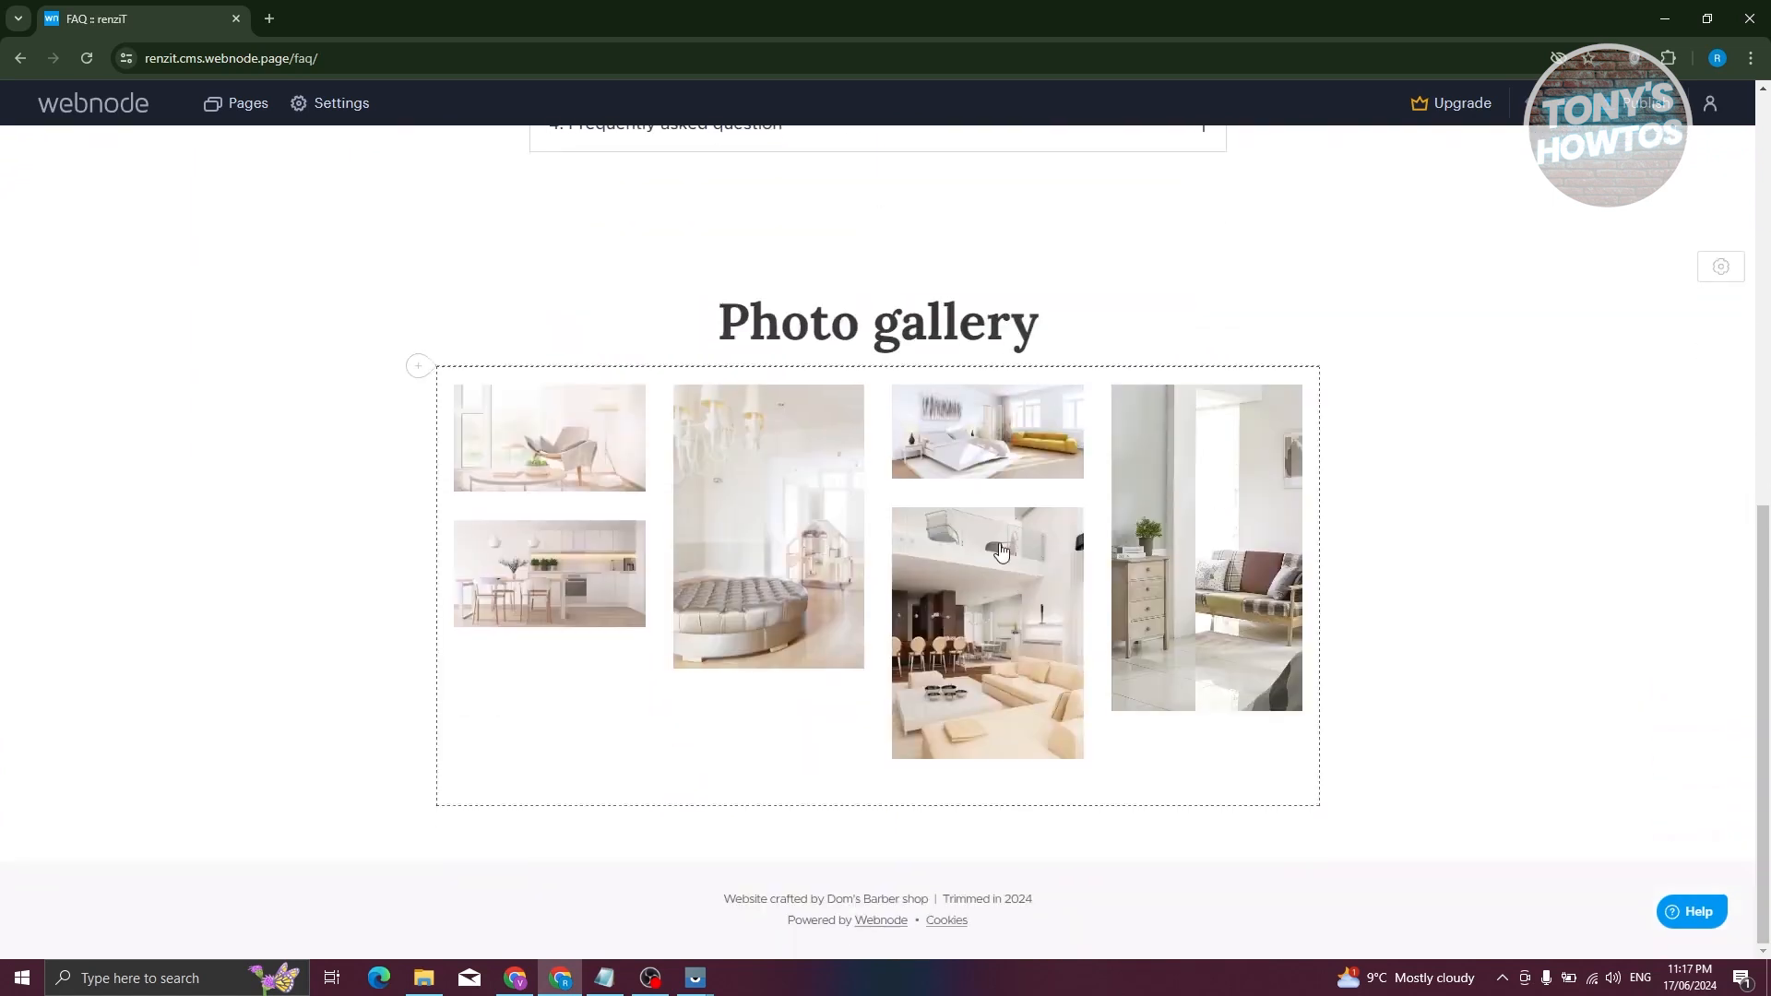
- Change the gallery's grid from 4 to 5 columns
left_click(600, 670)
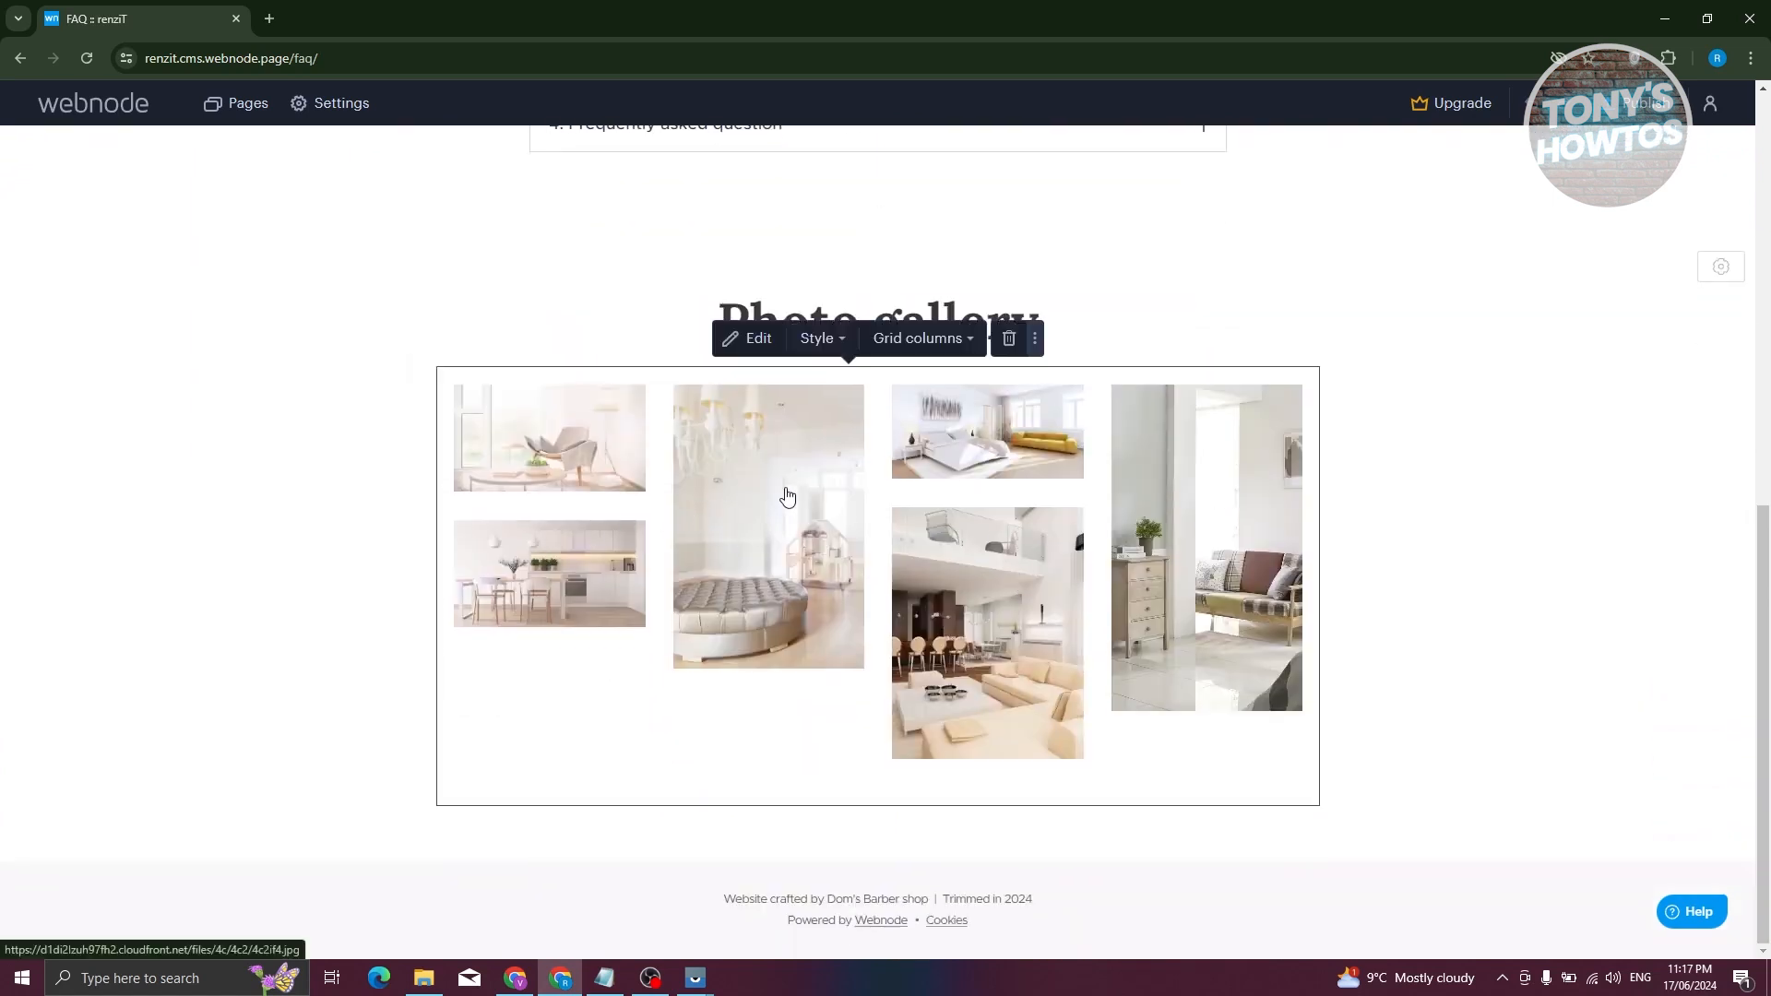
left_click(753, 334)
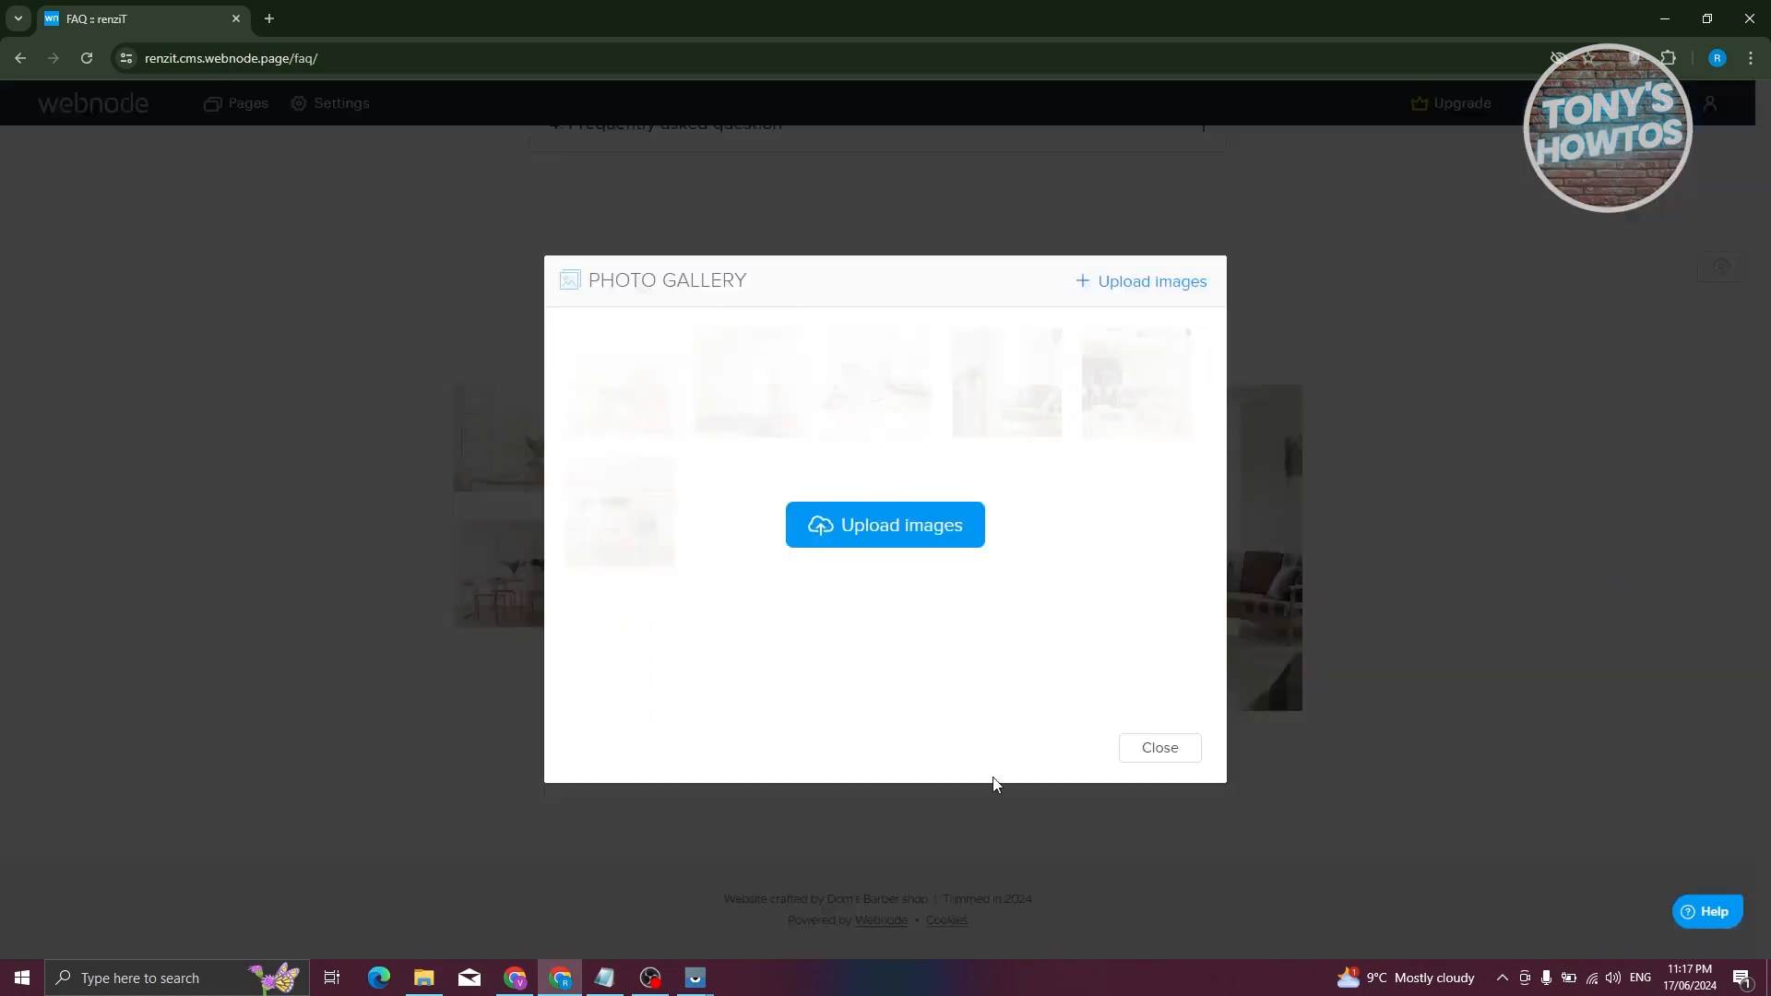
left_click(1495, 340)
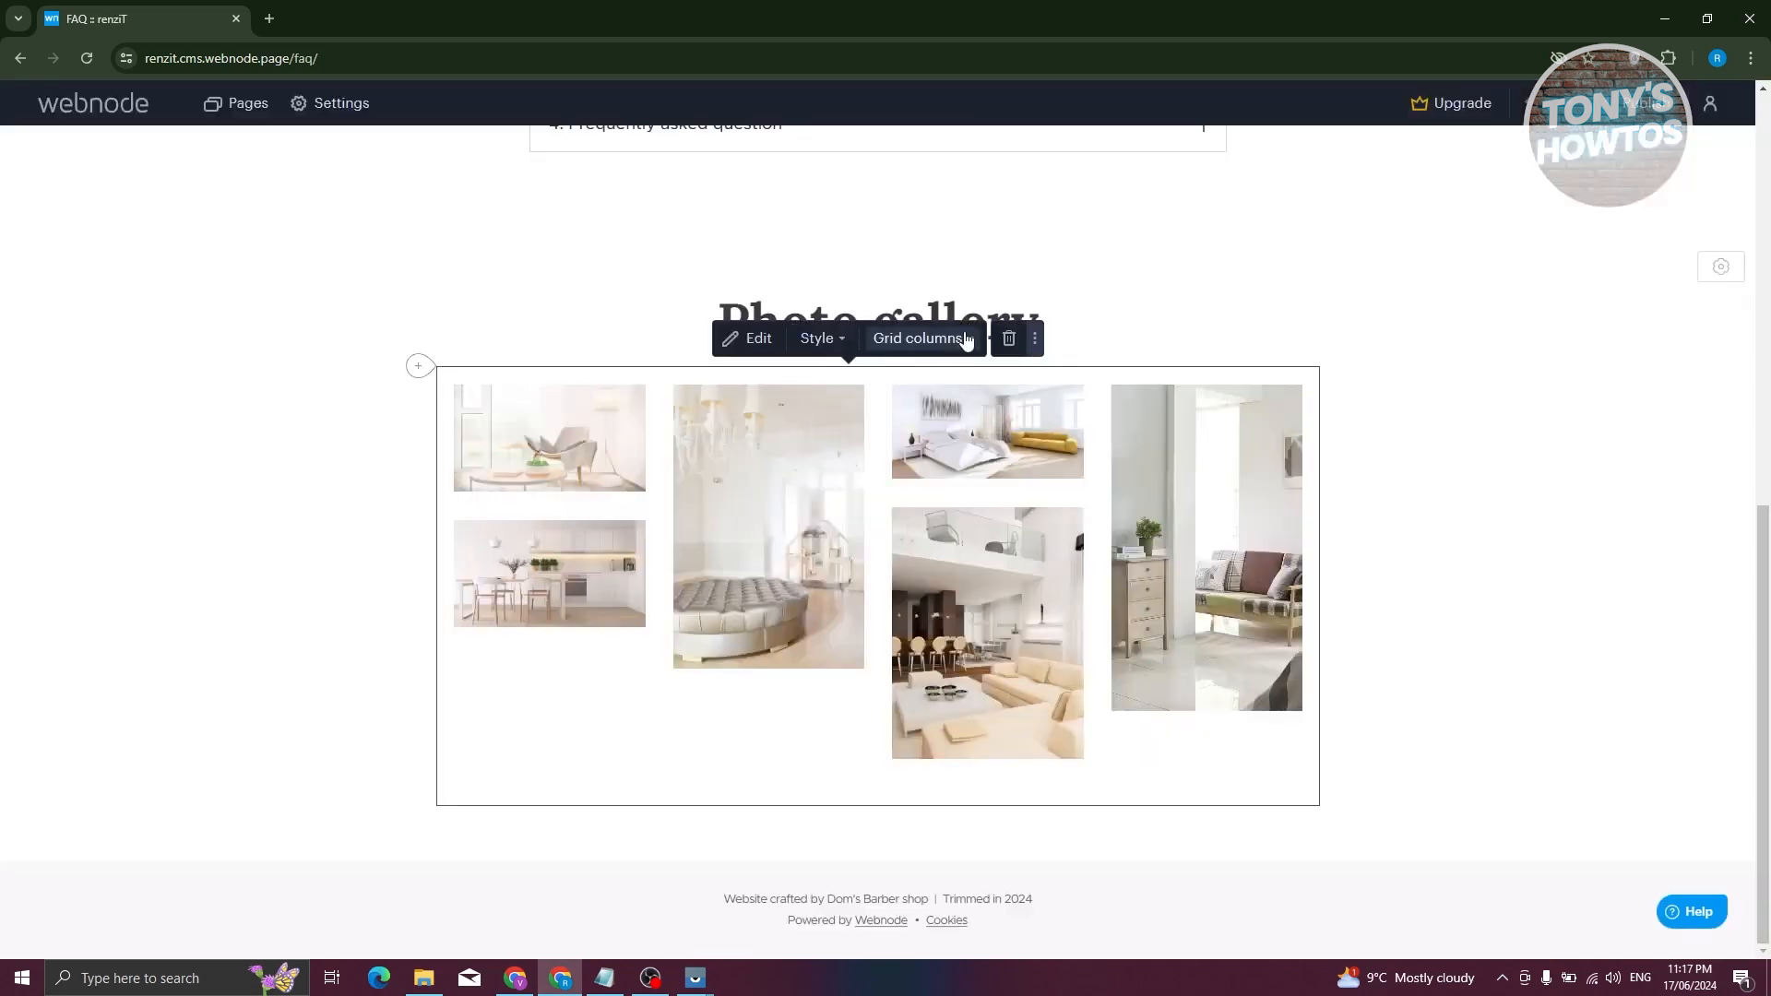
left_click(967, 341)
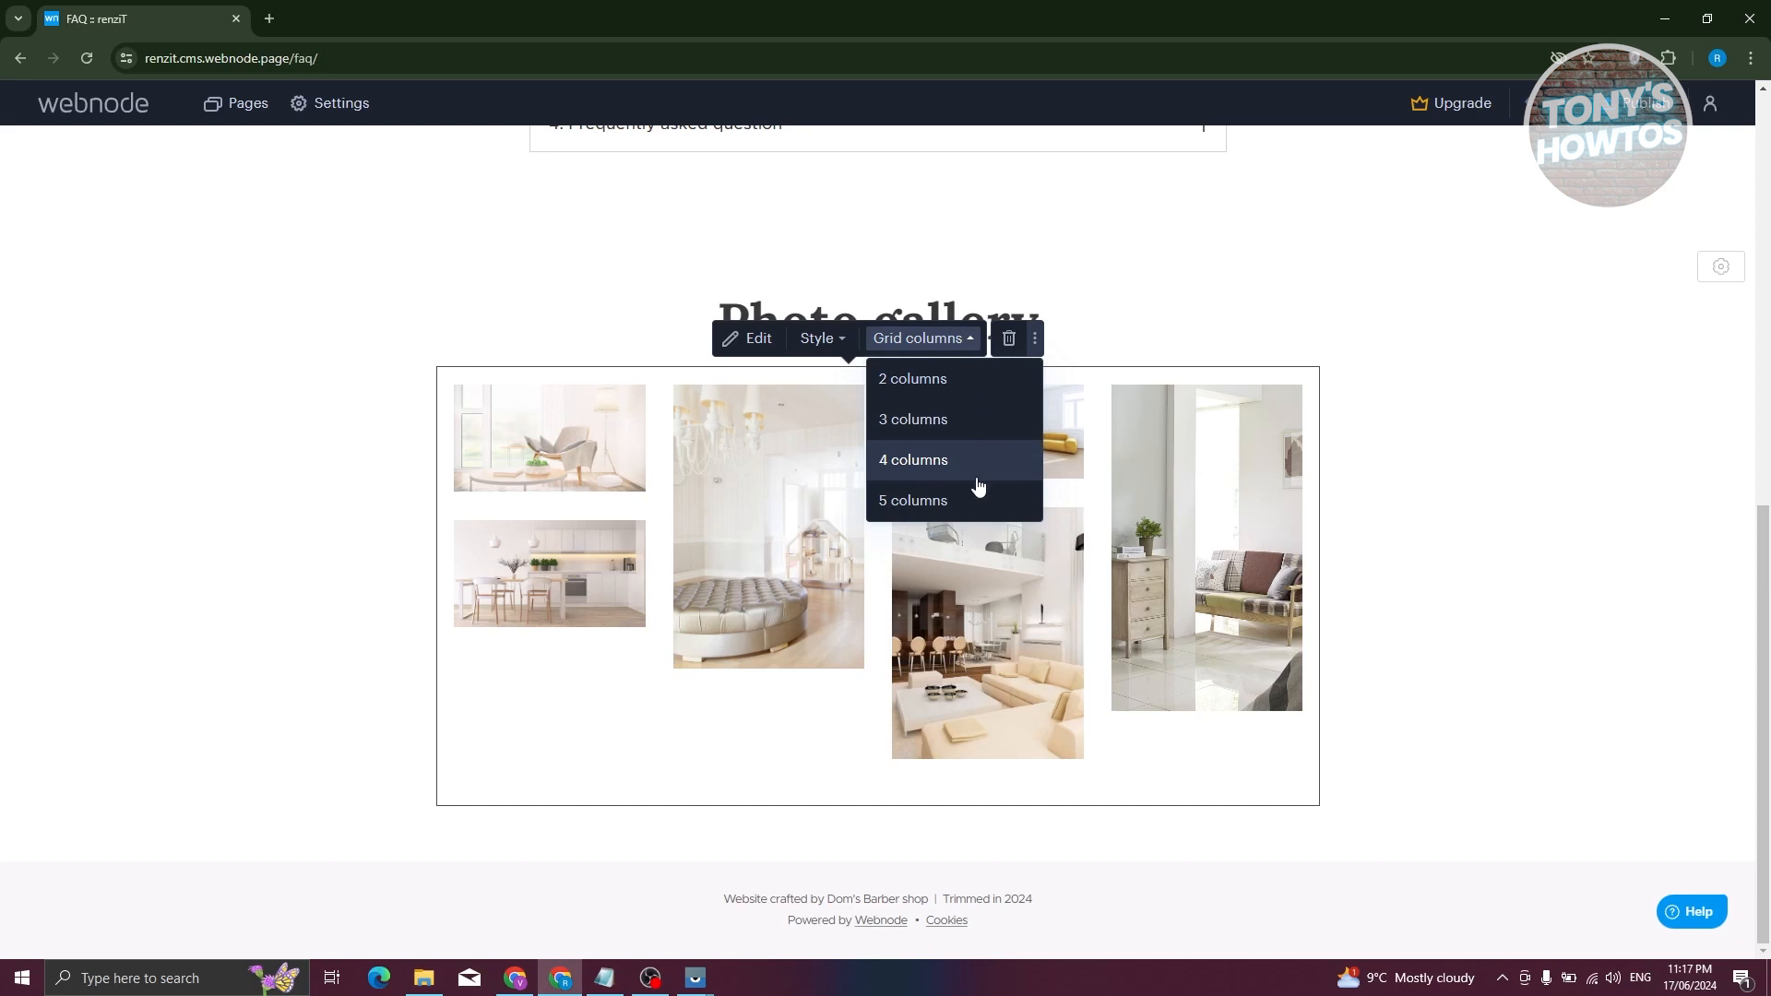
left_click(934, 426)
left_click(922, 338)
left_click(918, 501)
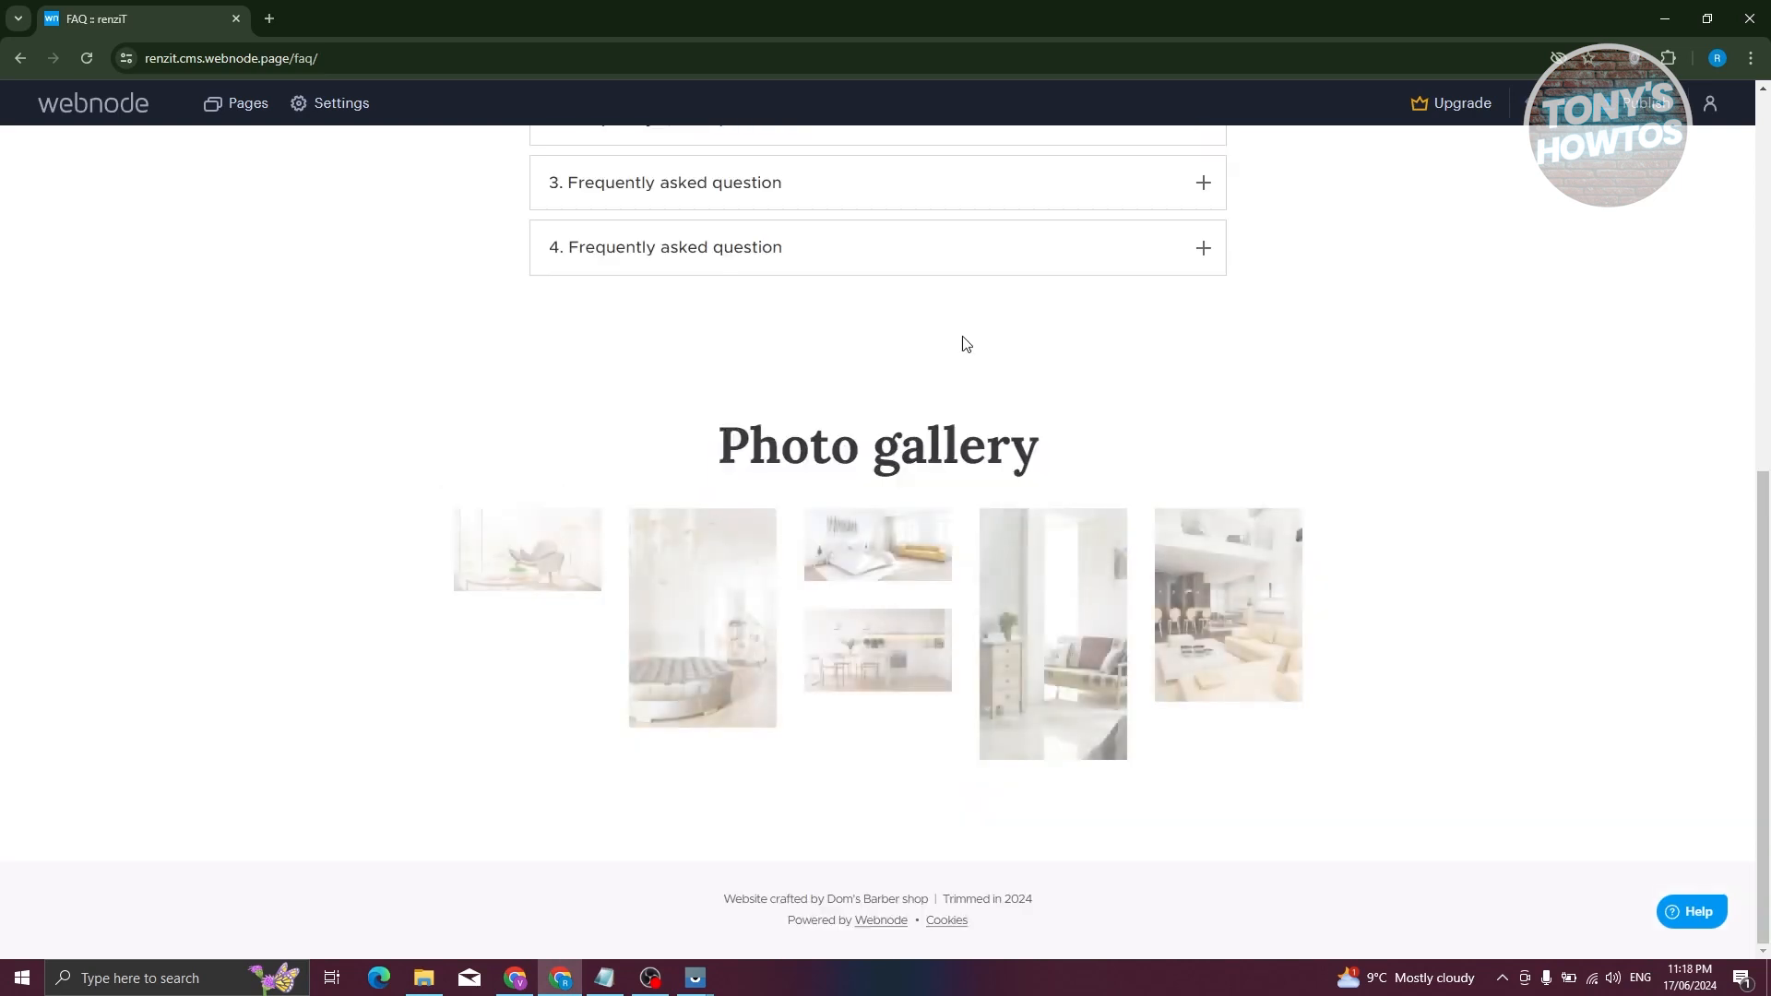
scroll(1525, 479, "up", 8)
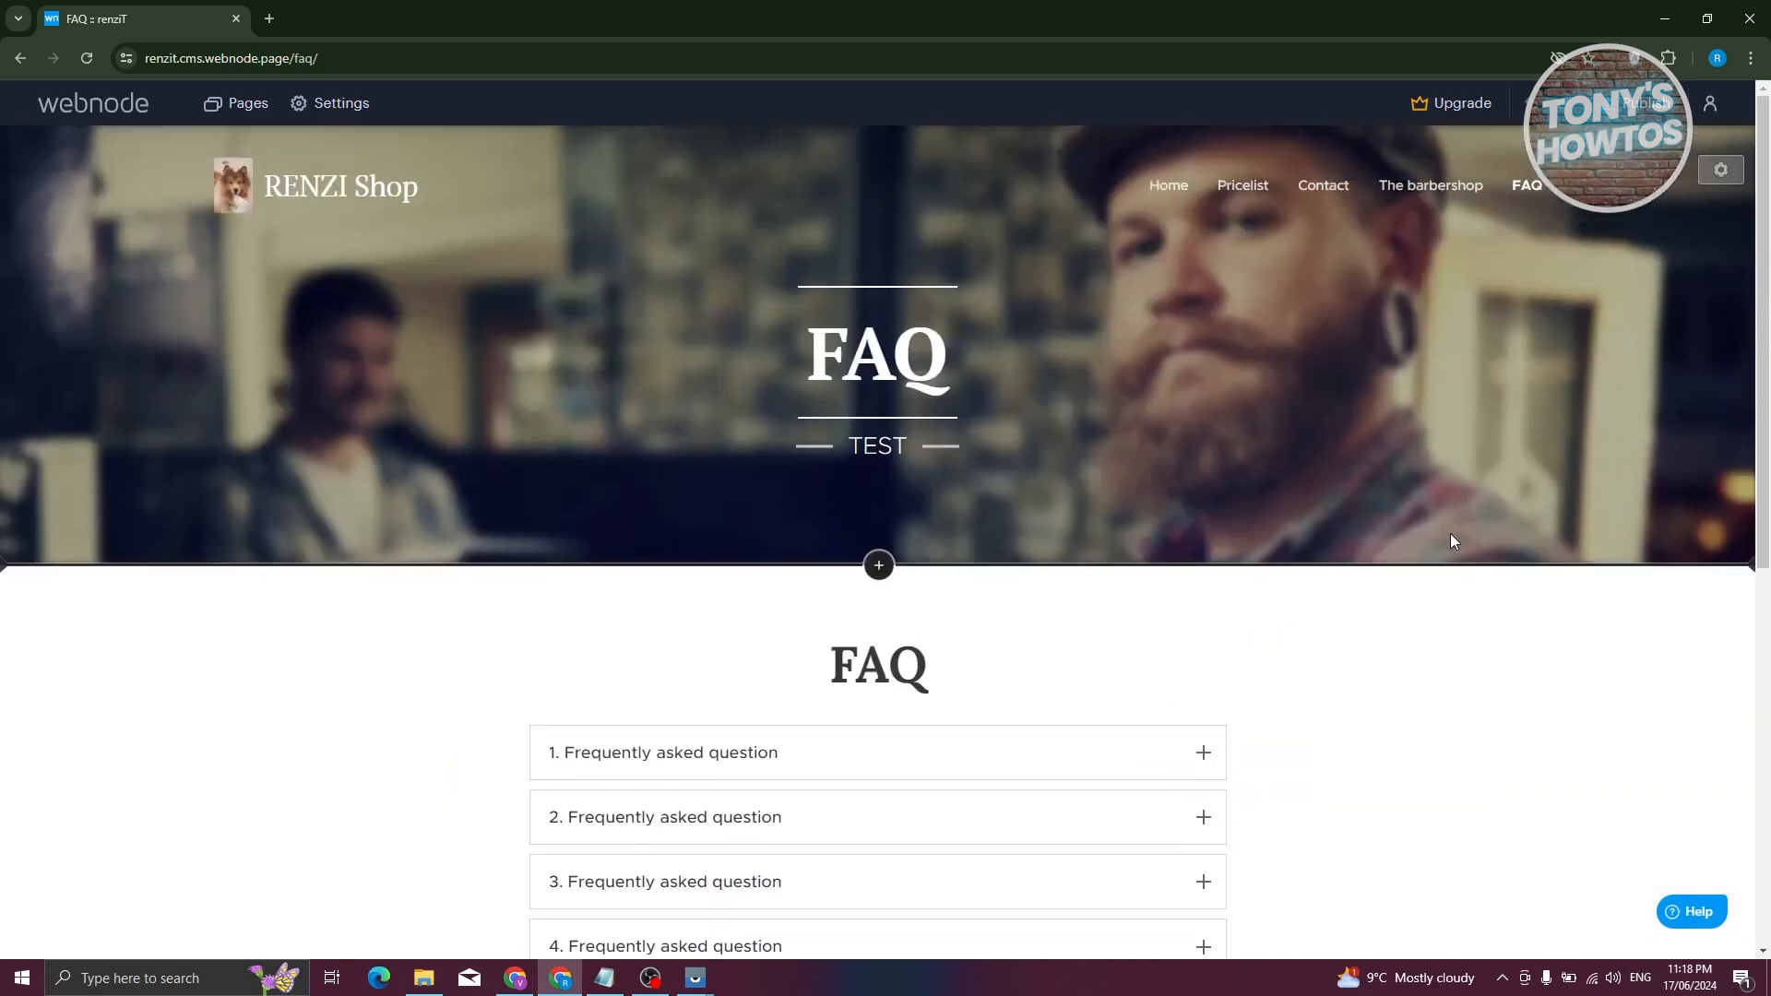
left_click(320, 104)
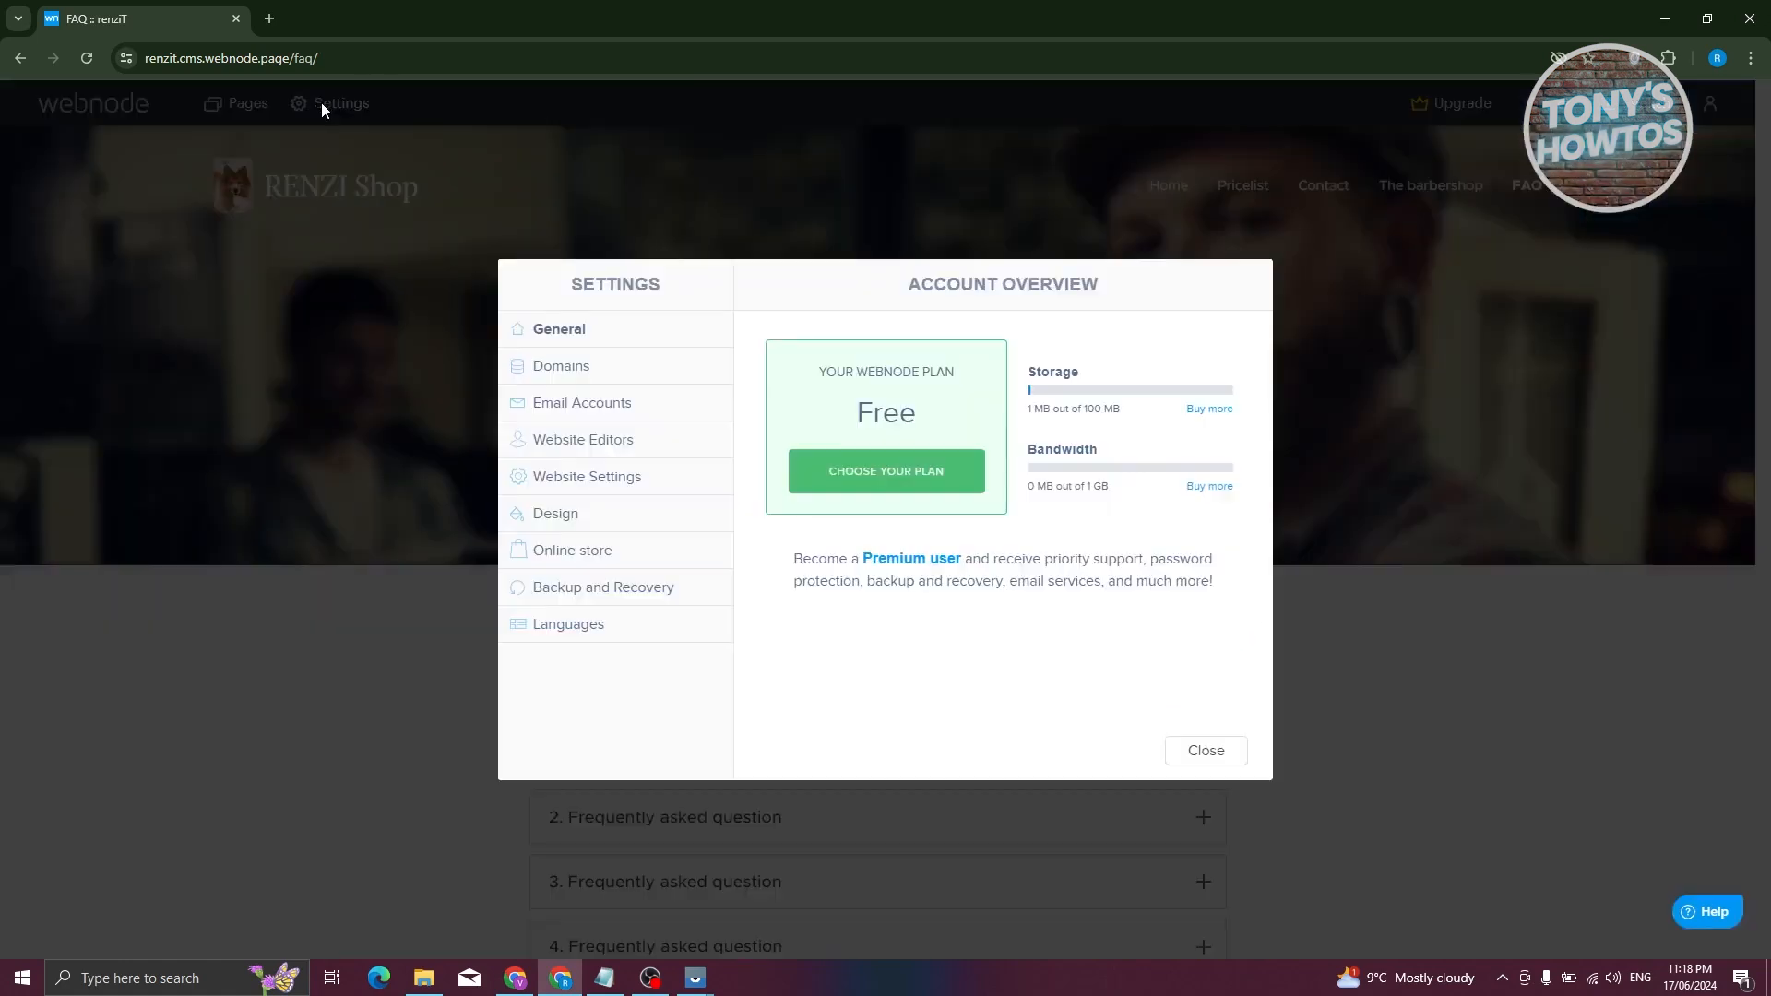
left_click(554, 387)
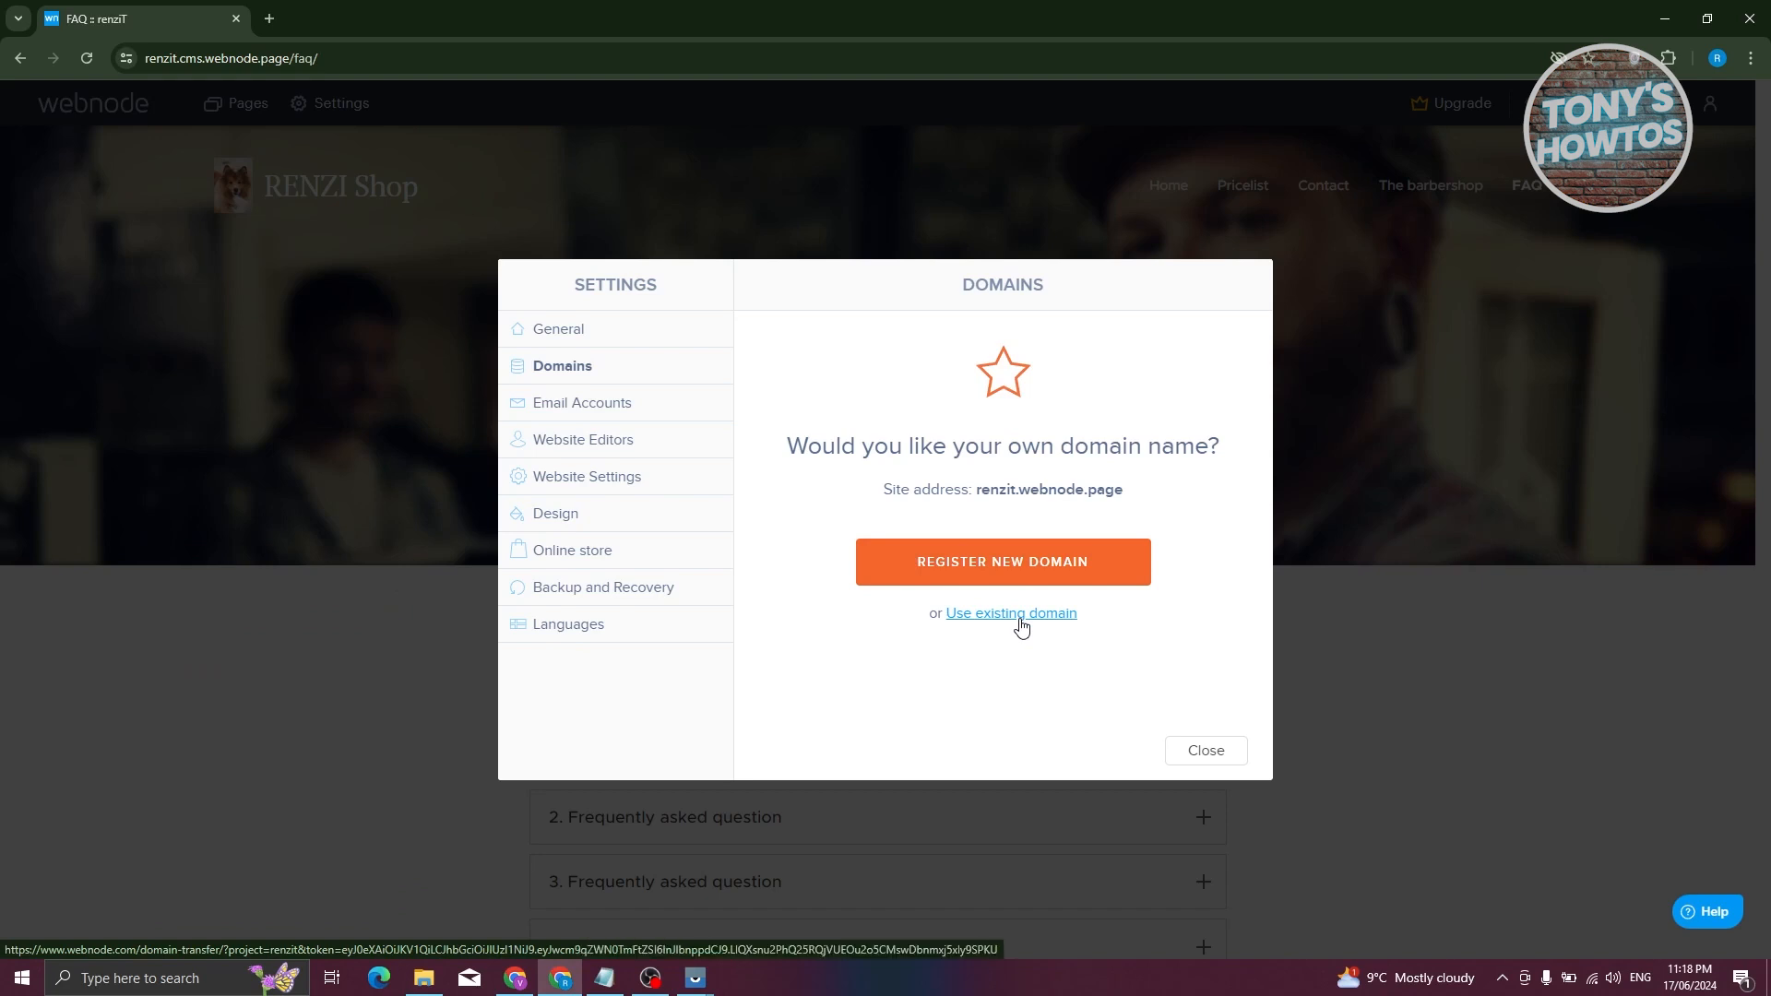
left_click(612, 403)
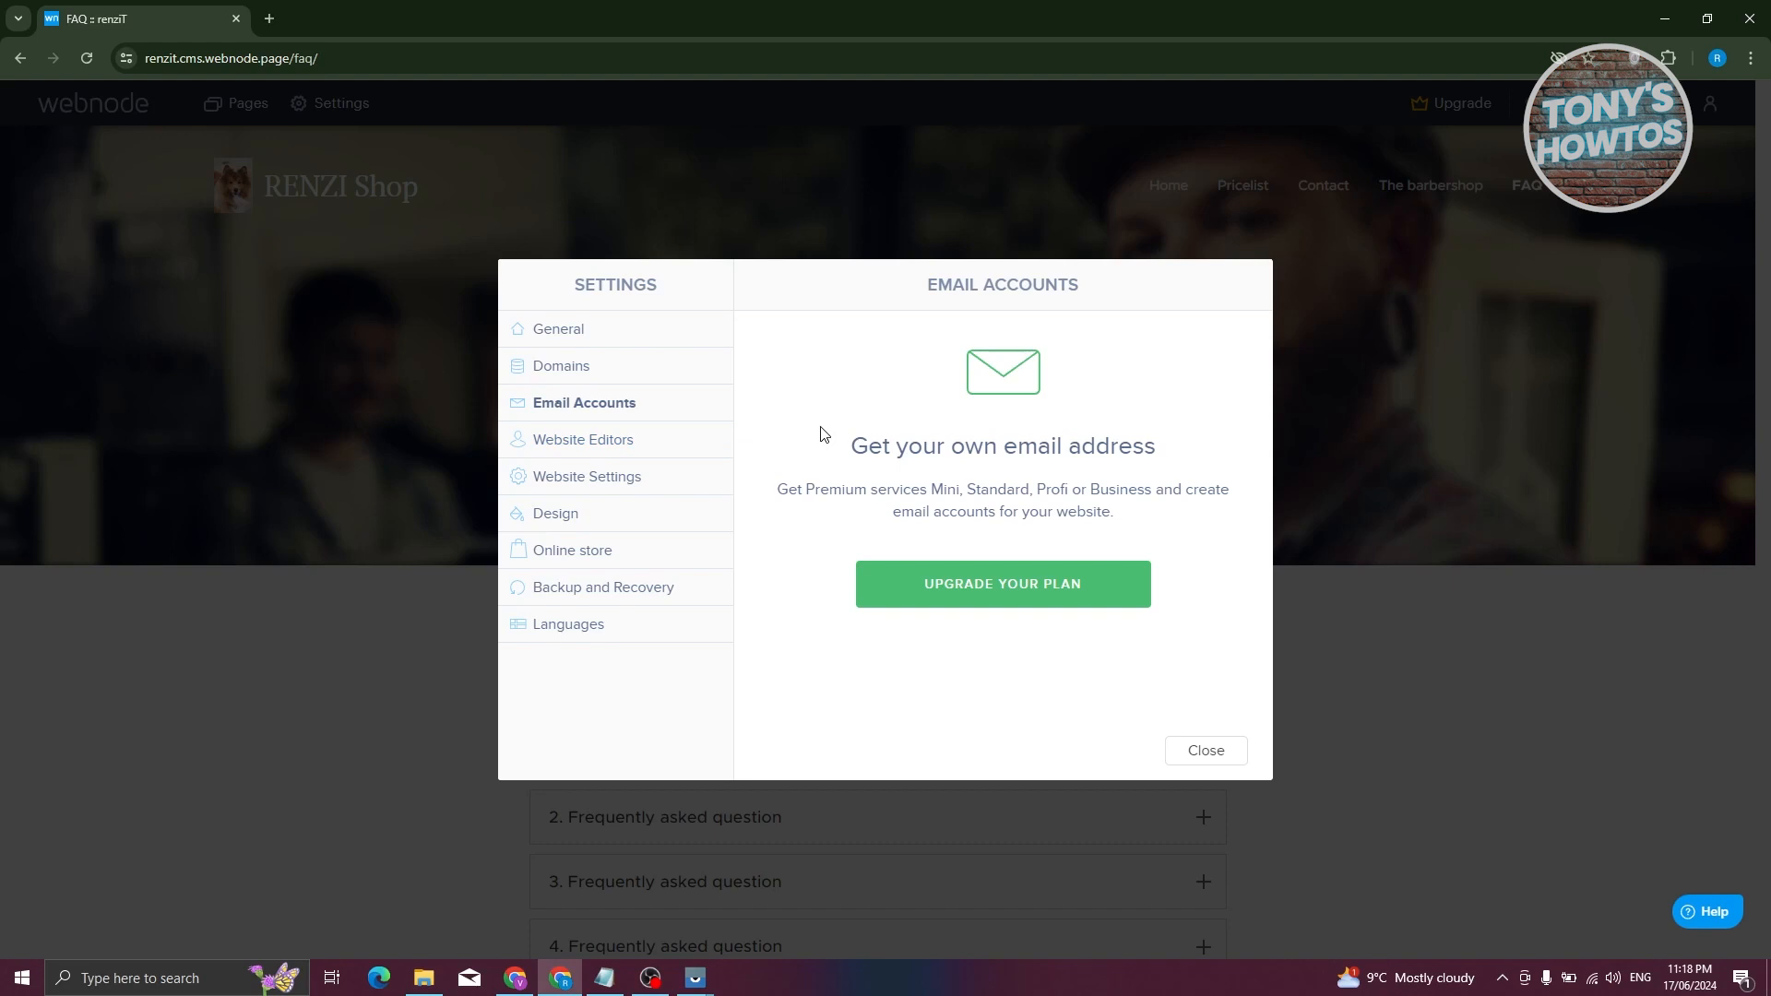
left_click(564, 449)
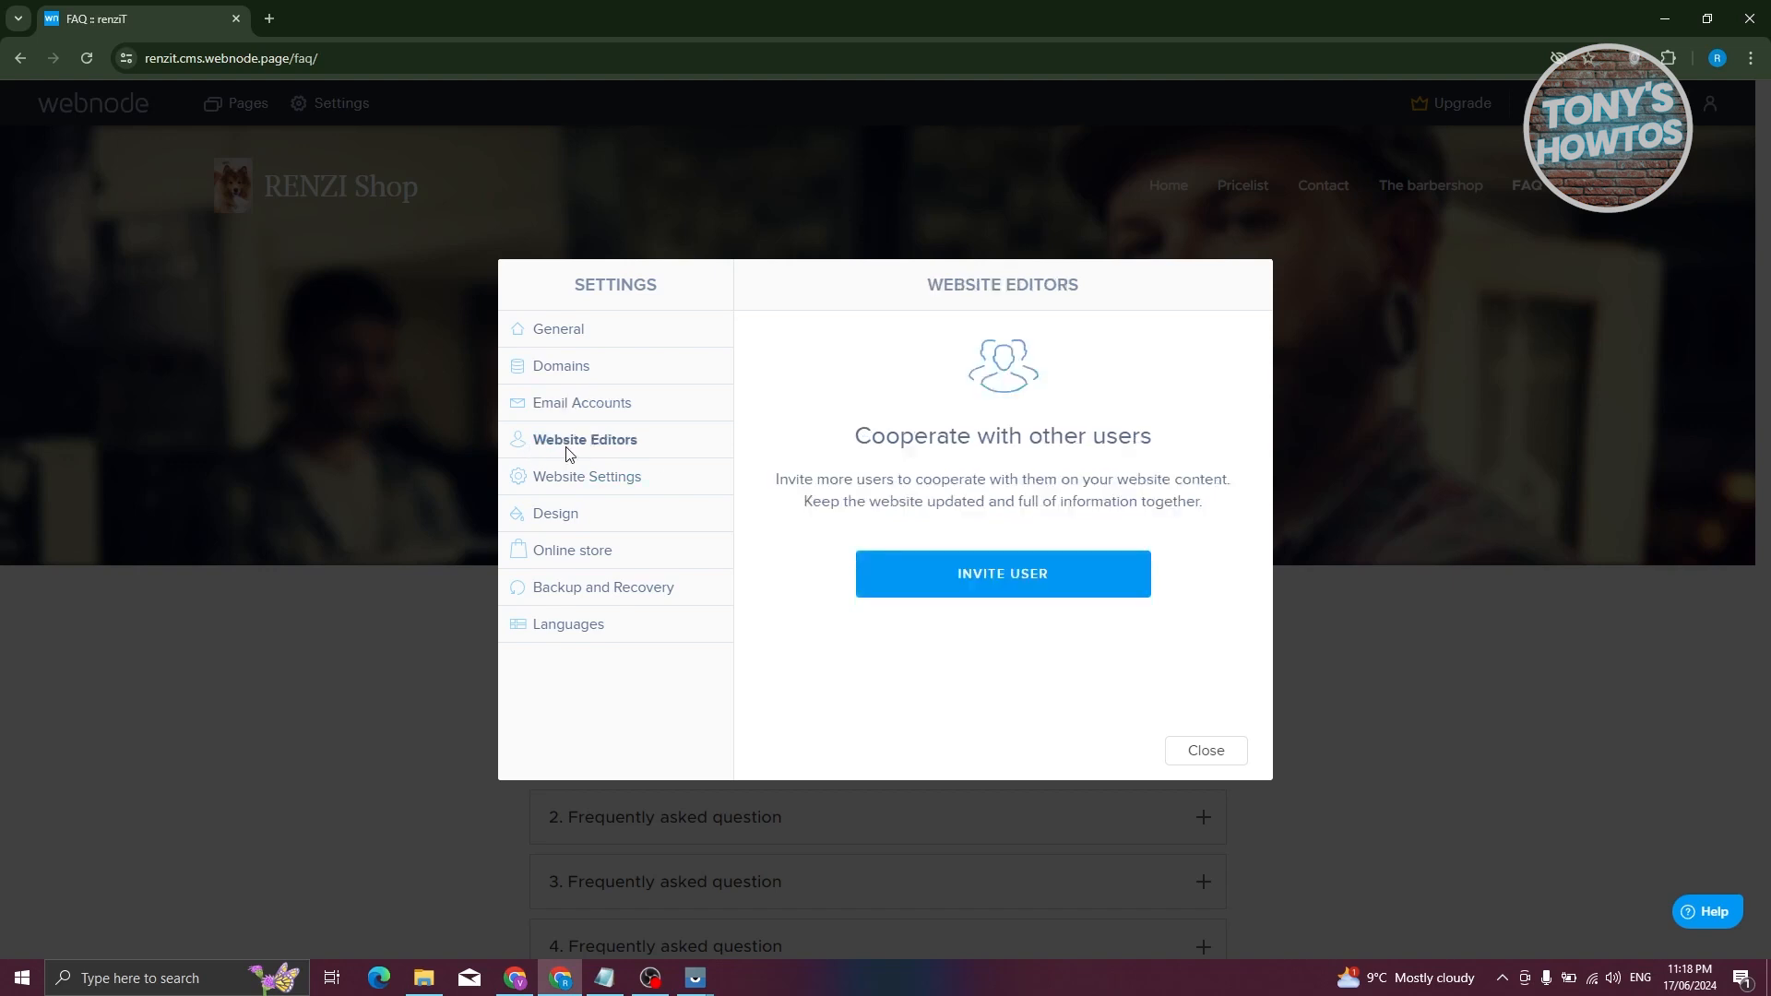
left_click(631, 489)
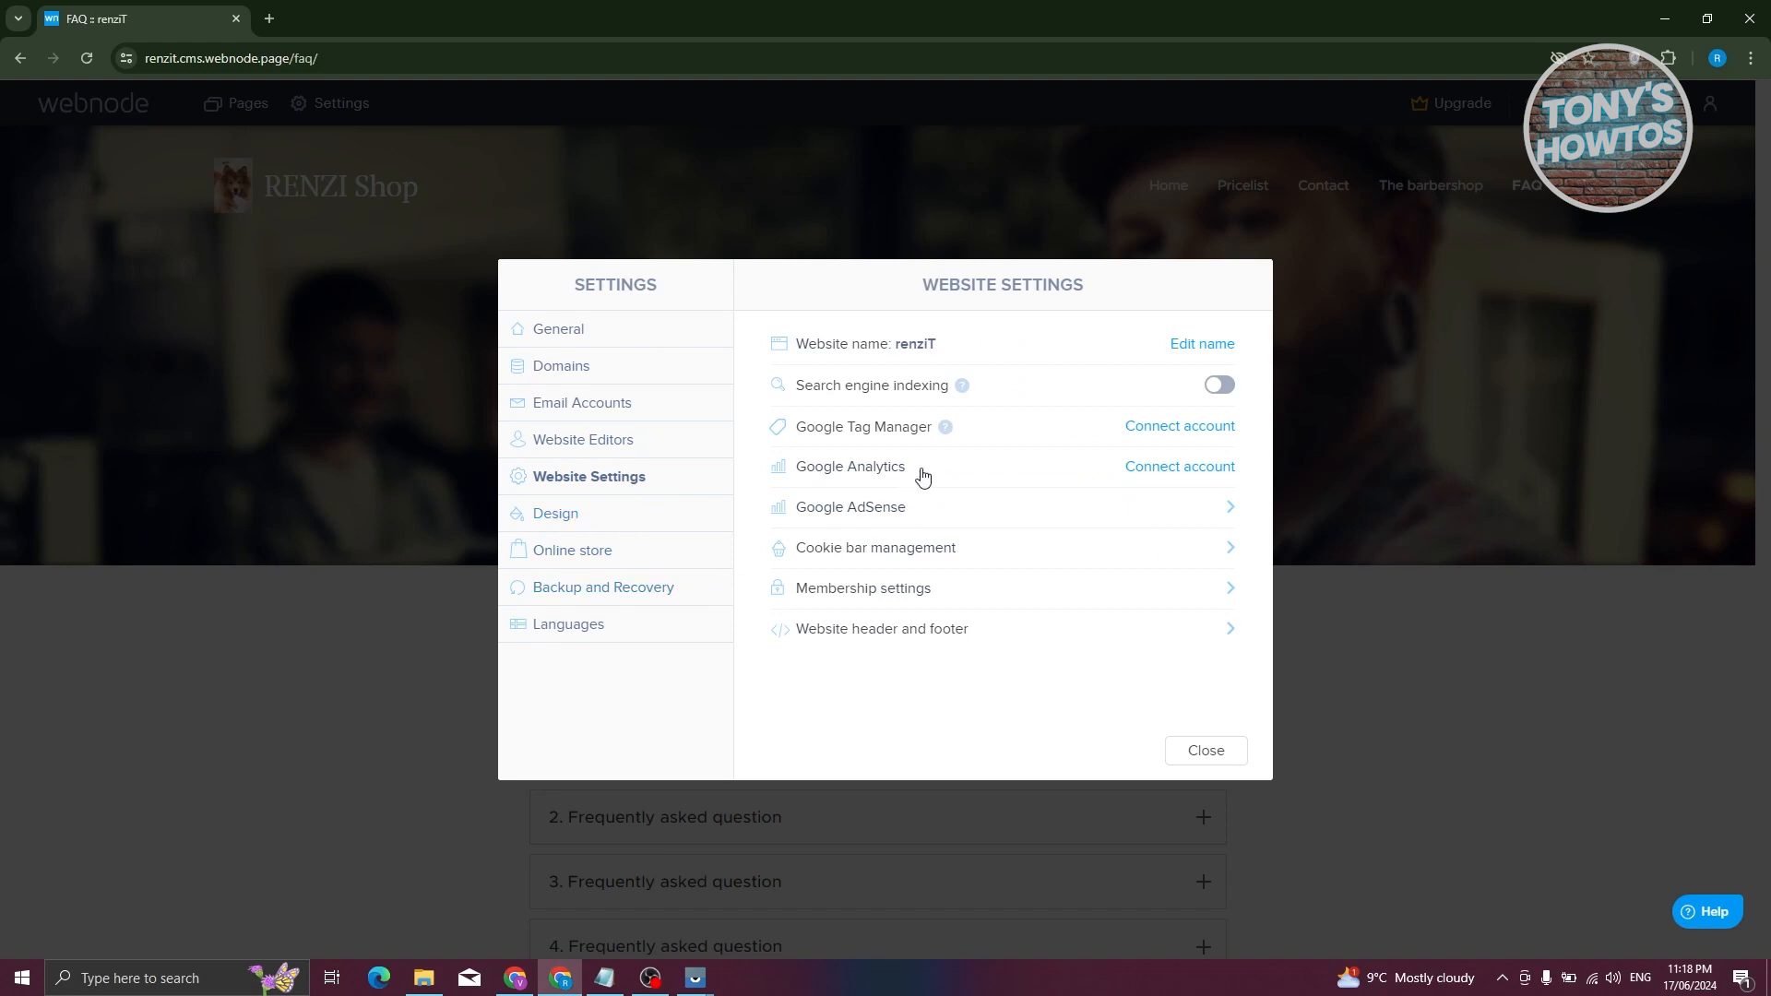
left_click(575, 513)
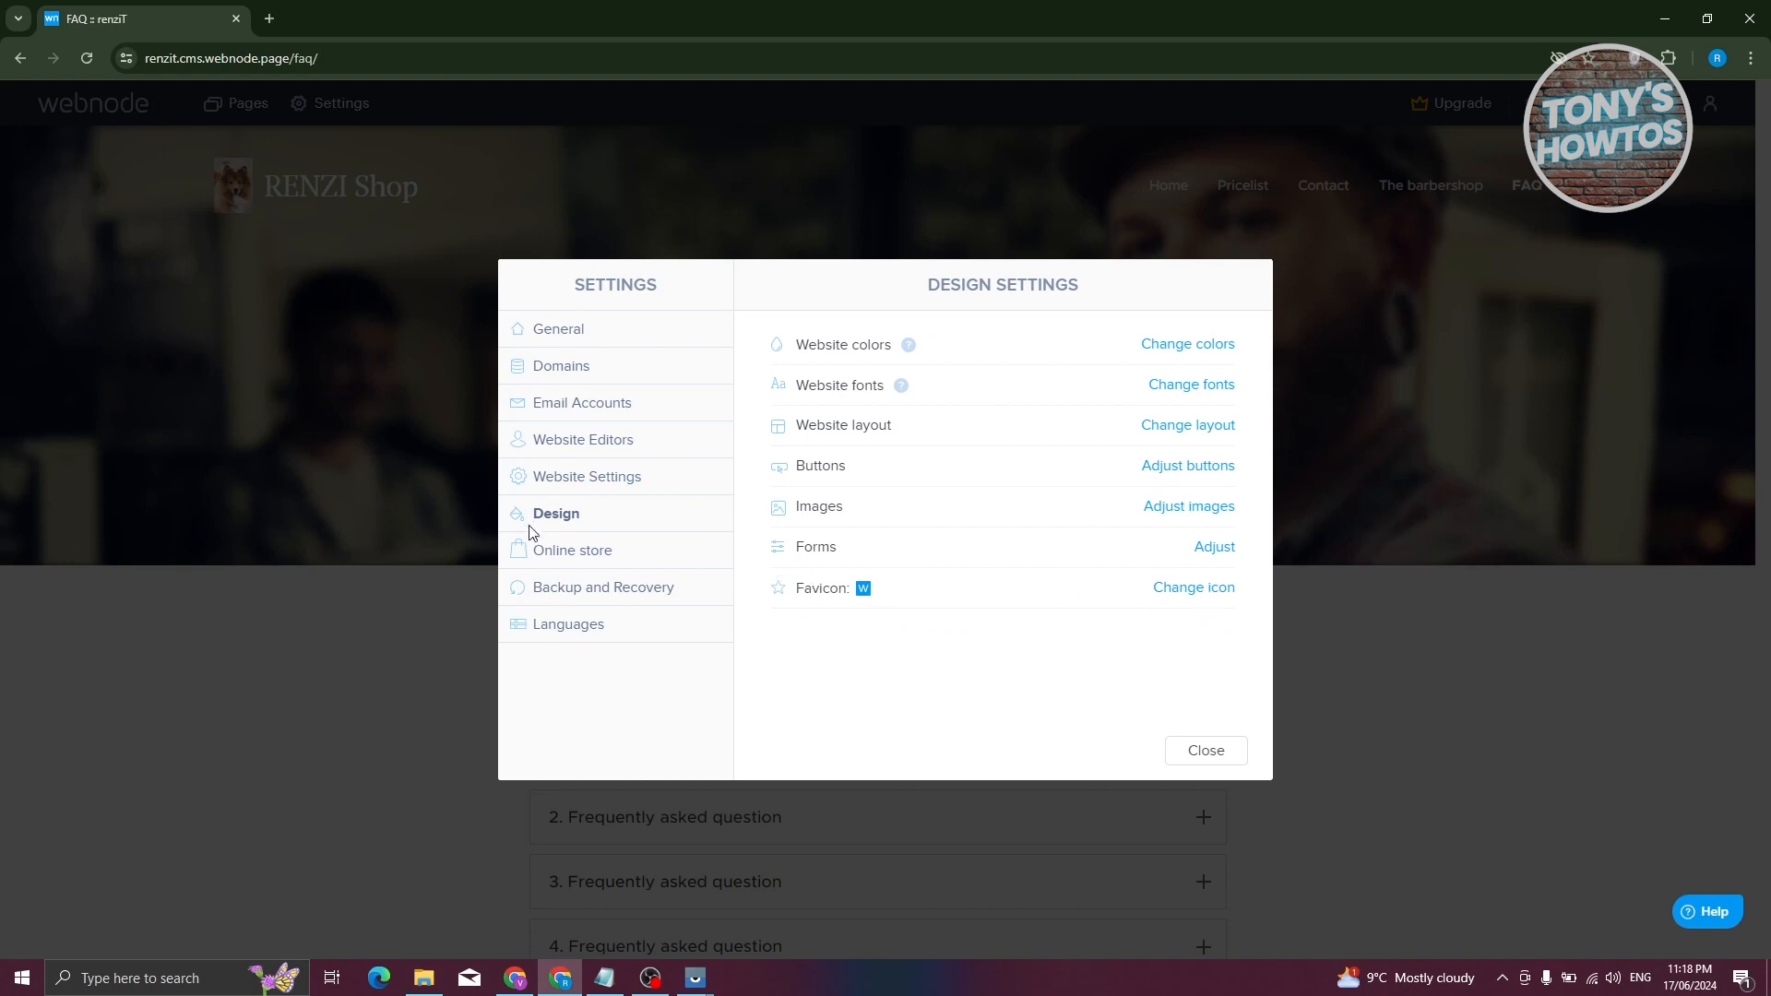
left_click(569, 551)
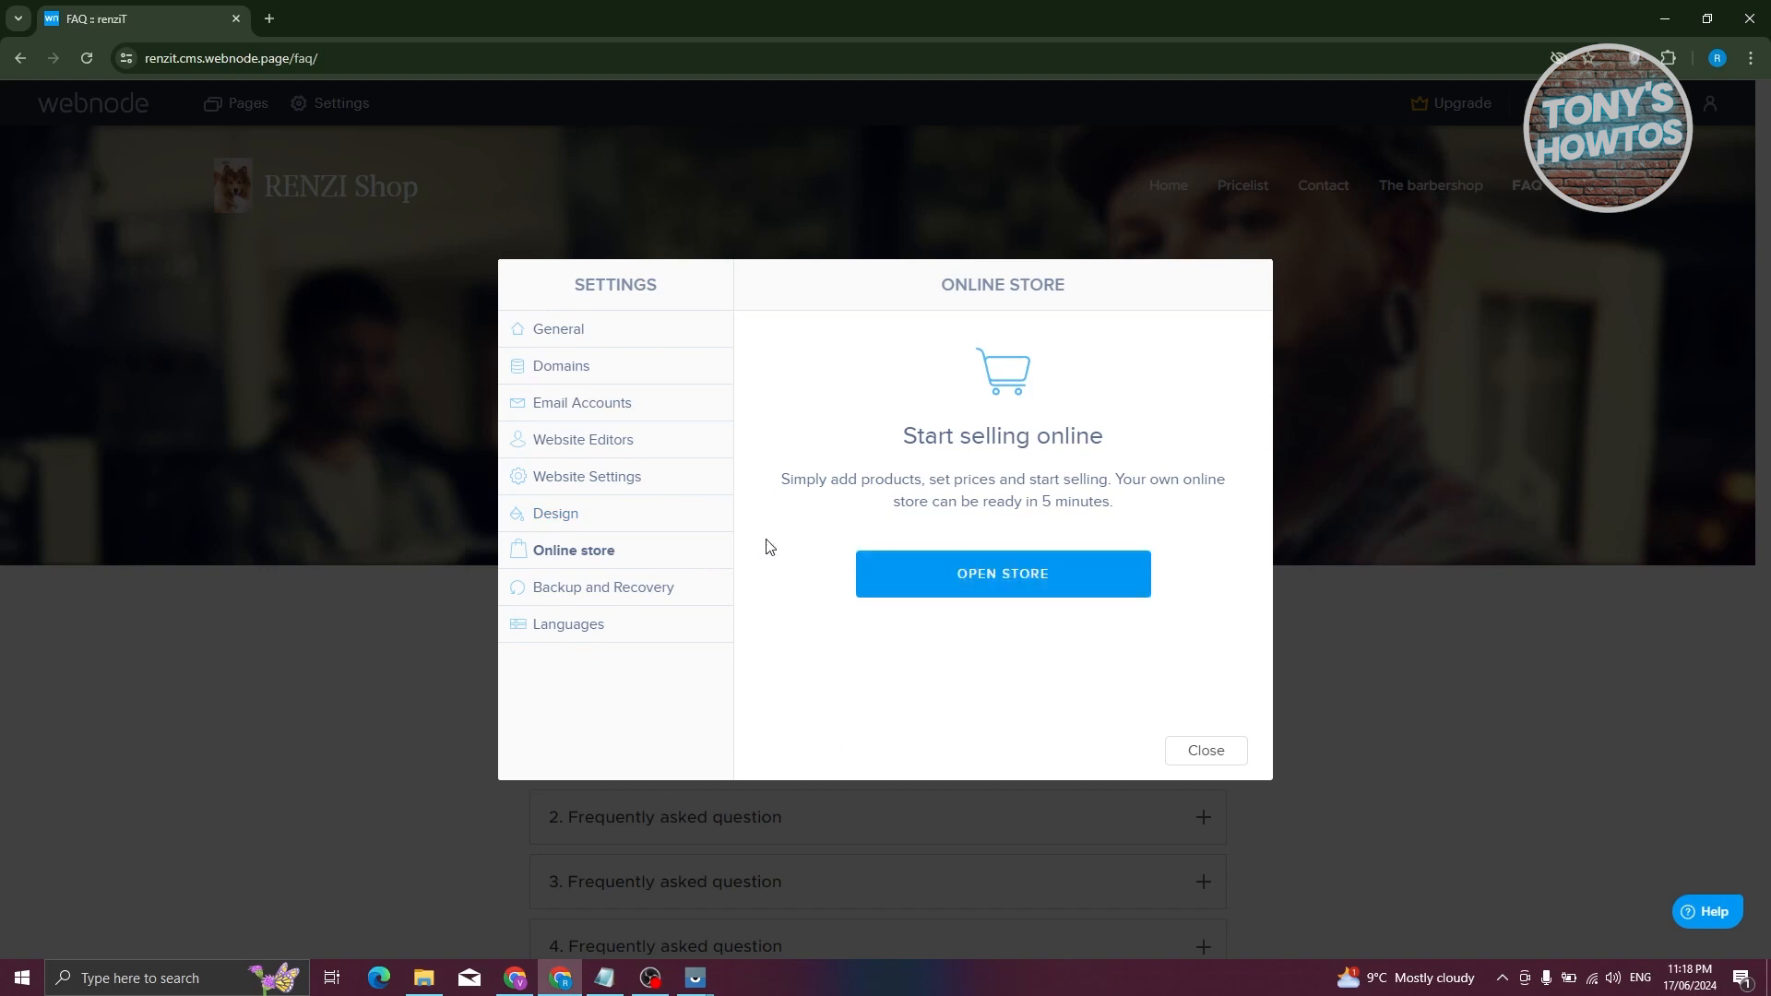
left_click(611, 595)
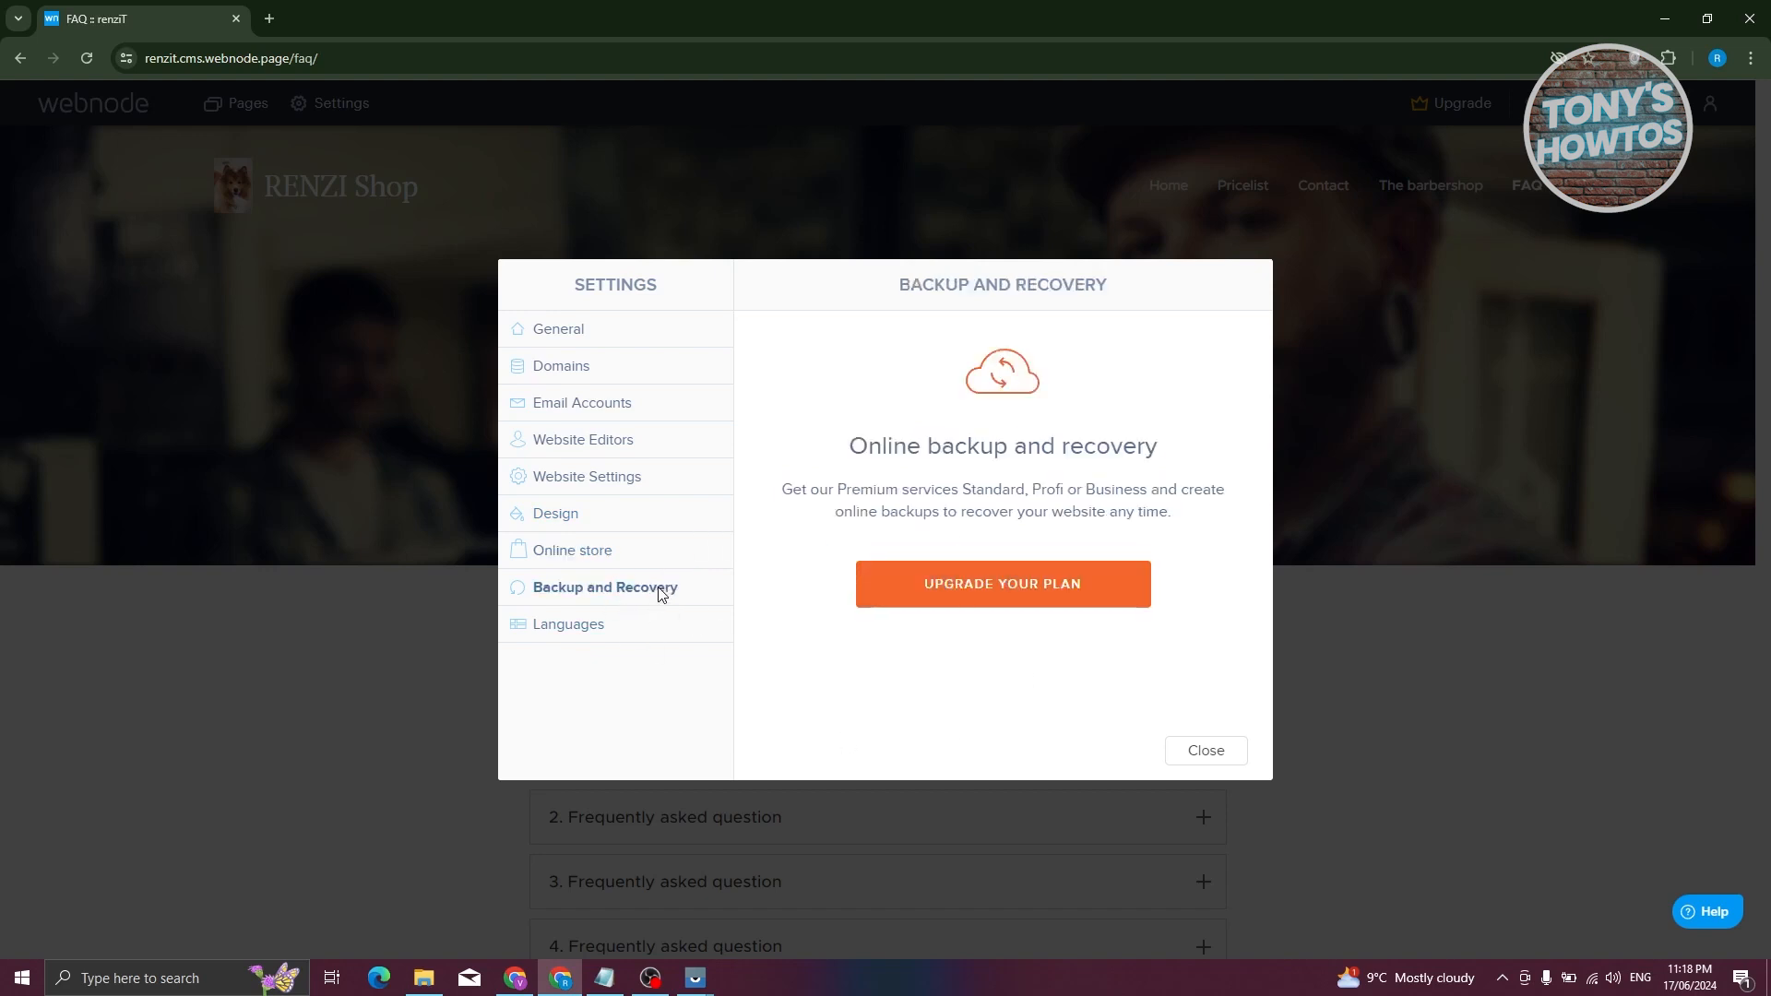
left_click(607, 629)
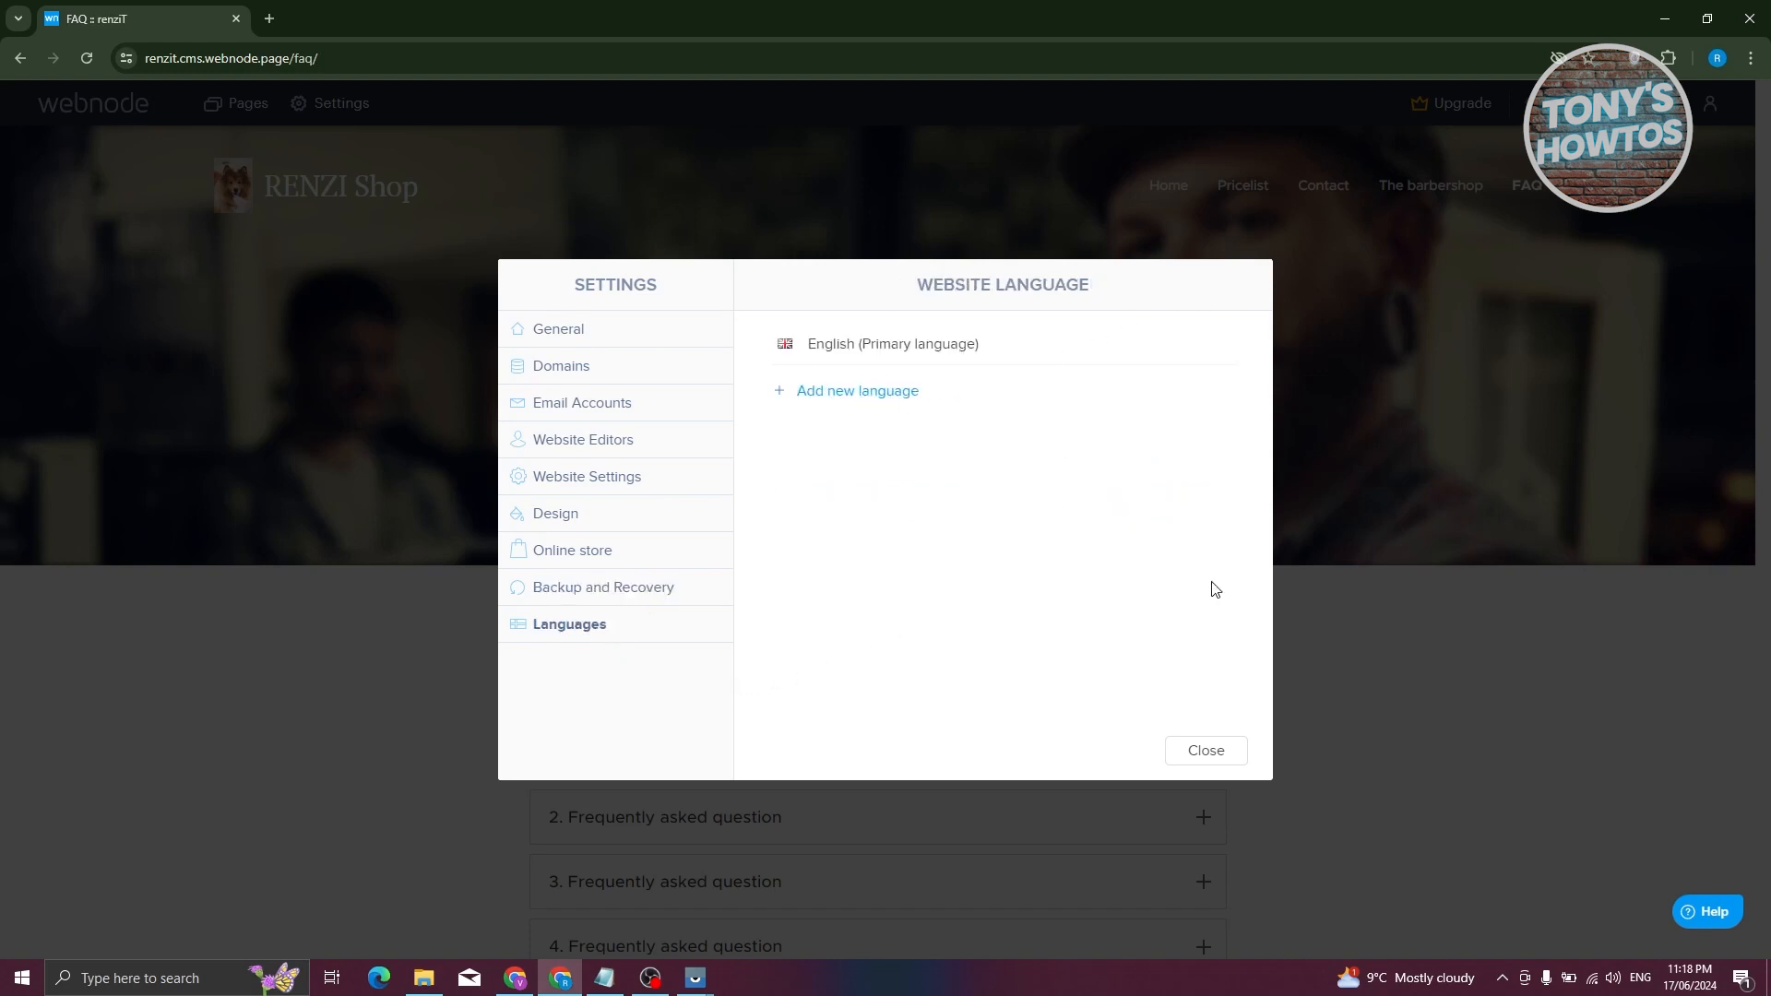
left_click(1229, 762)
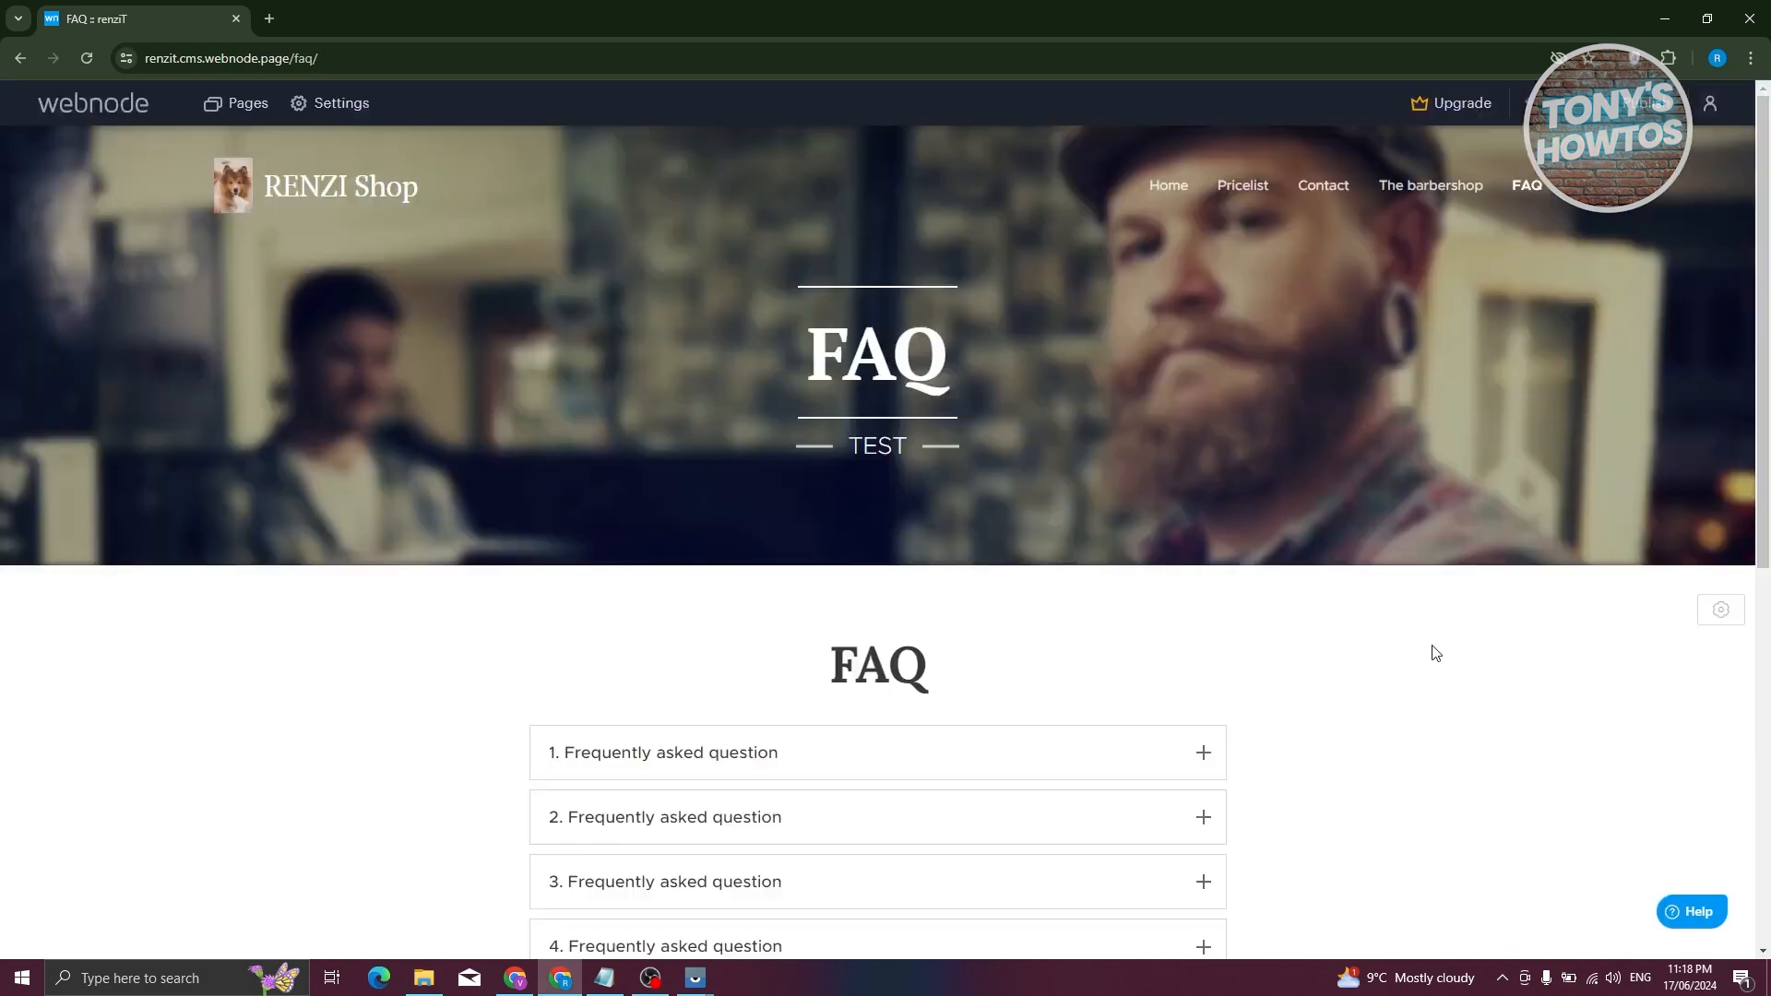
- Open the PROFI, STANDARD, MINI and LIMITED pricing plans in a new tab, then the account menu on the FAQ editor
left_click(1460, 106)
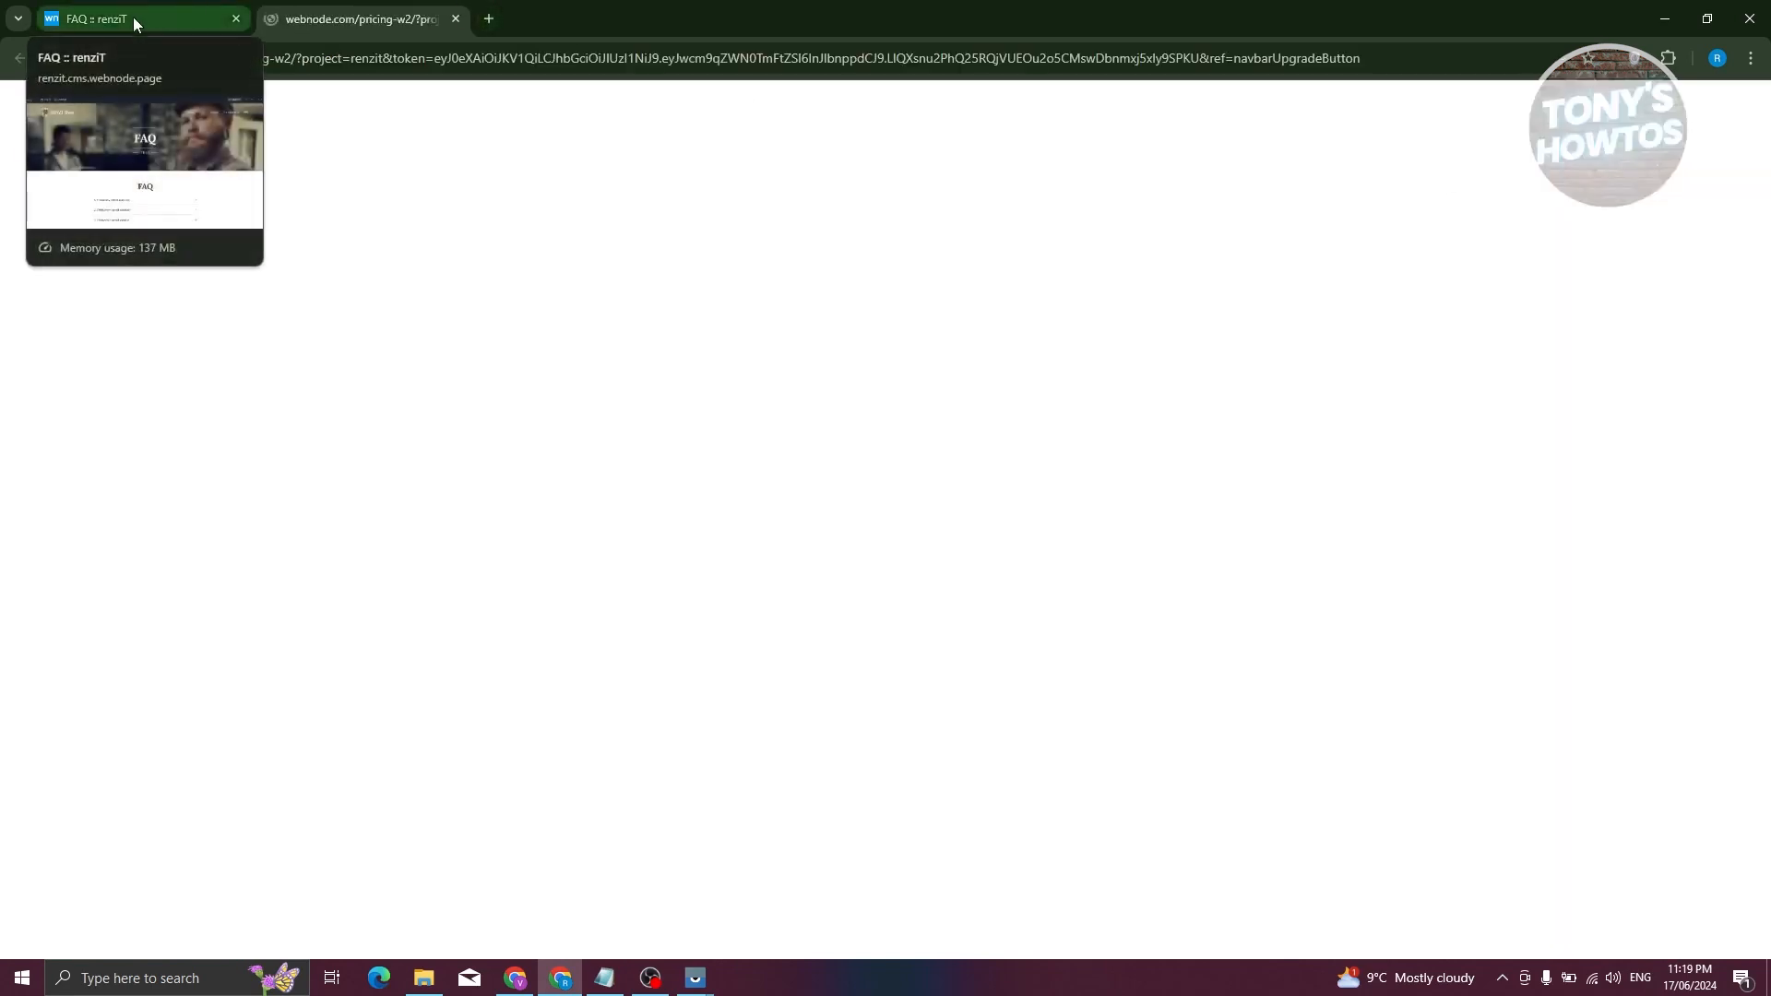
scroll(484, 530, "down", 2)
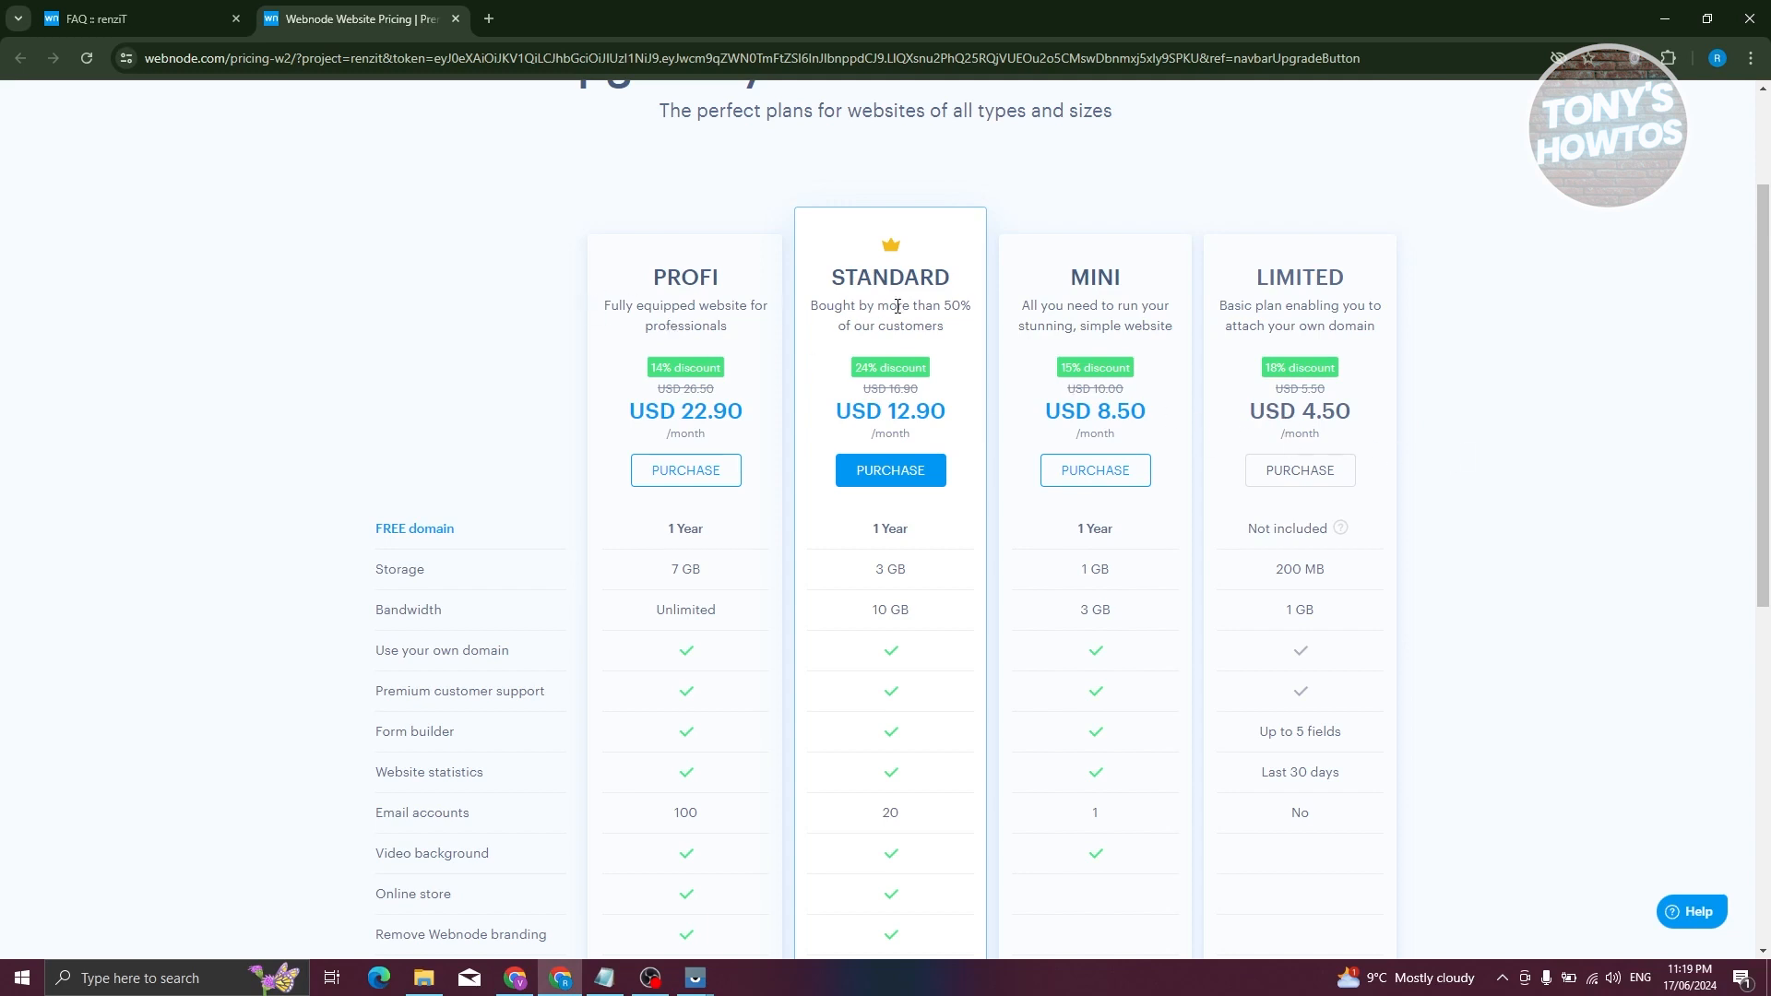
left_click(102, 19)
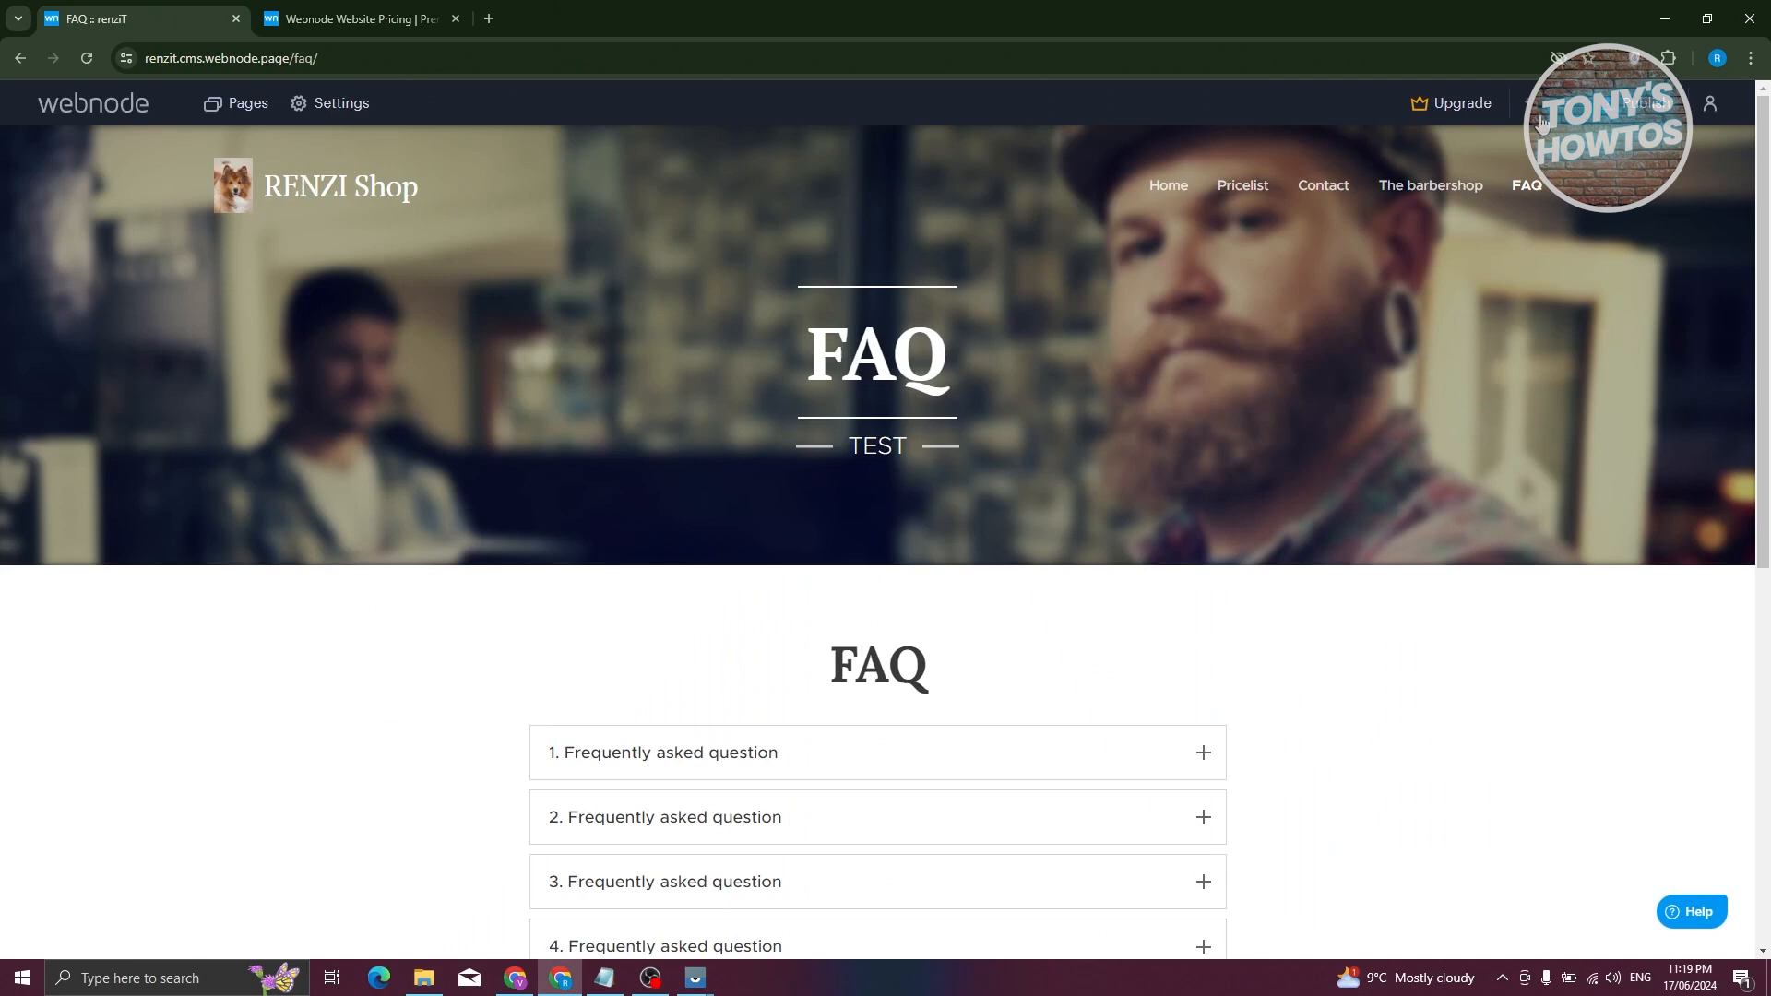
left_click(1712, 115)
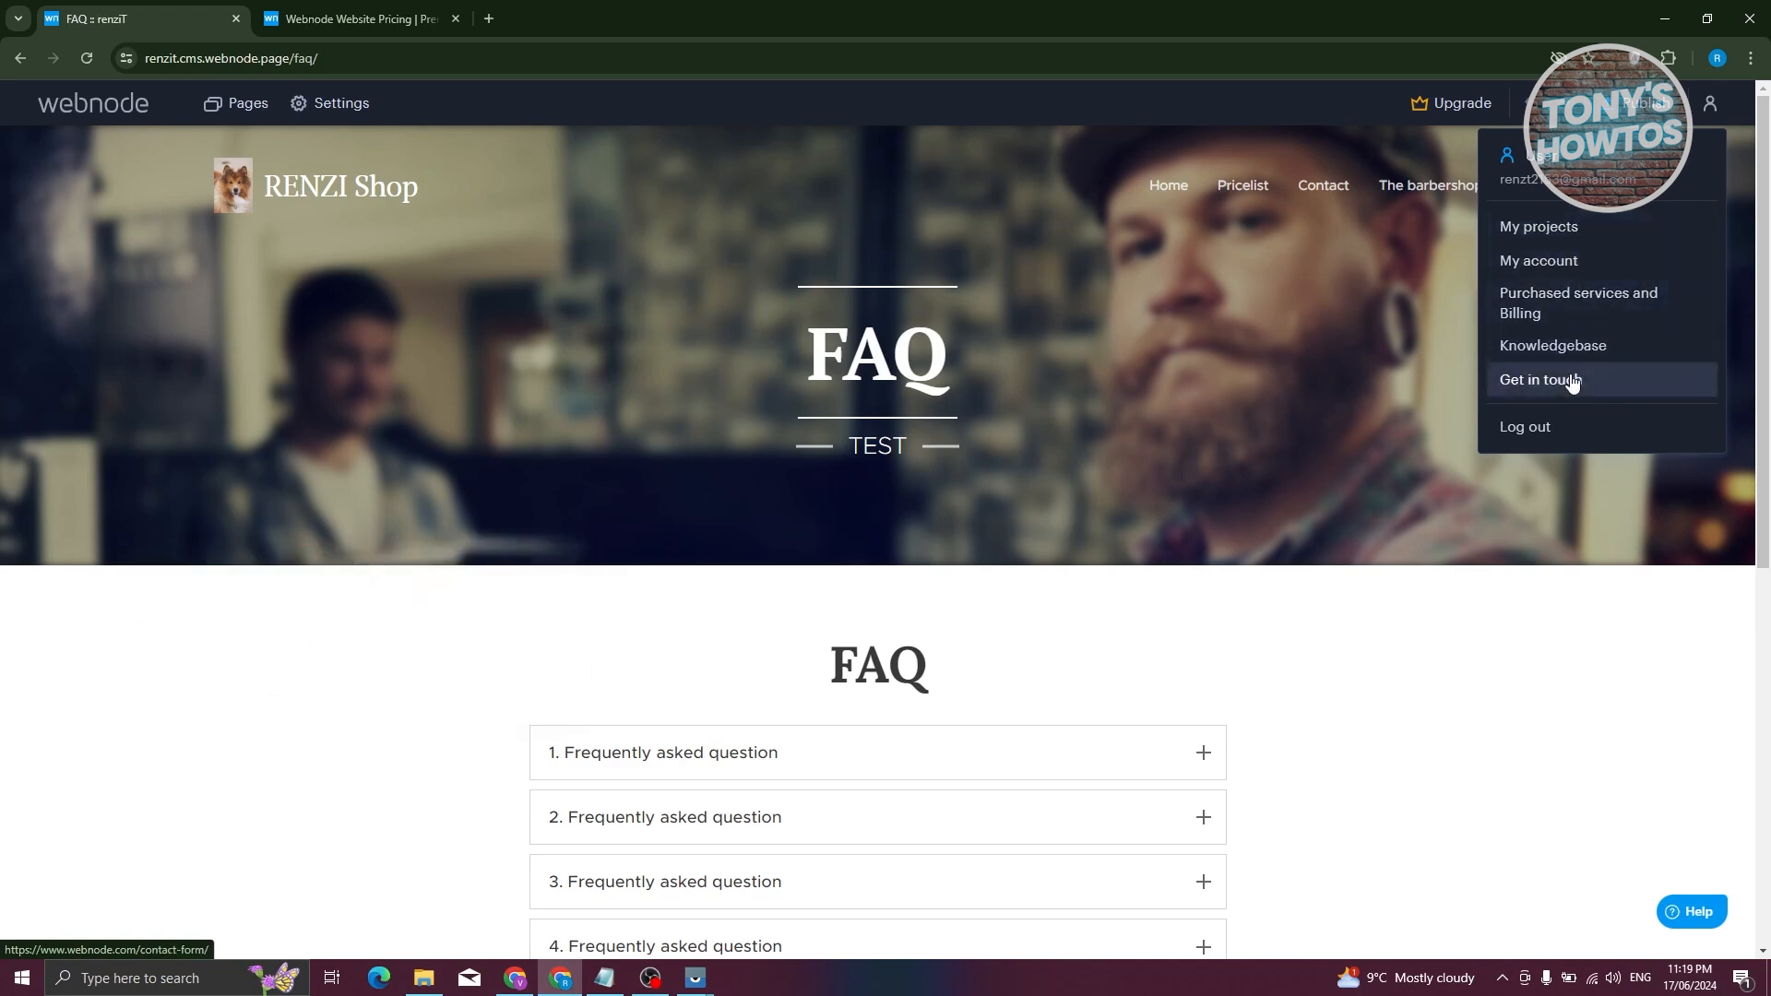
- Replace the pricing tab with My projects (listing renziT), dismissing the promotion, then return to the FAQ editor
right_click(1559, 231)
left_click(1494, 247)
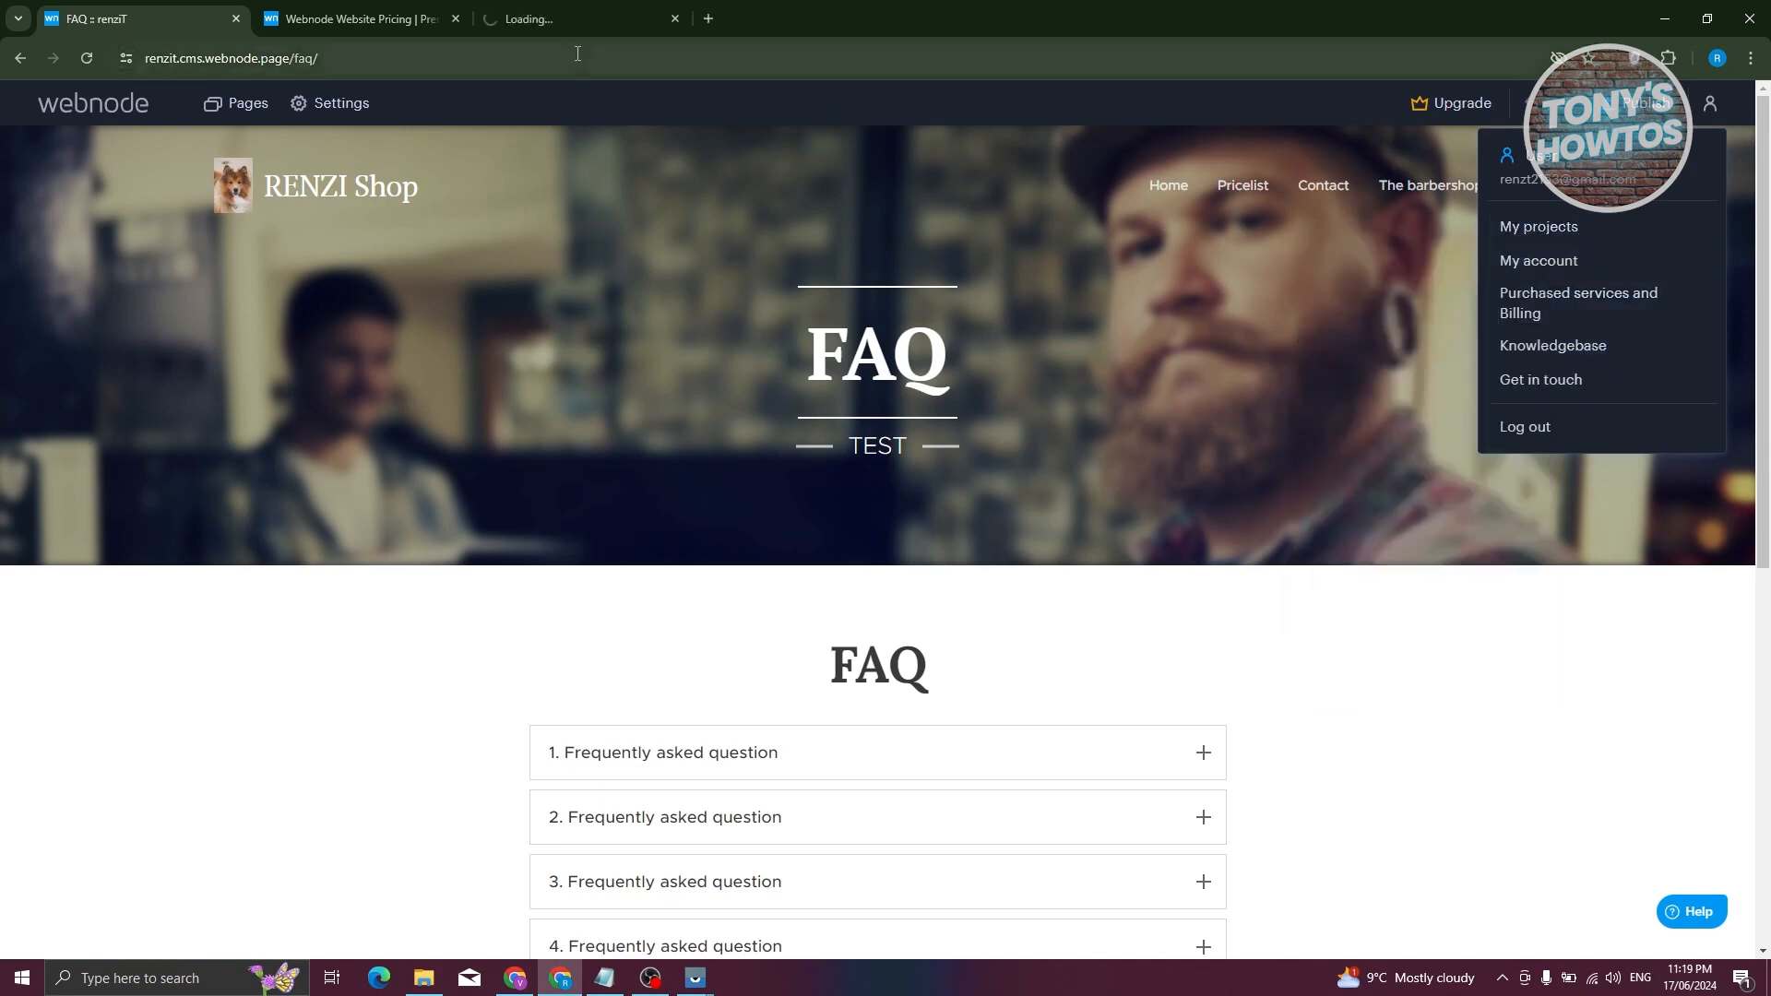
left_click(498, 17)
left_click(455, 19)
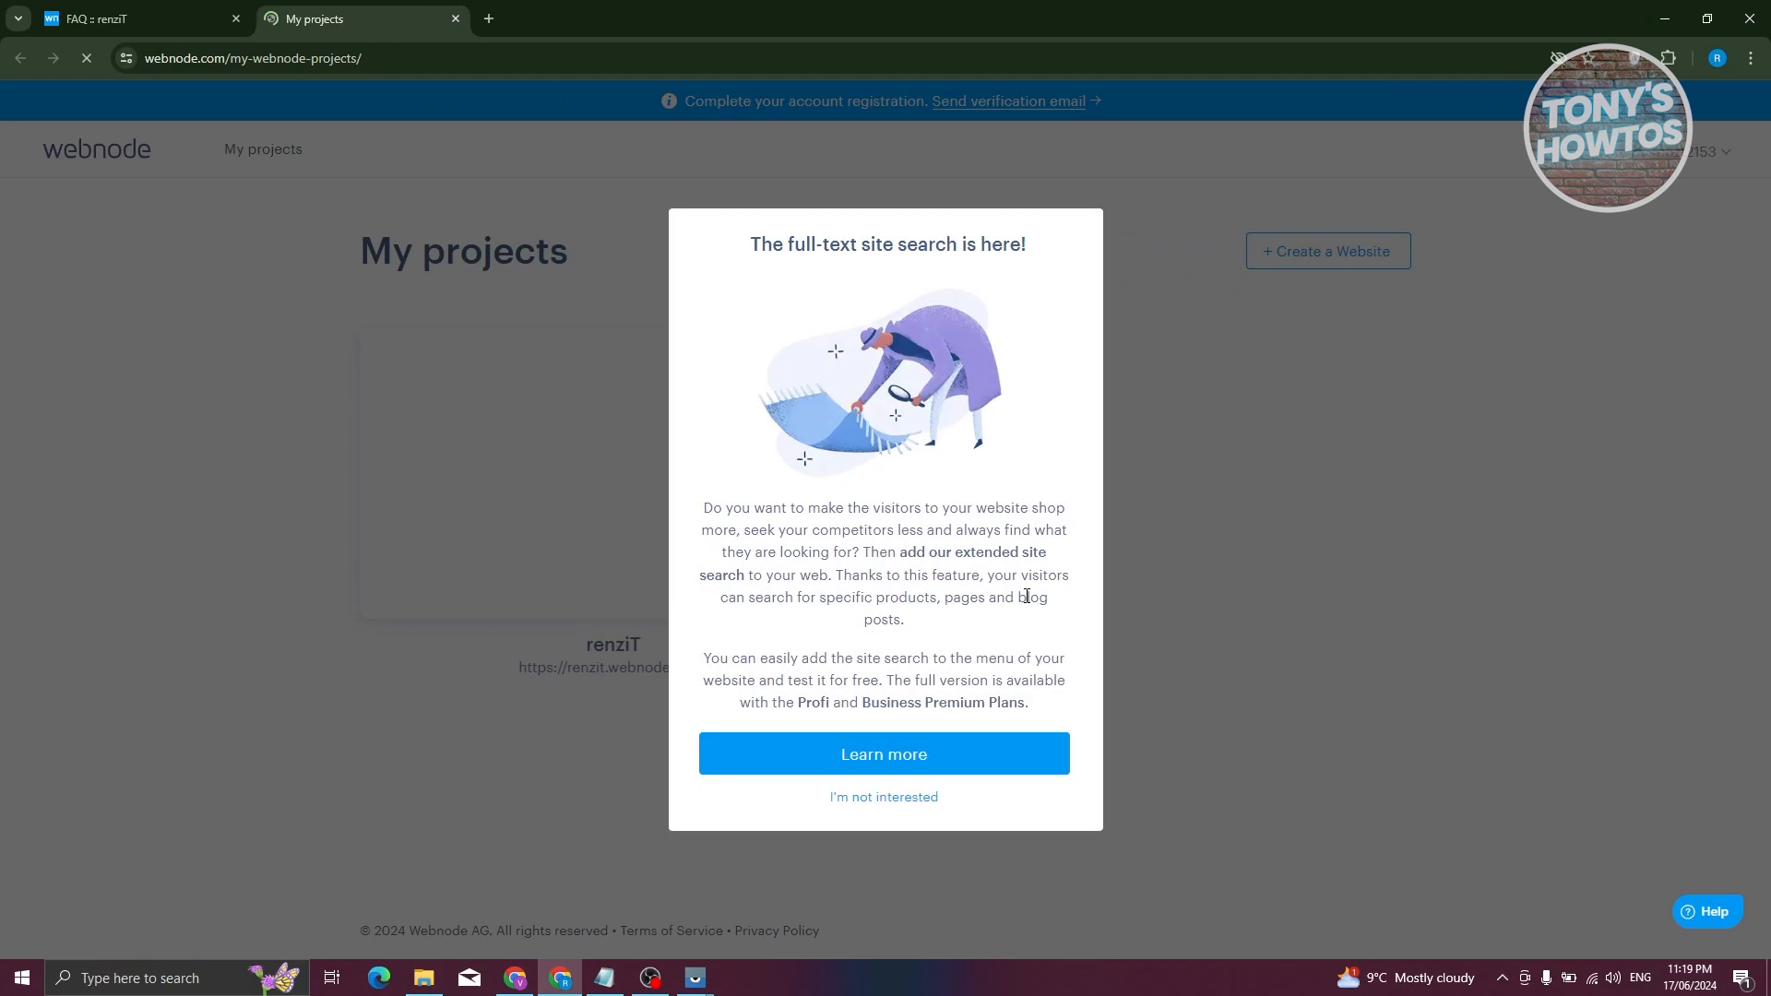
left_click(932, 805)
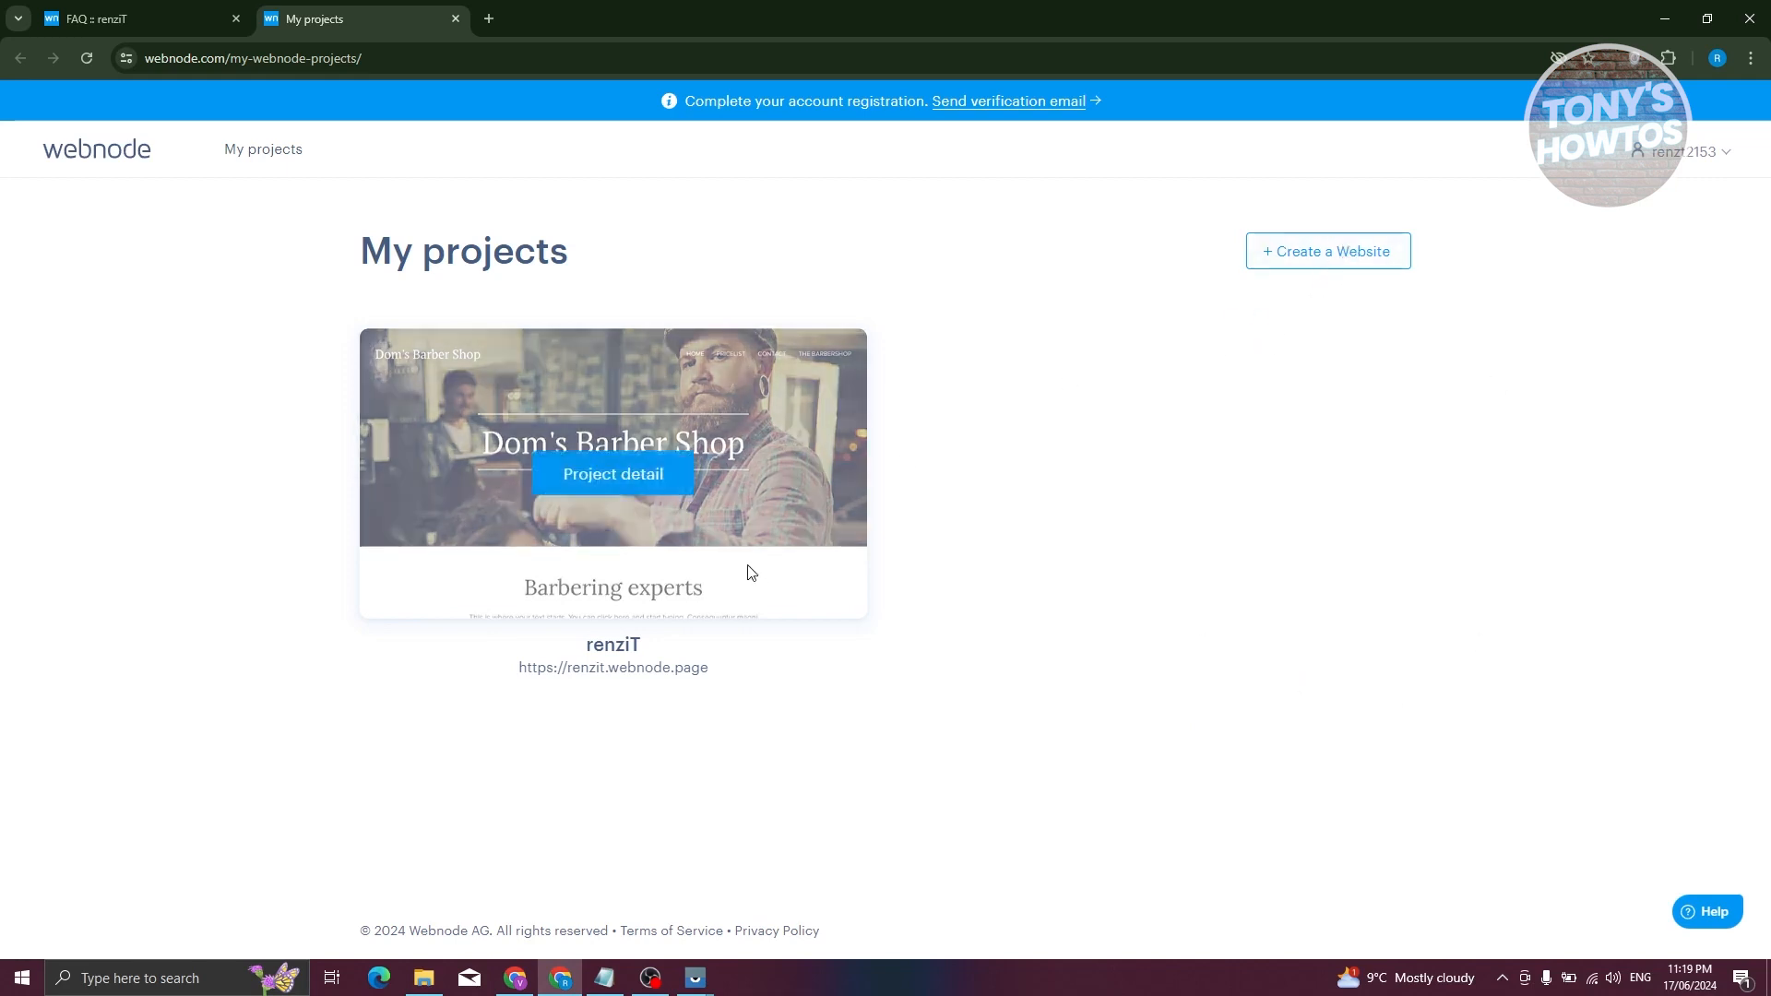
left_click(109, 18)
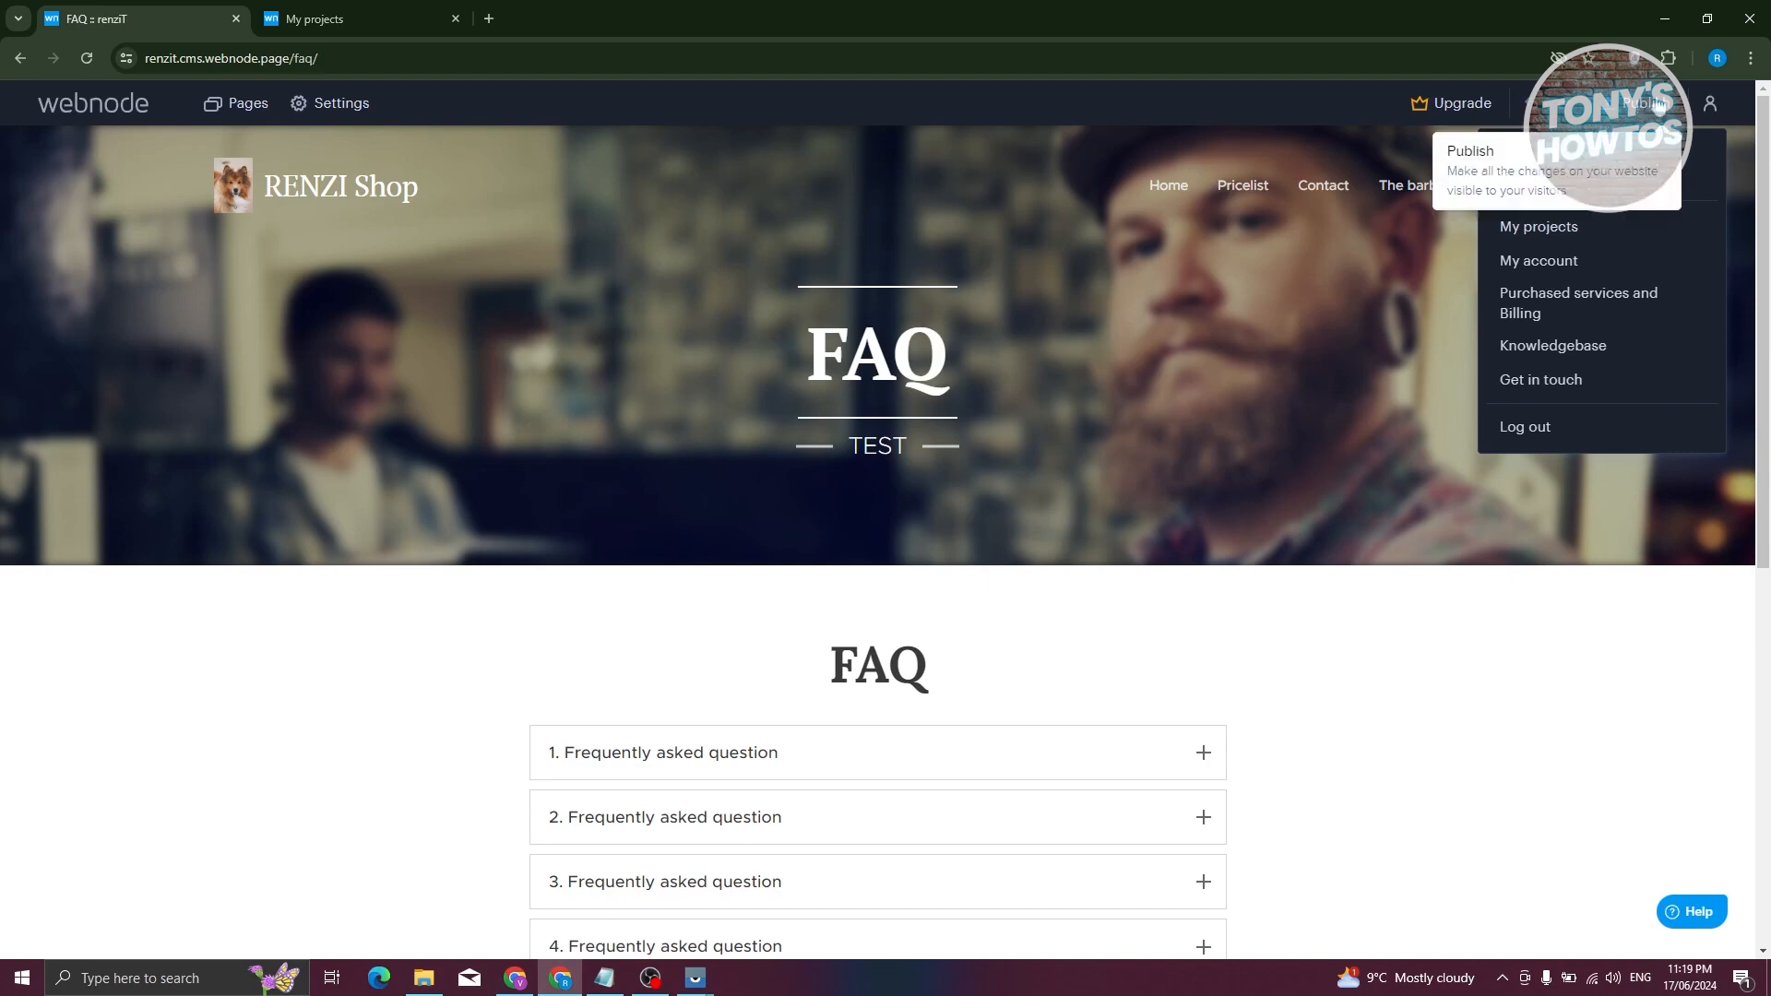
- Publish the website and copy the live link renzit.webnode.page/faq/
left_click(1646, 103)
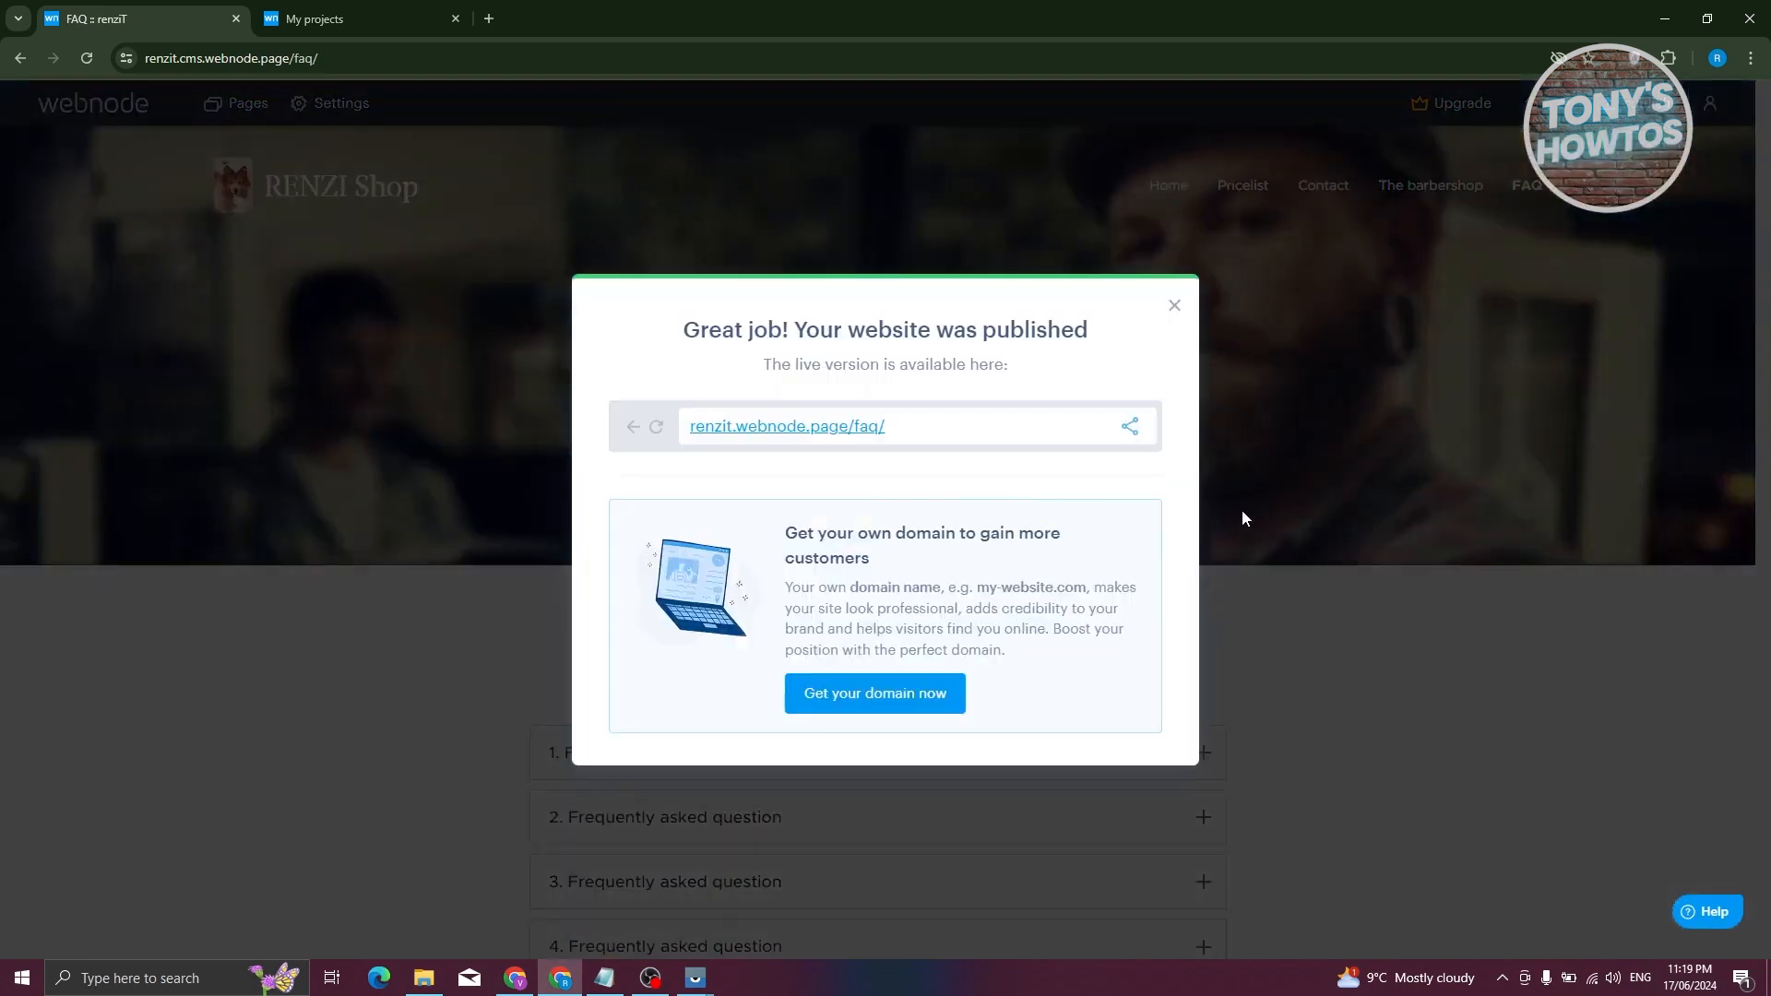
left_click(1130, 427)
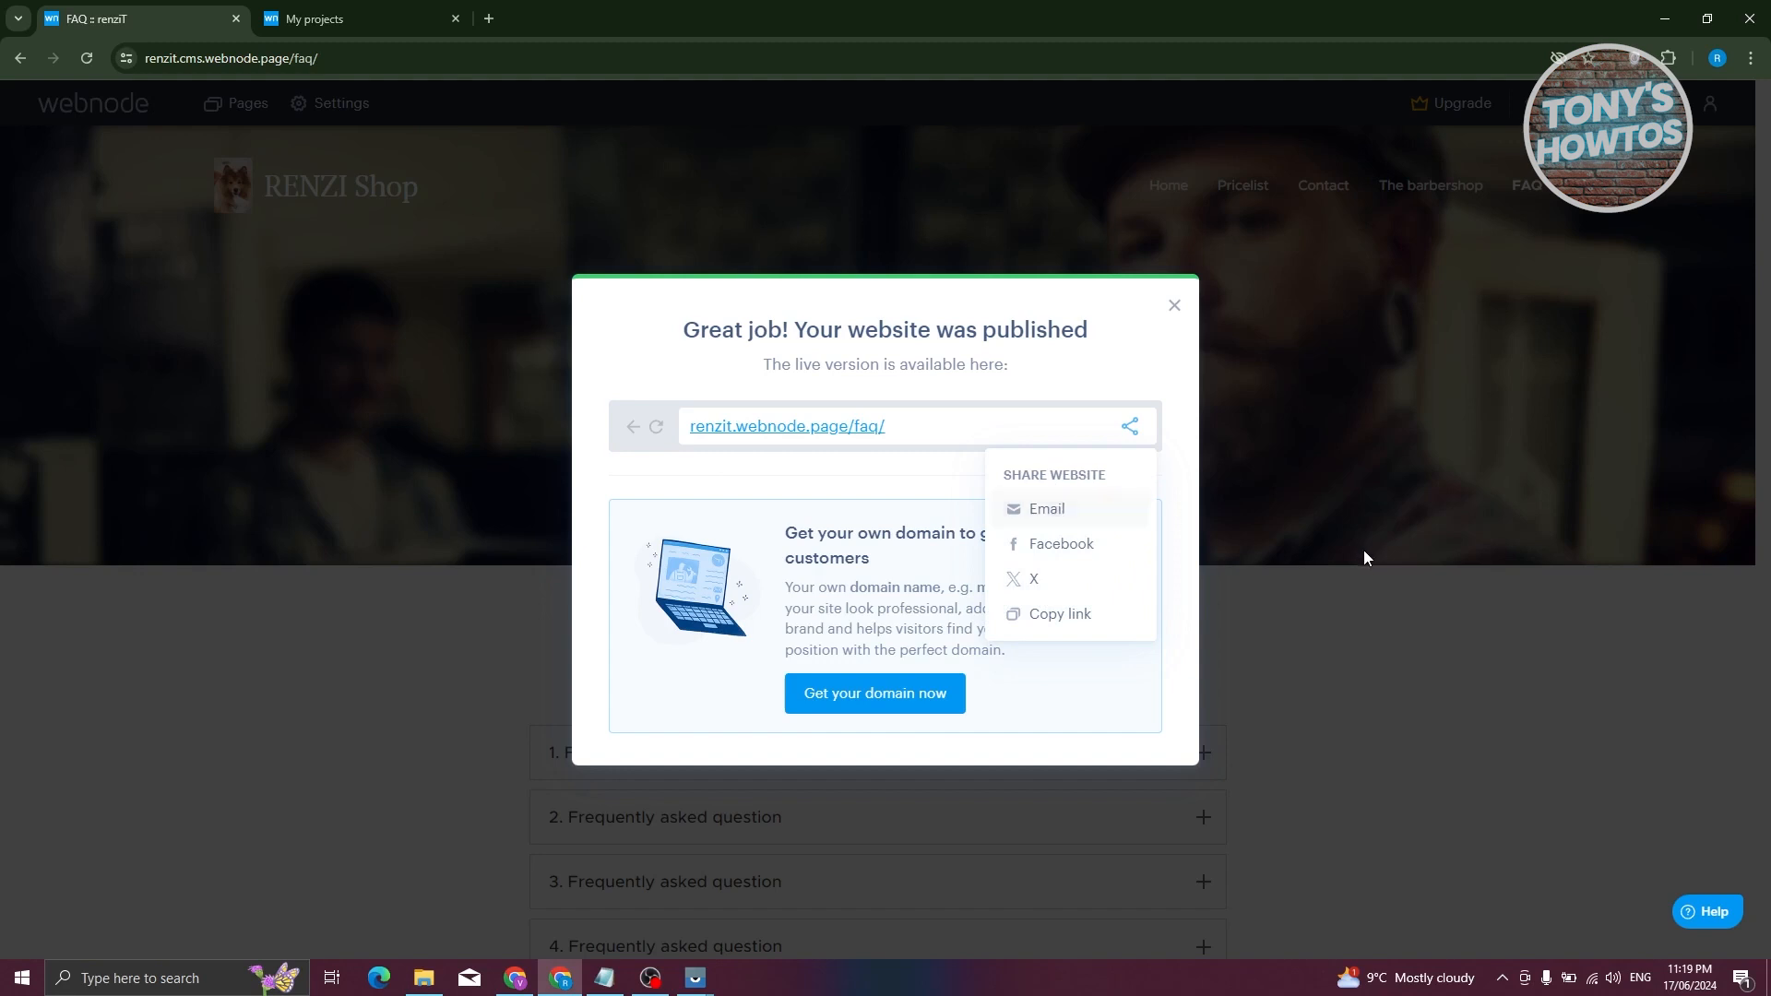
left_click(1076, 624)
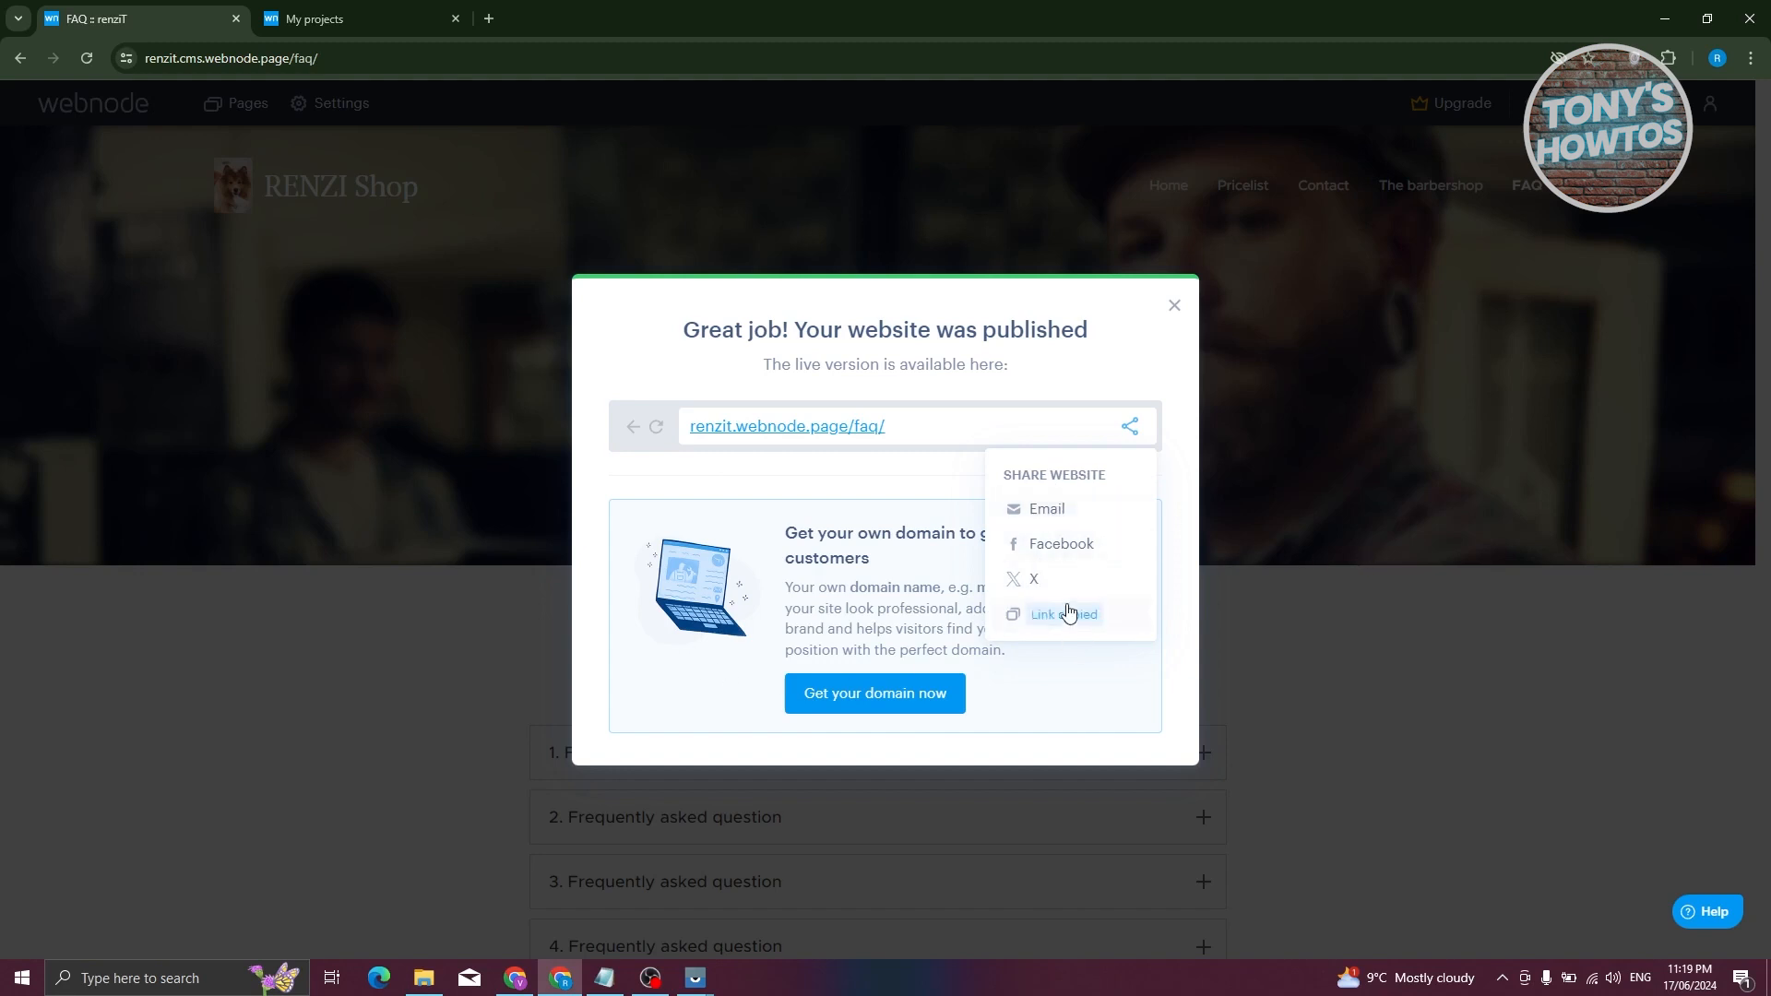